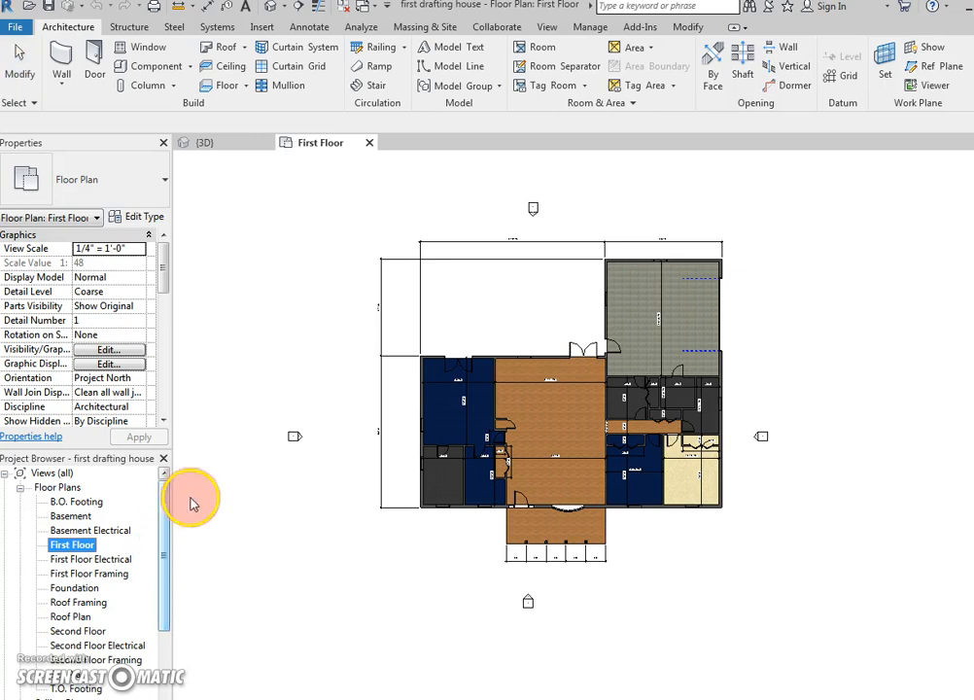
Open the default 3D view and look over the house exterior.
{"action": "left_click", "coordinate": [271, 9]}
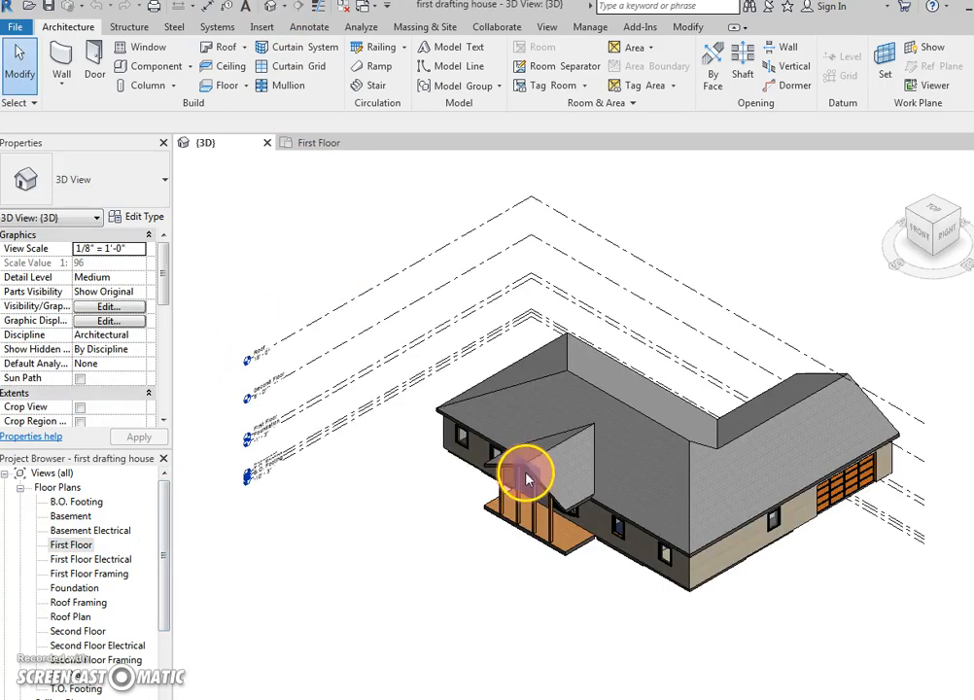
{"action": "middle_click_drag", "start_coordinate": [500, 587], "coordinate": [452, 580], "text": "shift"}
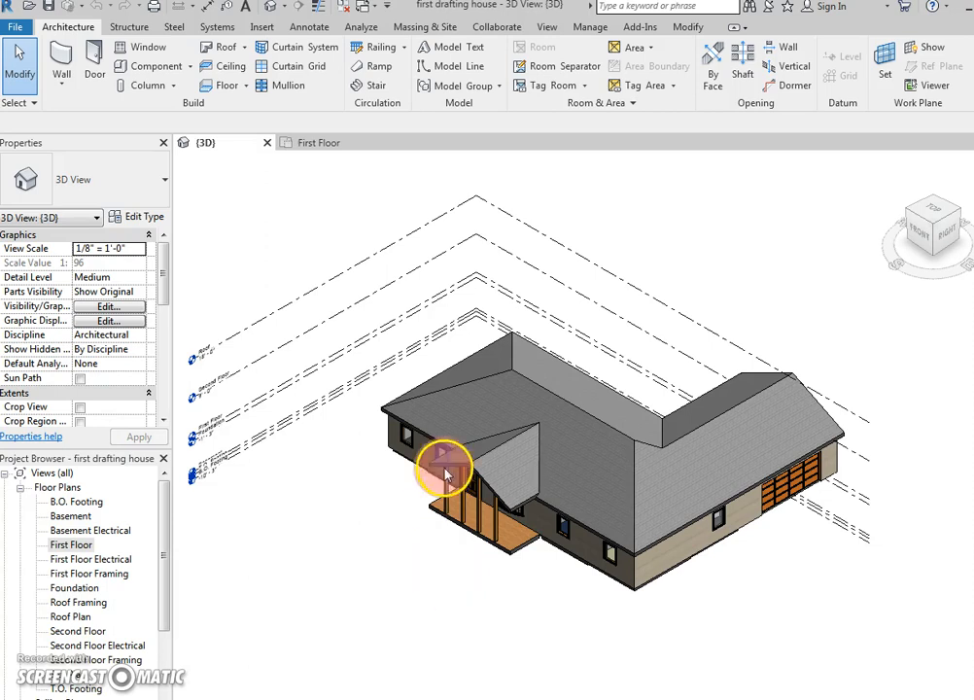
{"action": "mouse_move", "coordinate": [416, 462]}
{"action": "middle_mouse_down"}
{"action": "mouse_move", "coordinate": [379, 454]}
{"action": "mouse_move", "coordinate": [404, 450]}
{"action": "middle_mouse_up"}
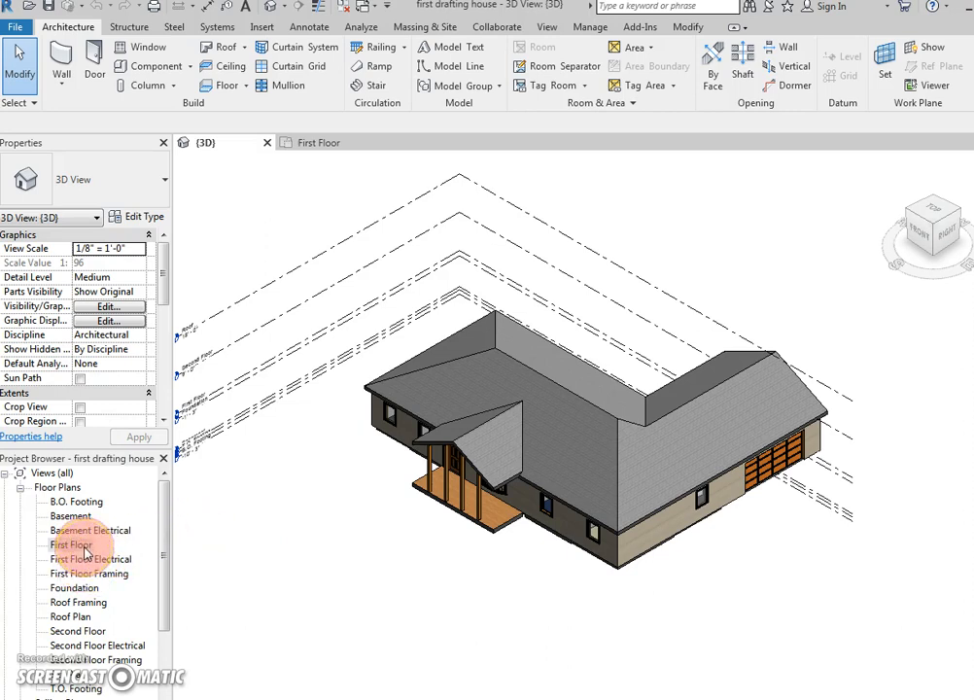
Open the Site Plan floor plan view with free space around the house.
{"action": "left_click_drag", "start_coordinate": [164, 561], "coordinate": [163, 598]}
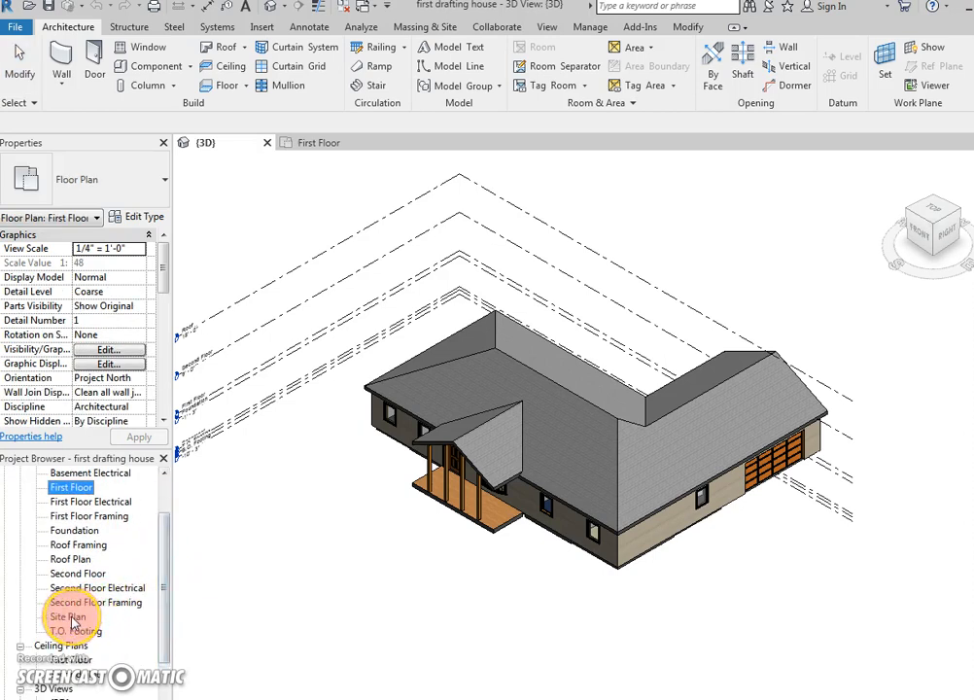
{"action": "double_click", "coordinate": [70, 617]}
{"action": "scroll", "coordinate": [462, 535], "scroll_direction": "down", "scroll_amount": 4}
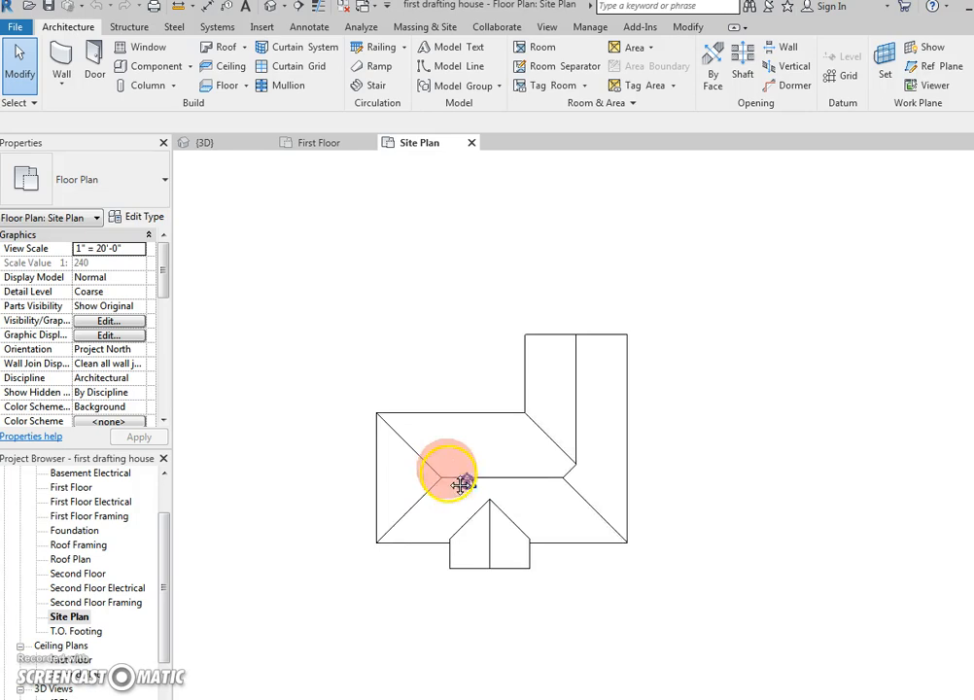
{"action": "middle_click_drag", "start_coordinate": [461, 484], "coordinate": [439, 436]}
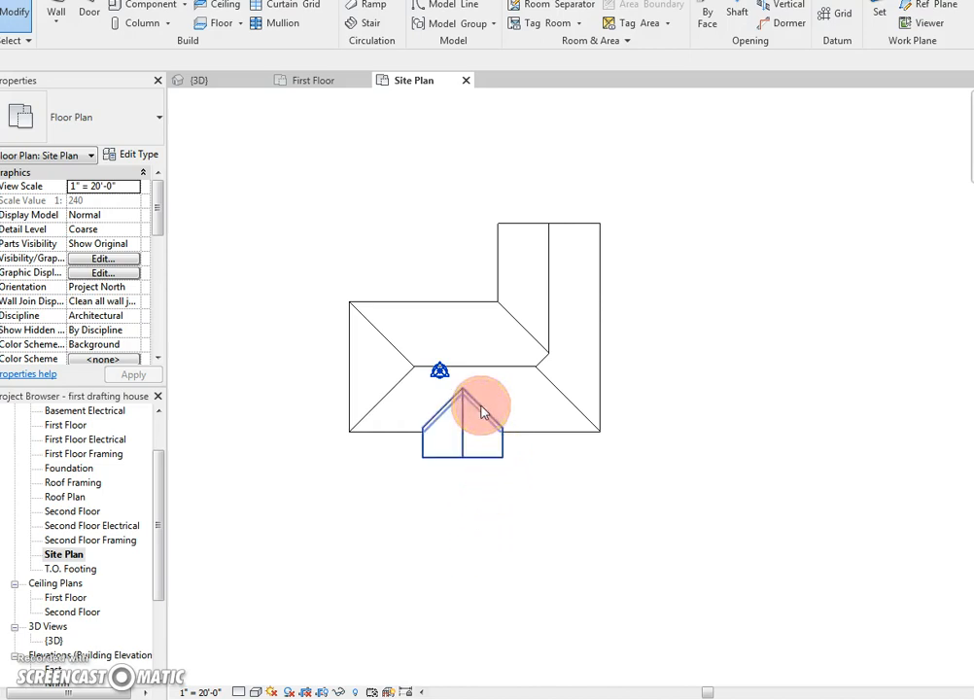
Temporarily hide the whole roofs category in the Site Plan view, starting from the porch roof.
{"action": "left_click", "coordinate": [480, 405]}
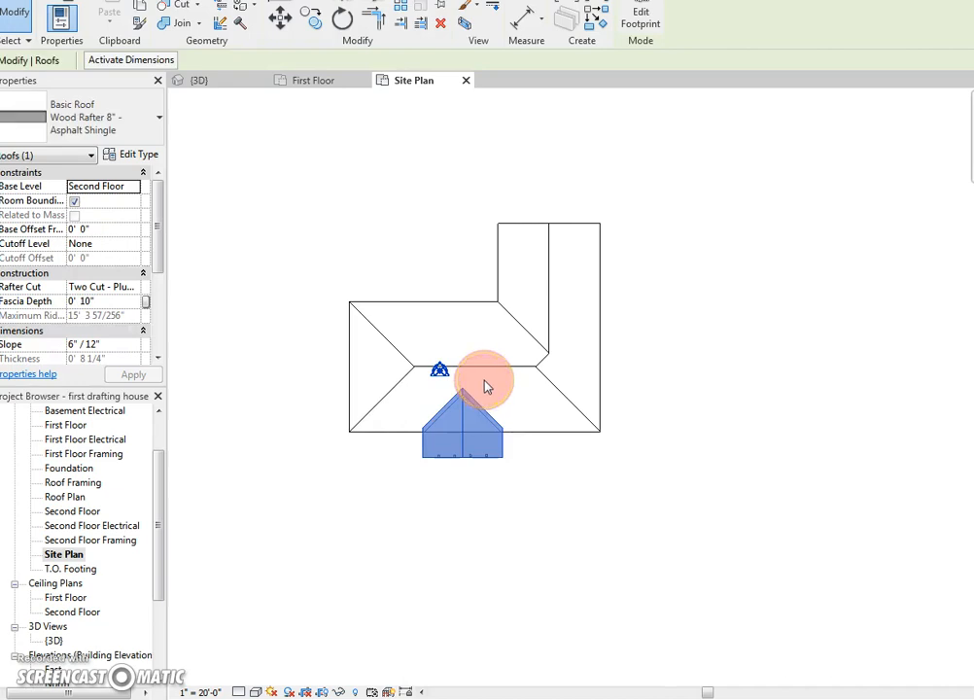
{"action": "left_click", "coordinate": [339, 691]}
{"action": "left_click", "coordinate": [370, 620]}
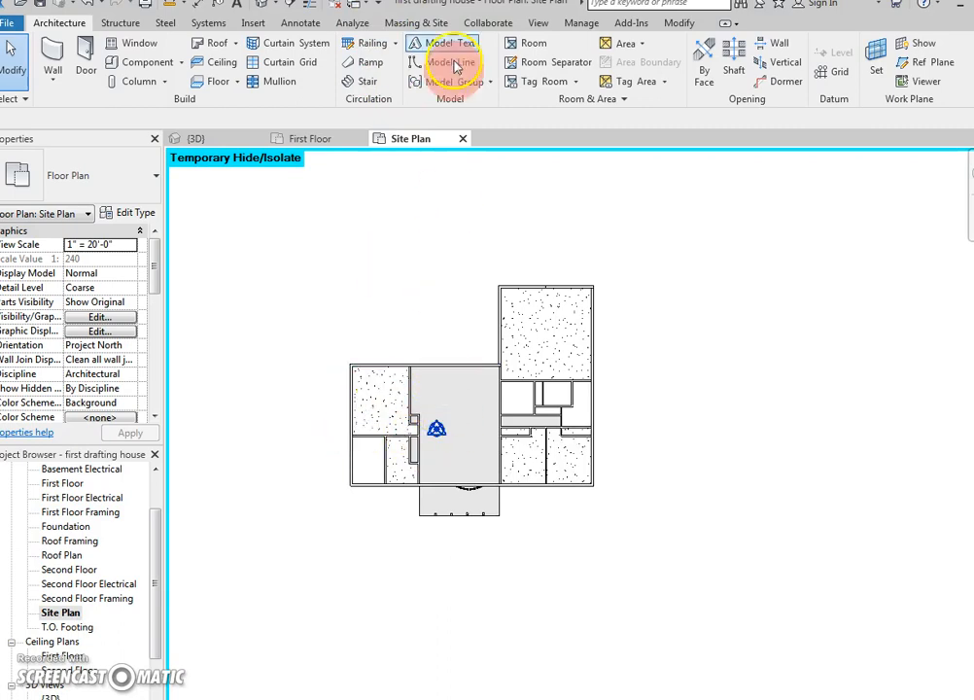
Start a toposurface and place points at 0' 0" absolute elevation in a wide irregular ring all around the house.
{"action": "left_click", "coordinate": [413, 24]}
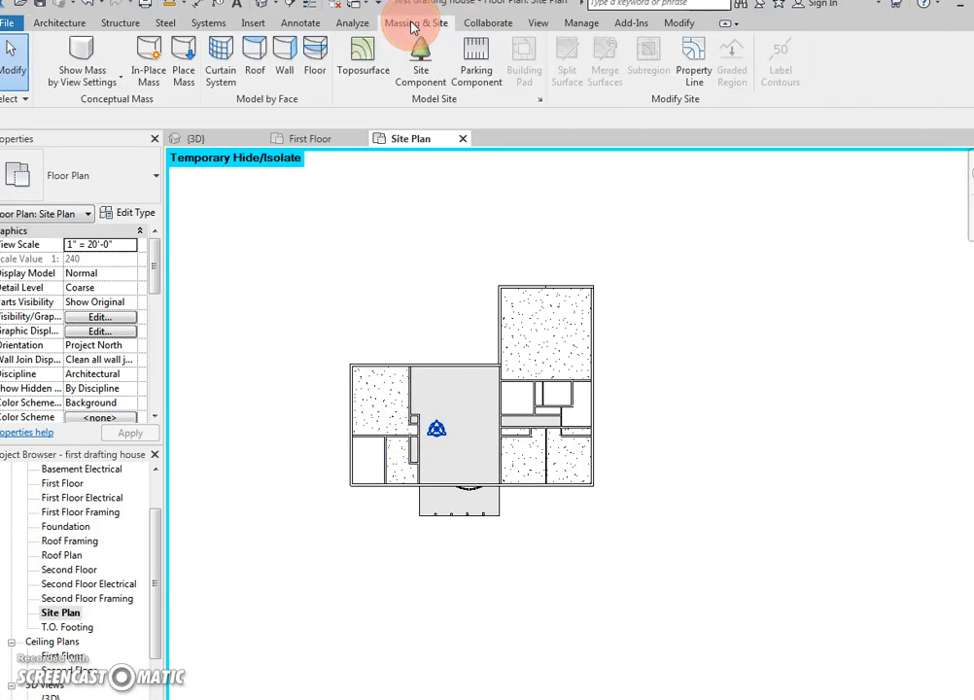
{"action": "left_click", "coordinate": [362, 59]}
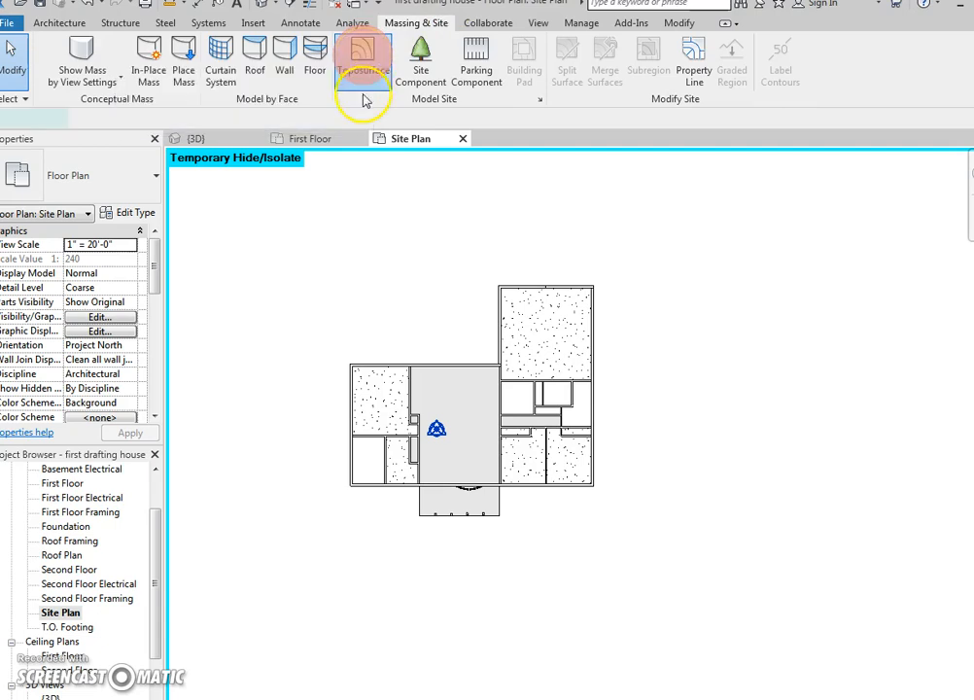
{"action": "left_click", "coordinate": [223, 256]}
{"action": "left_click", "coordinate": [388, 193]}
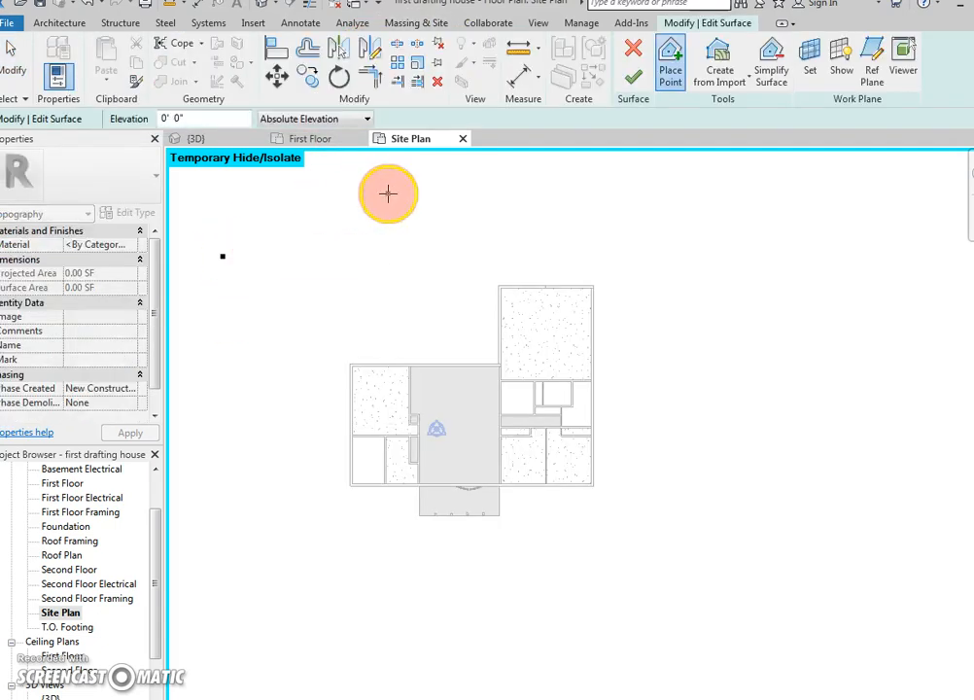
{"action": "left_click", "coordinate": [535, 195]}
{"action": "left_click", "coordinate": [680, 178]}
{"action": "left_click", "coordinate": [720, 224]}
{"action": "left_click", "coordinate": [775, 321]}
{"action": "left_click", "coordinate": [800, 411]}
{"action": "left_click", "coordinate": [821, 513]}
{"action": "left_click", "coordinate": [814, 585]}
{"action": "left_click", "coordinate": [786, 623]}
{"action": "left_click", "coordinate": [707, 647]}
{"action": "middle_click_drag", "start_coordinate": [696, 656], "coordinate": [777, 420]}
{"action": "left_click", "coordinate": [702, 486]}
{"action": "left_click", "coordinate": [660, 488]}
{"action": "left_click", "coordinate": [502, 478]}
{"action": "left_click", "coordinate": [375, 424]}
{"action": "left_click", "coordinate": [285, 300]}
{"action": "left_click", "coordinate": [260, 248]}
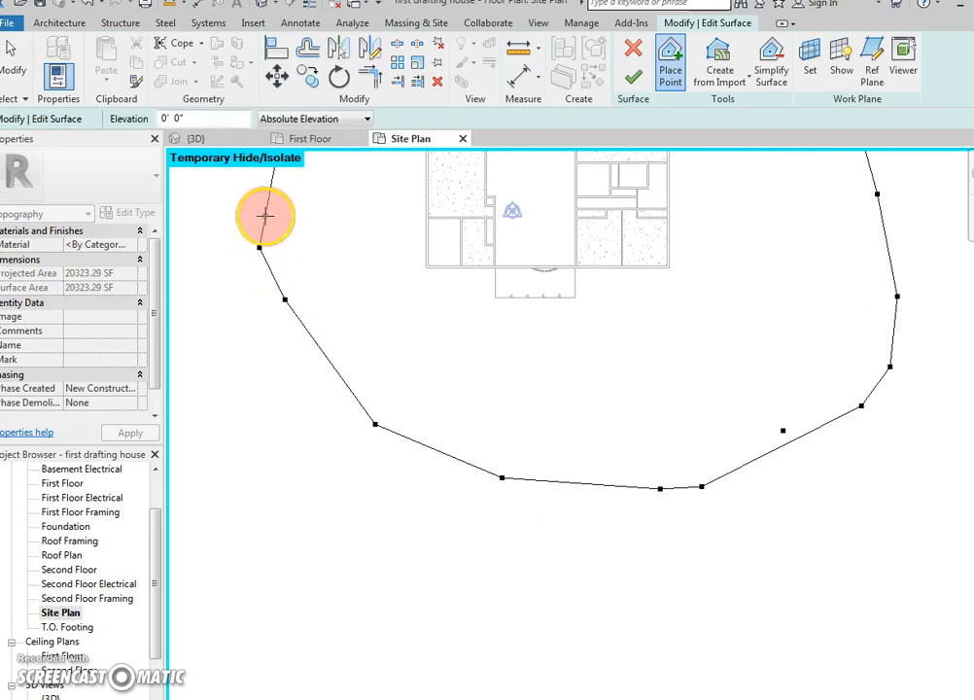
{"action": "middle_click_drag", "start_coordinate": [262, 200], "coordinate": [274, 401]}
{"action": "left_click", "coordinate": [254, 326]}
{"action": "left_click", "coordinate": [247, 233]}
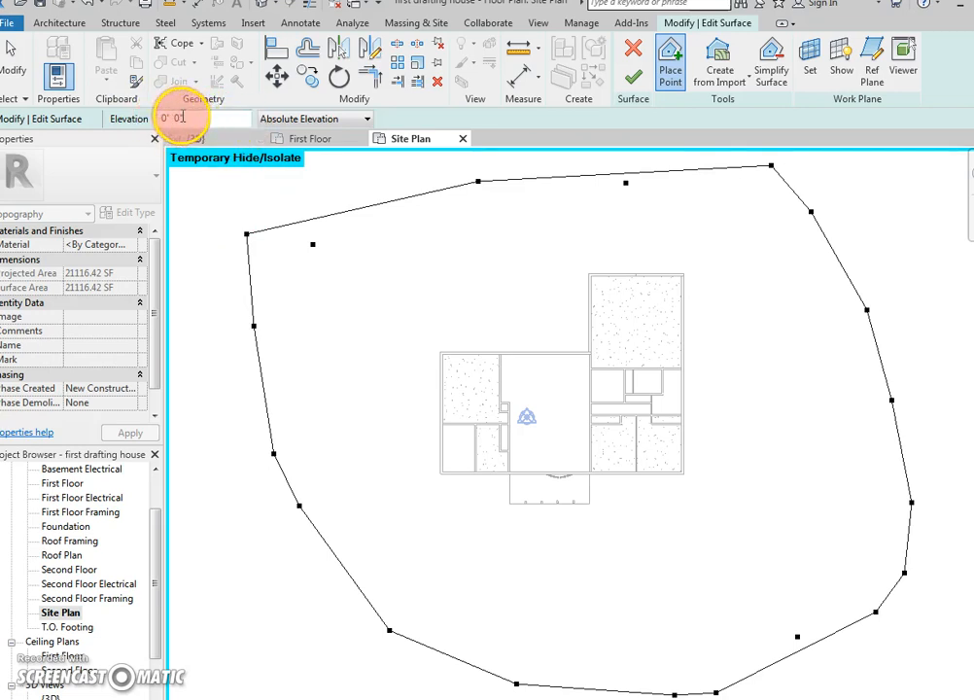
End the point placement and finish the toposurface.
{"action": "left_click", "coordinate": [319, 277]}
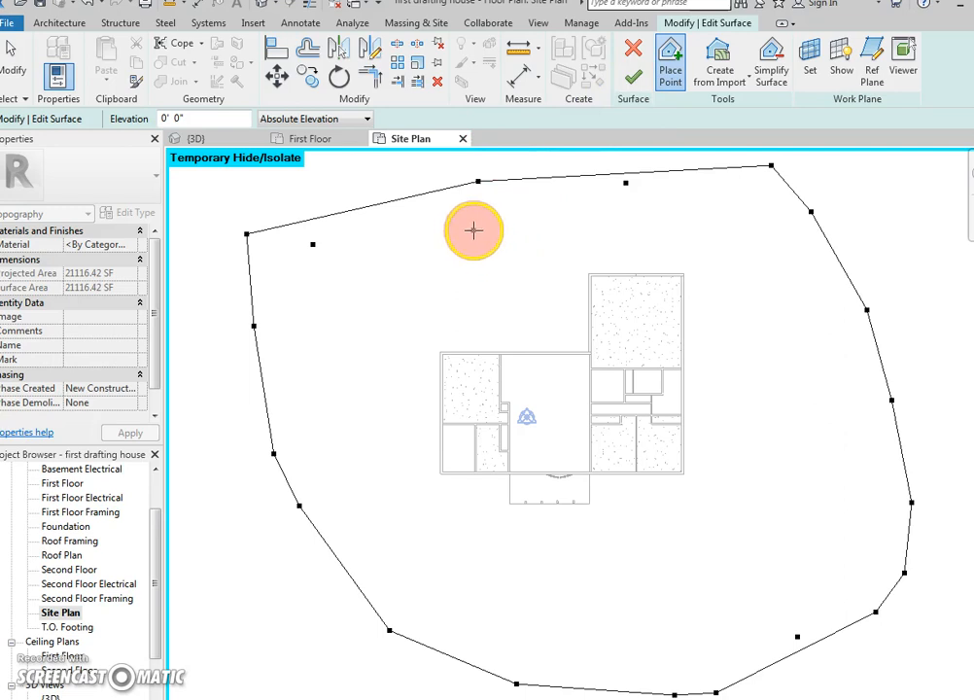
{"action": "key", "text": "Escape"}
{"action": "key", "text": "Escape"}
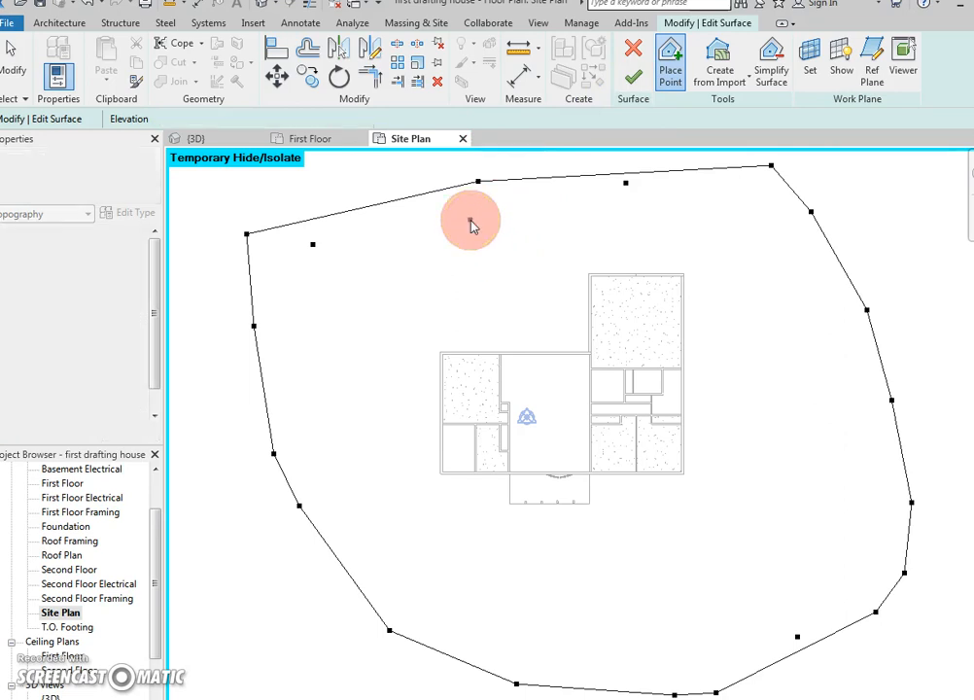
{"action": "left_click", "coordinate": [478, 219]}
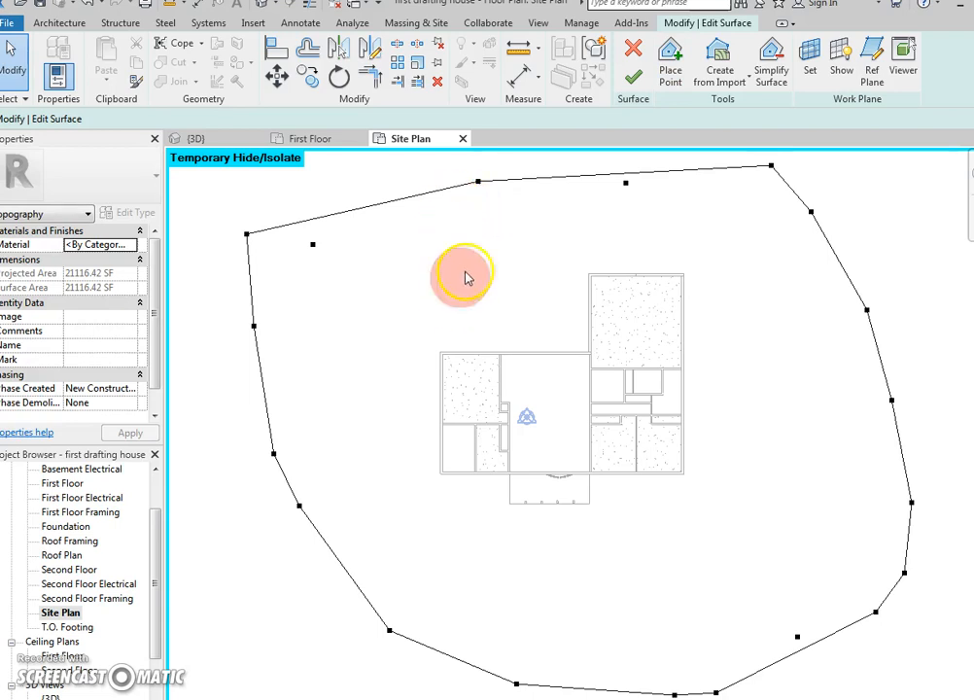
{"action": "left_click", "coordinate": [631, 82]}
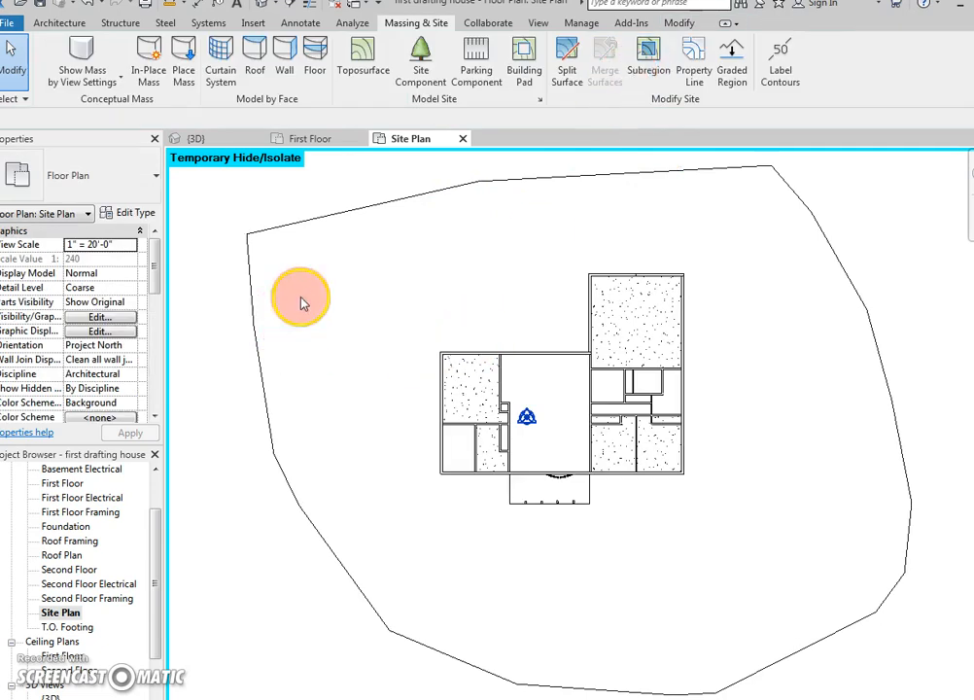
Open the default 3D view, check the terrain around the house, and temporarily hide the roofs category there.
{"action": "left_click", "coordinate": [261, 6]}
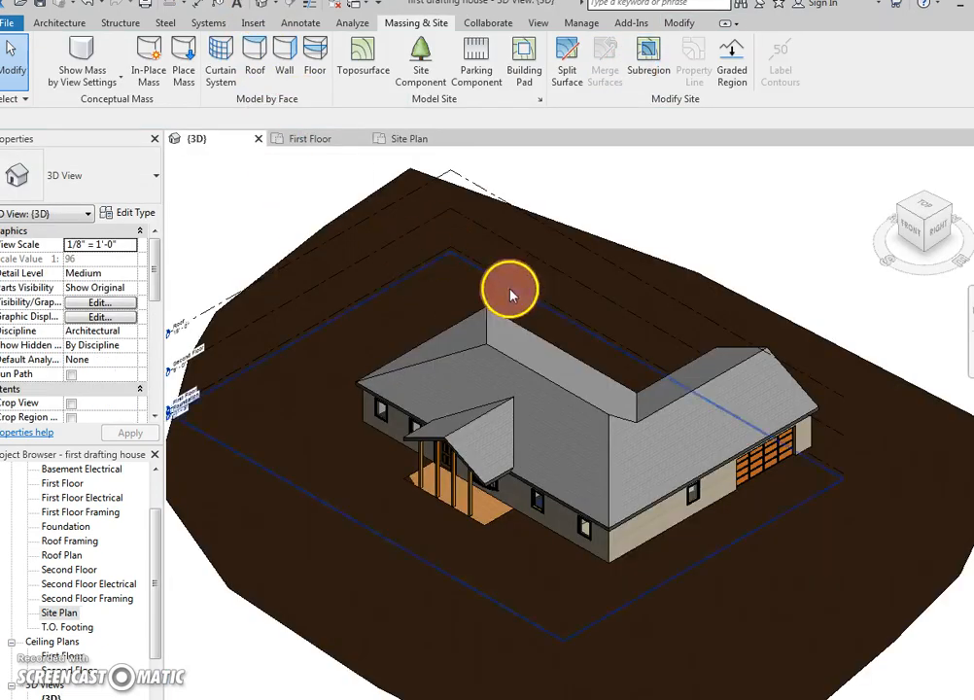
{"action": "scroll", "coordinate": [509, 291], "scroll_direction": "down", "scroll_amount": 4}
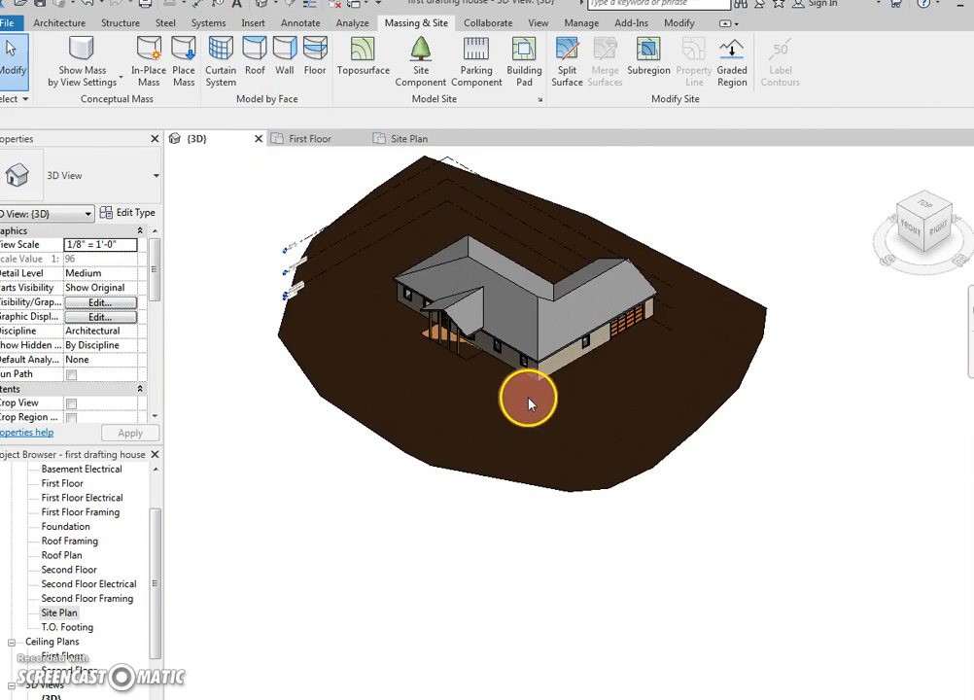
{"action": "scroll", "coordinate": [513, 439], "scroll_direction": "up", "scroll_amount": 2}
{"action": "mouse_move", "coordinate": [513, 416]}
{"action": "middle_mouse_down"}
{"action": "mouse_move", "coordinate": [526, 462]}
{"action": "mouse_move", "coordinate": [516, 473]}
{"action": "middle_mouse_up"}
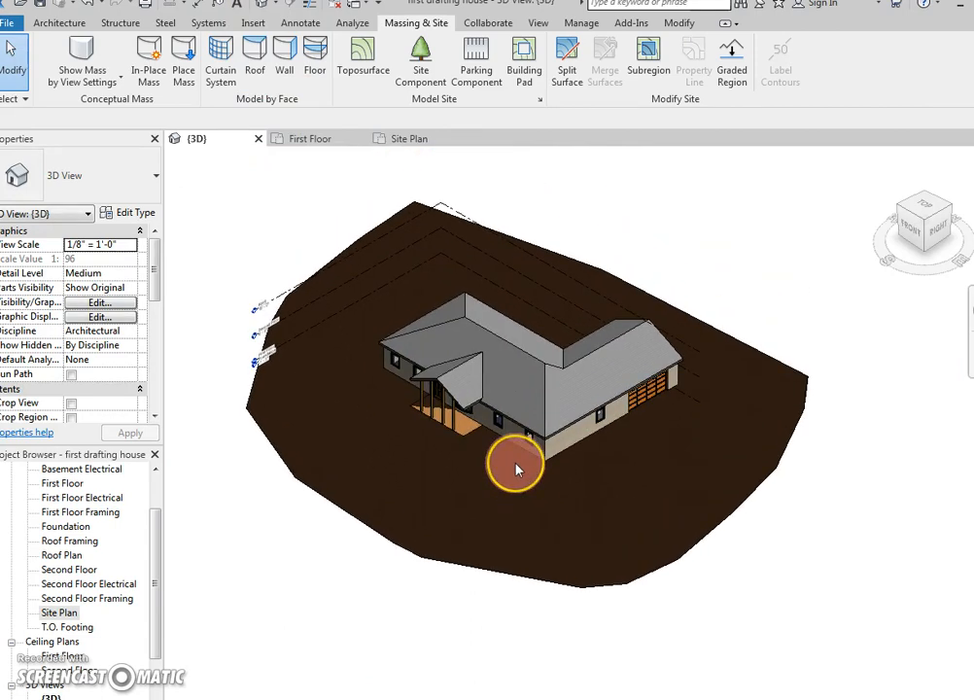
{"action": "left_click", "coordinate": [529, 358]}
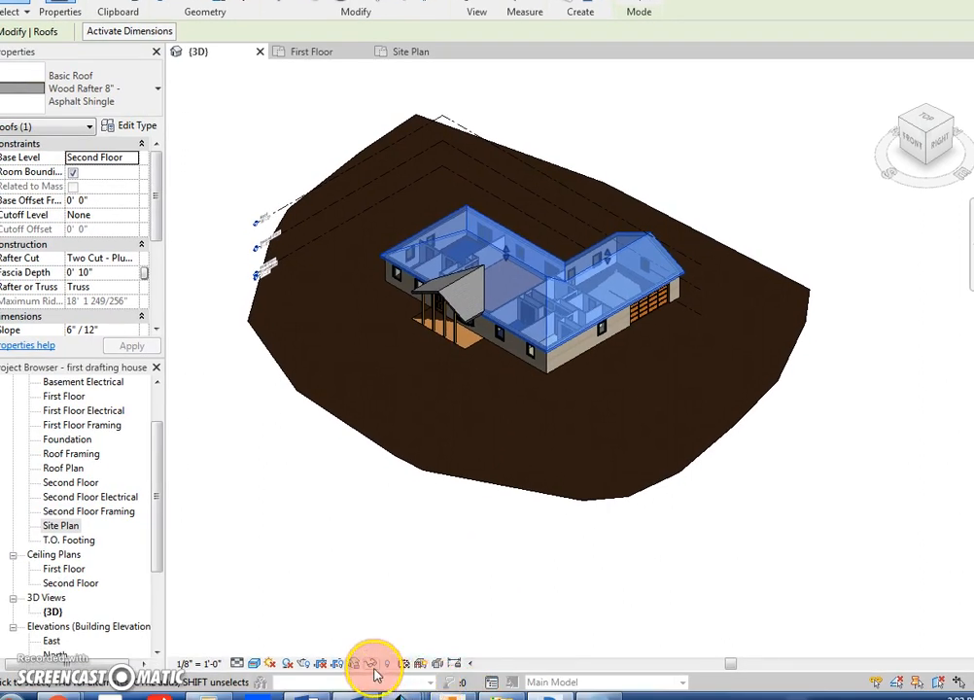
{"action": "left_click", "coordinate": [373, 666]}
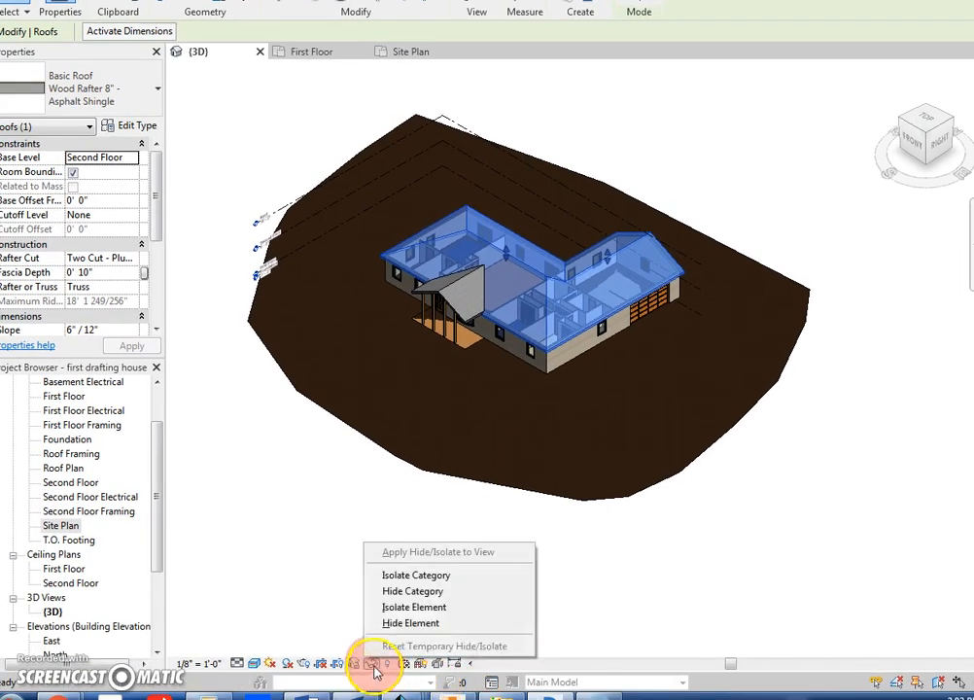
{"action": "left_click", "coordinate": [400, 591]}
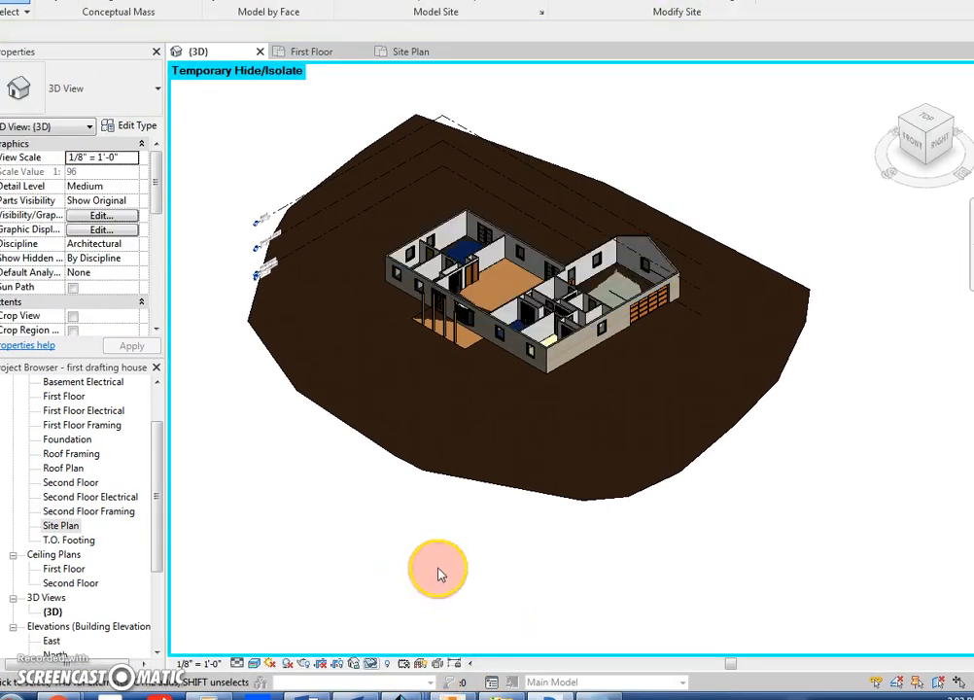
Select the toposurface, open its material setting, search the project materials for "earth" and pick Earth.
{"action": "middle_click_drag", "start_coordinate": [472, 507], "coordinate": [567, 554], "text": "shift"}
{"action": "right_click", "coordinate": [521, 503]}
{"action": "left_click", "coordinate": [455, 460]}
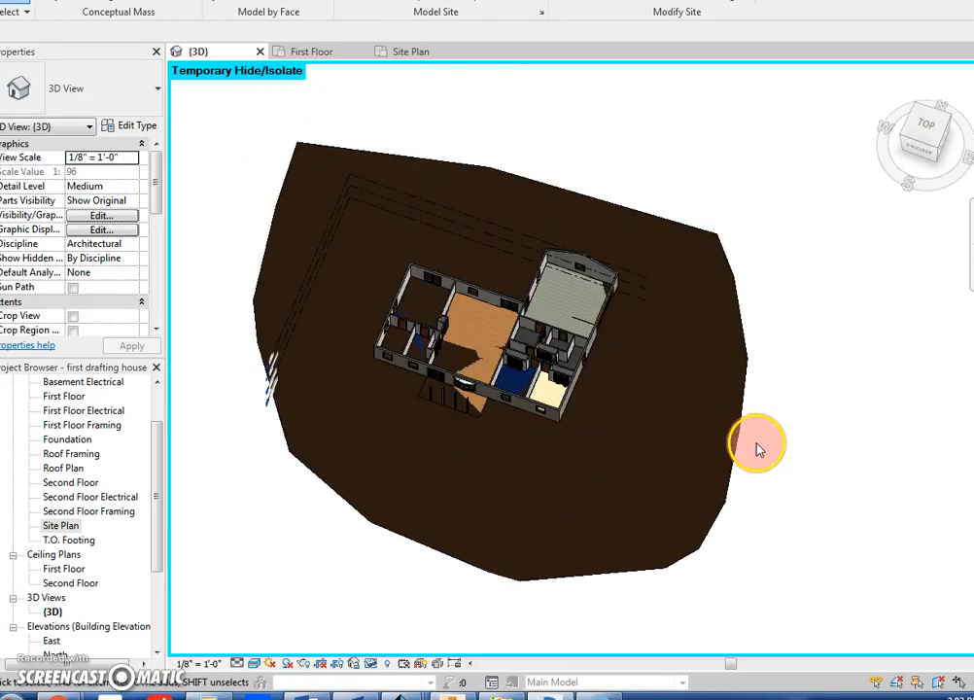
{"action": "left_click", "coordinate": [705, 482]}
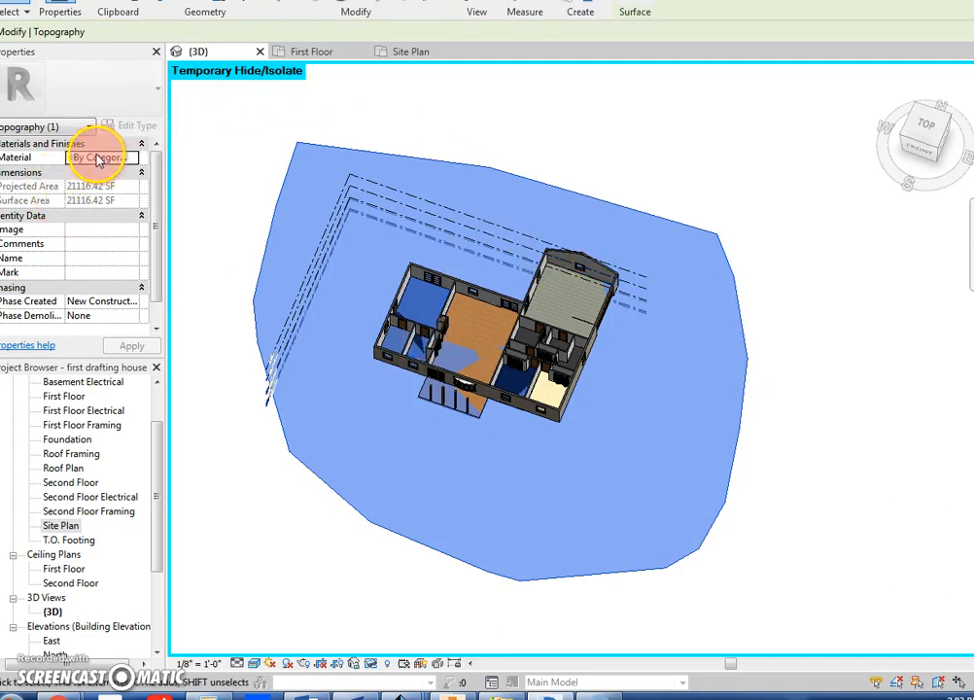
{"action": "left_click", "coordinate": [137, 158]}
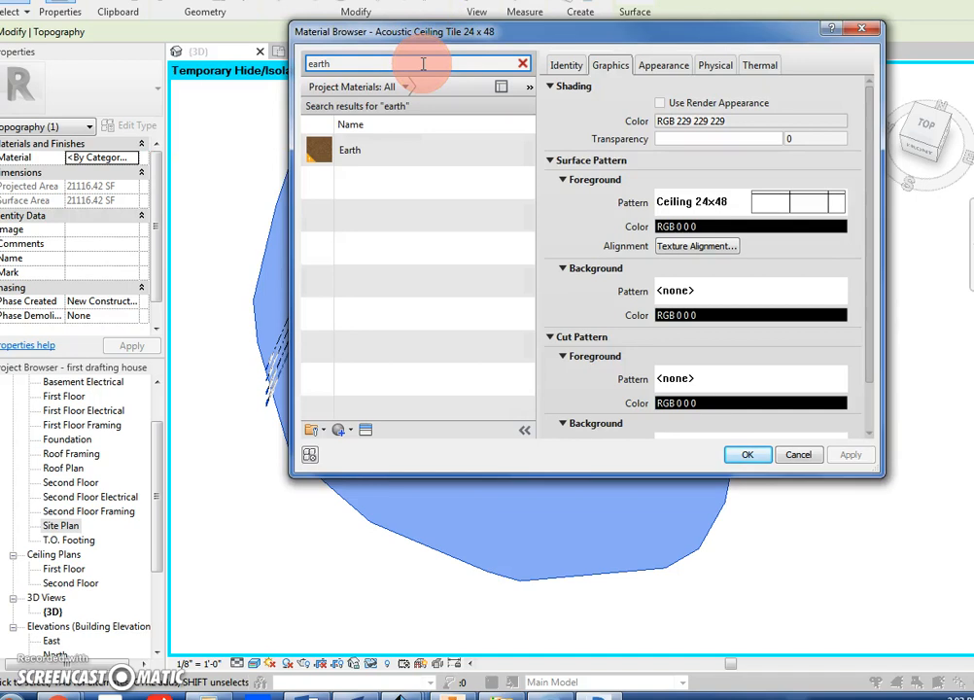
{"action": "left_click", "coordinate": [397, 148]}
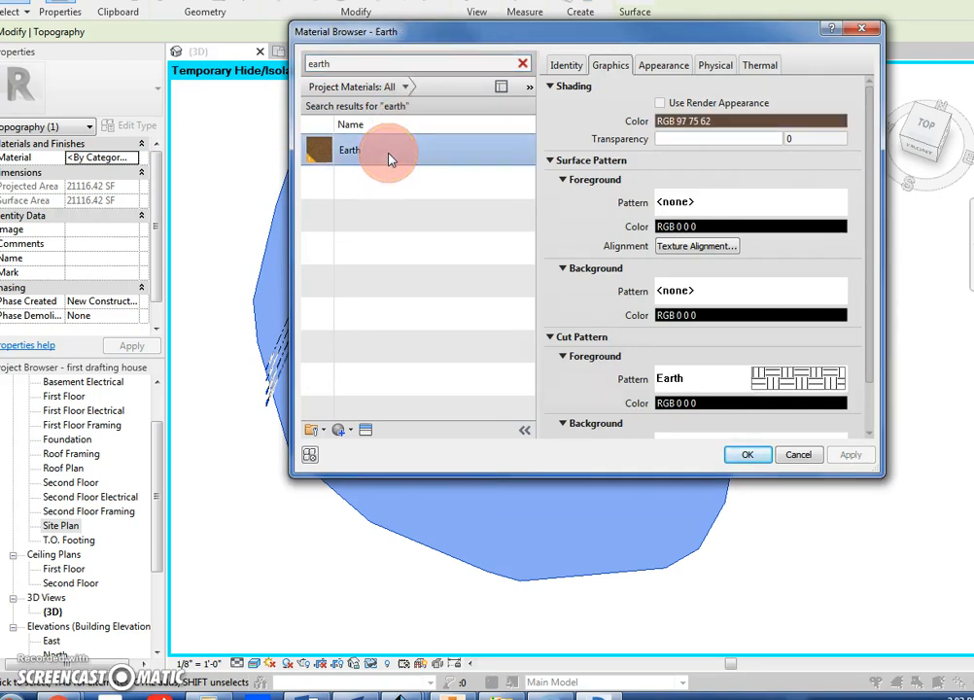
Replace the Earth material's appearance asset with Grass - Raw Field, found by searching the assets for "grass".
{"action": "left_click", "coordinate": [664, 68]}
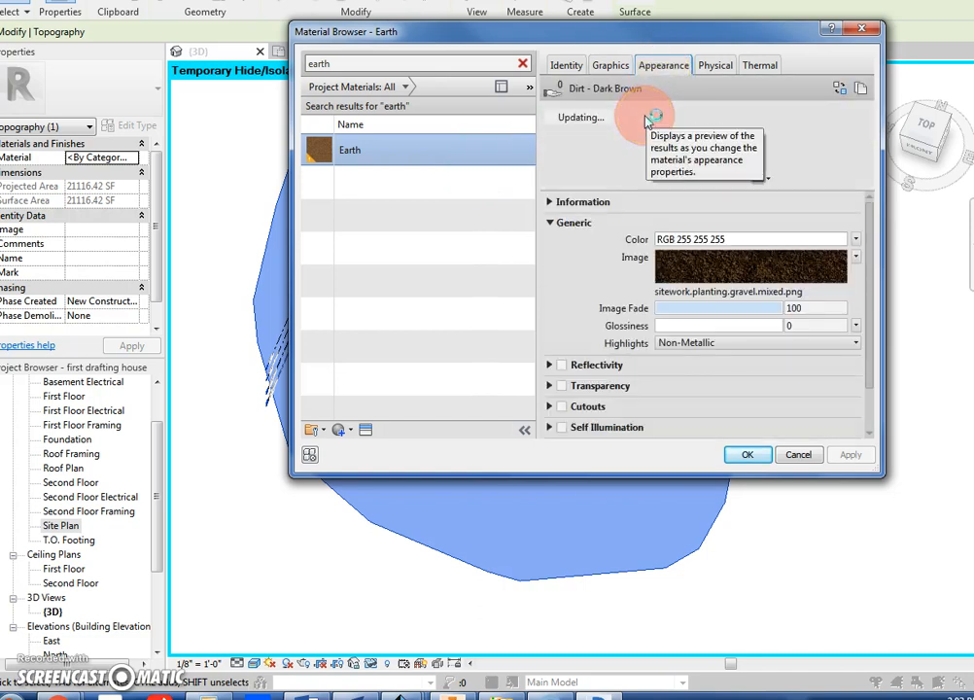
{"action": "left_click", "coordinate": [841, 89]}
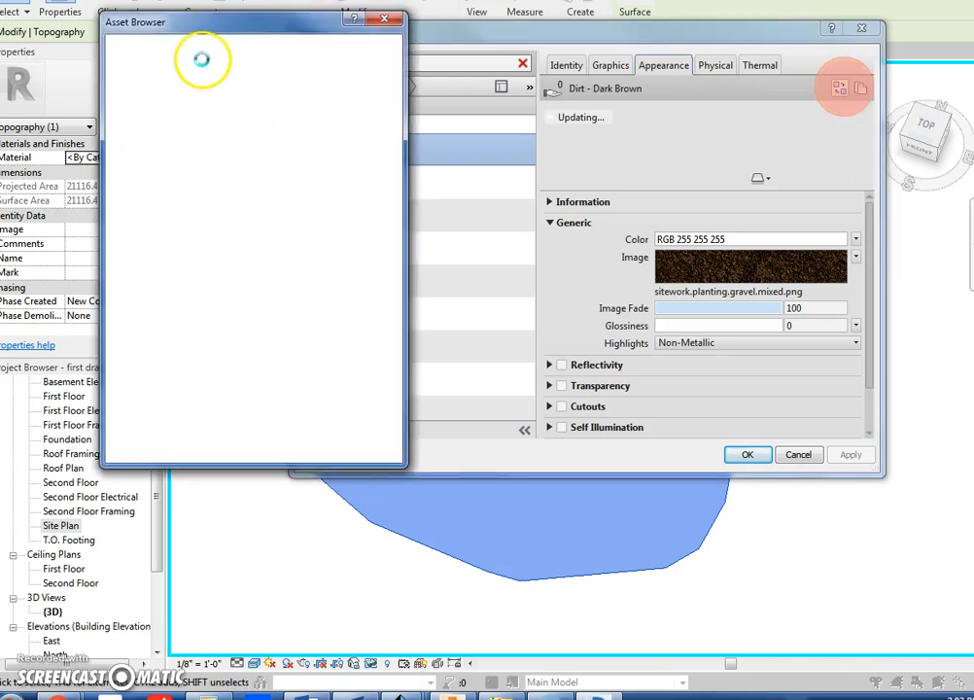
{"action": "left_click", "coordinate": [197, 45]}
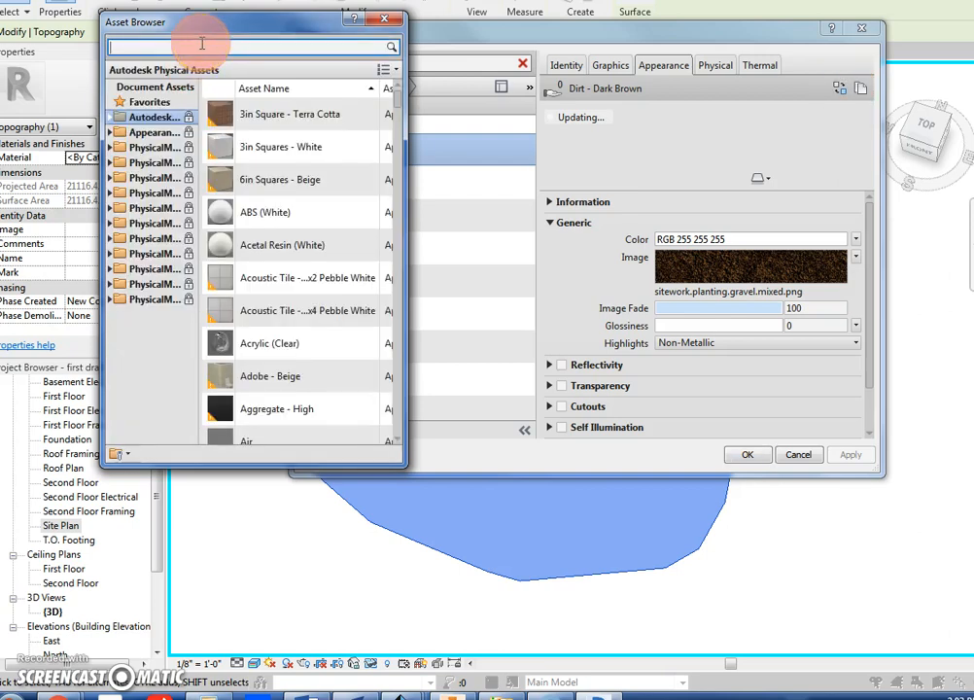
{"action": "type", "text": "greass"}
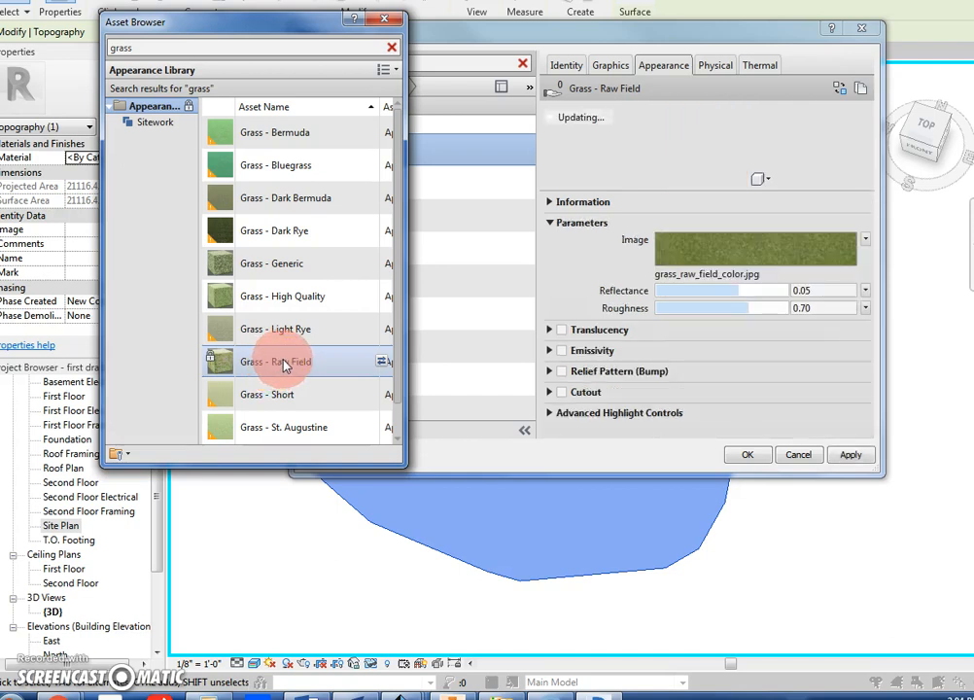
{"action": "left_click", "coordinate": [384, 18]}
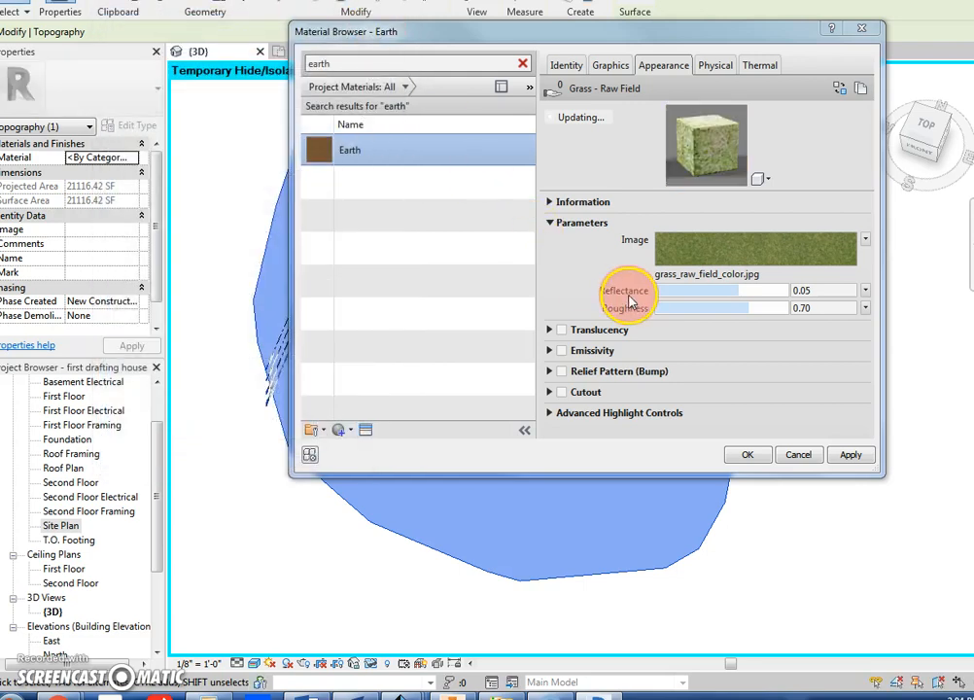
Set the grass appearance's reflectance to 0.04 and roughness to 0.91, and apply the Earth material to the toposurface.
{"action": "left_click_drag", "start_coordinate": [742, 311], "coordinate": [719, 290]}
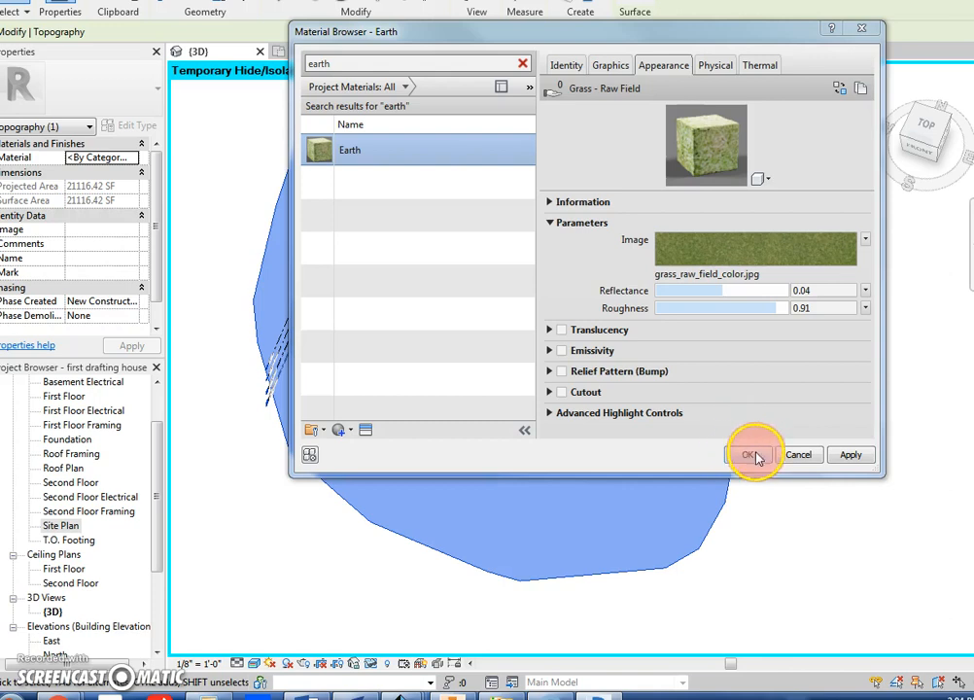
{"action": "left_click", "coordinate": [750, 454]}
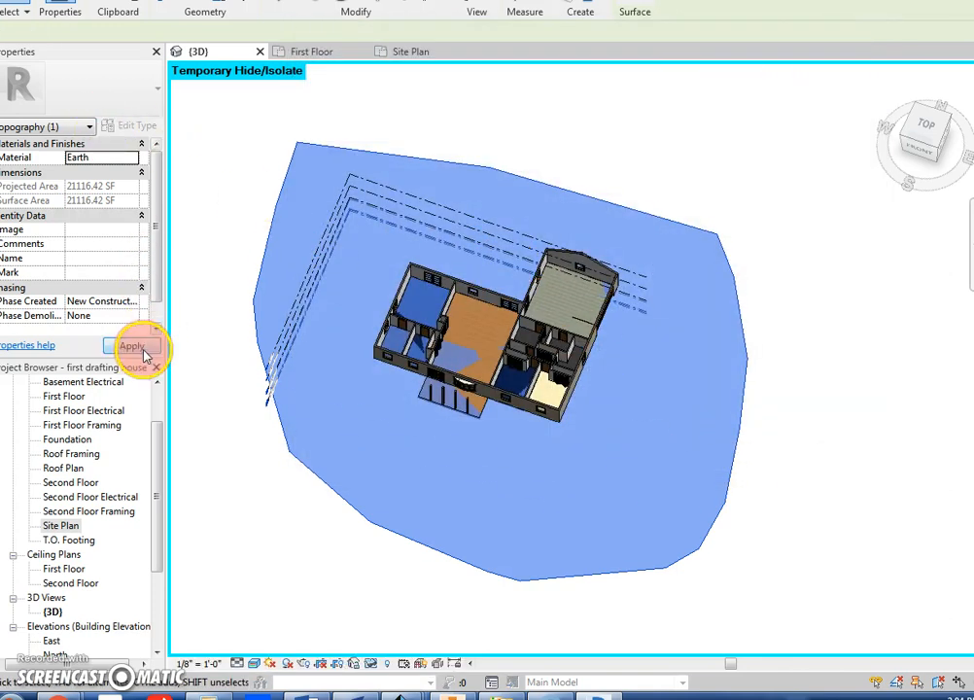
{"action": "left_click", "coordinate": [142, 348]}
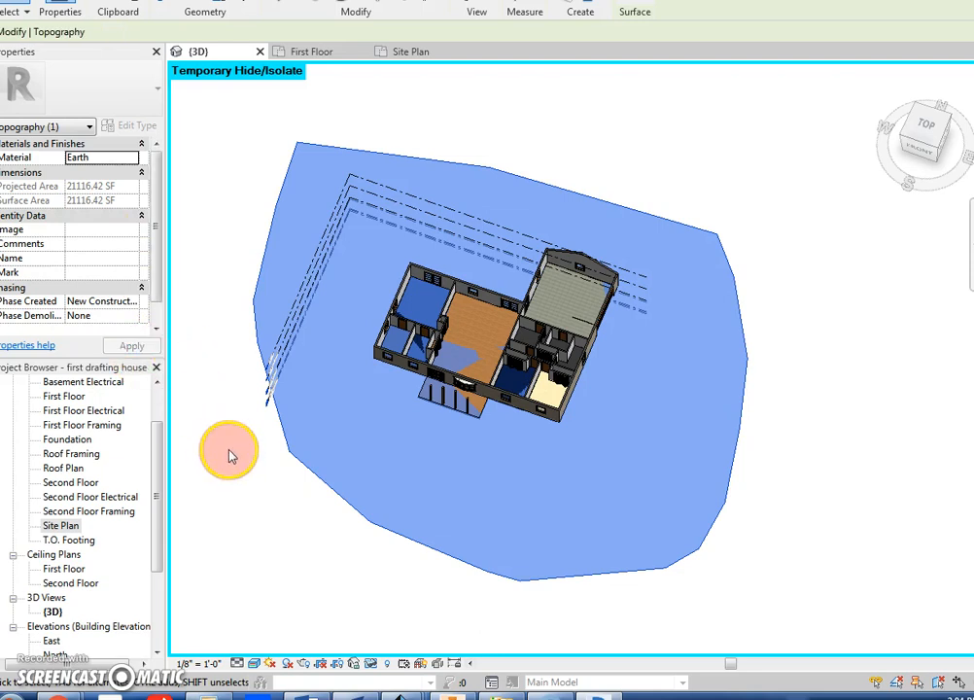
Clear the toposurface selection, return to the Site Plan view and discard the open subregion boundary sketch.
{"action": "left_click", "coordinate": [231, 456]}
{"action": "middle_click_drag", "start_coordinate": [250, 458], "coordinate": [252, 464]}
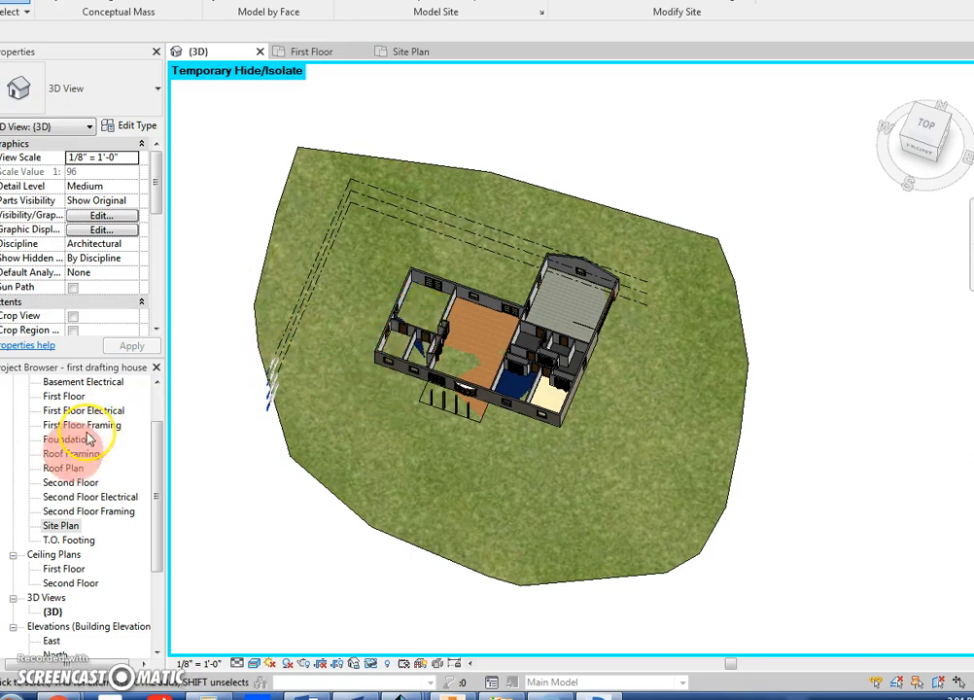
{"action": "double_click", "coordinate": [60, 527]}
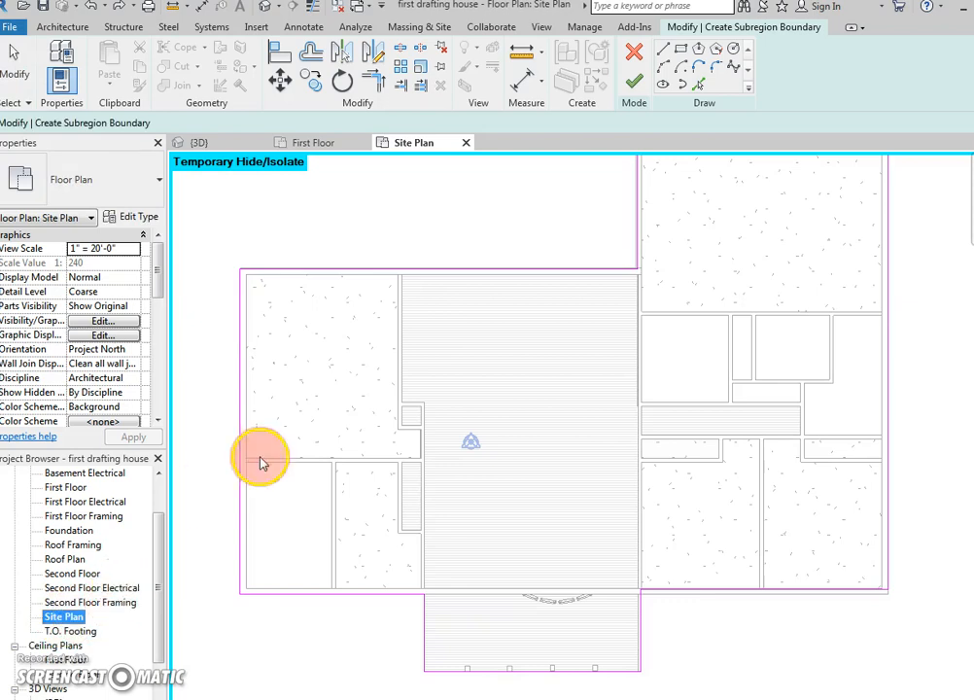
{"action": "left_click", "coordinate": [633, 53]}
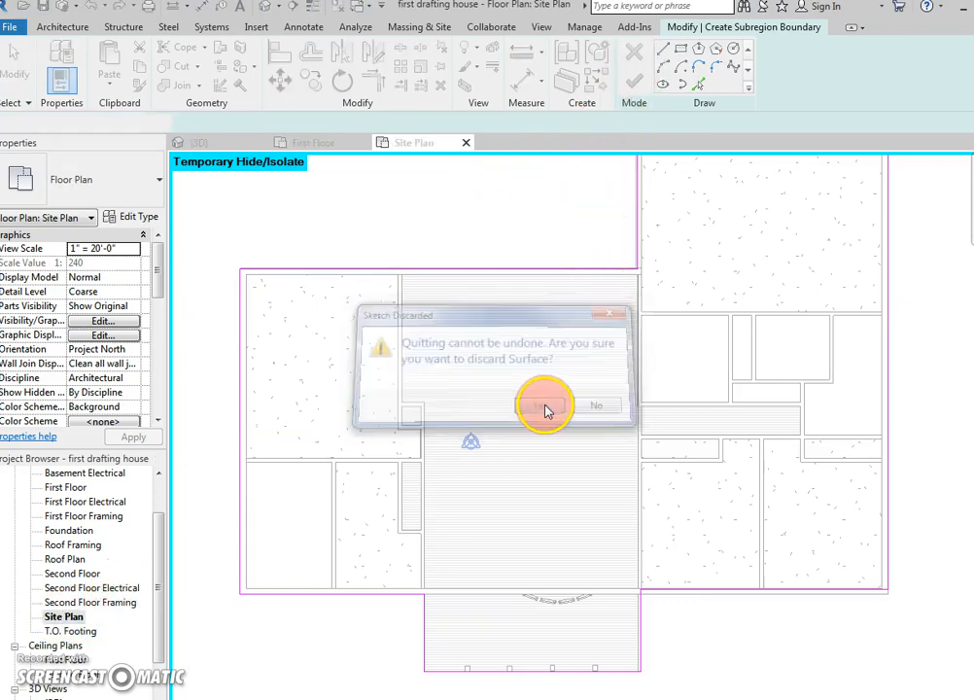
{"action": "left_click", "coordinate": [542, 402]}
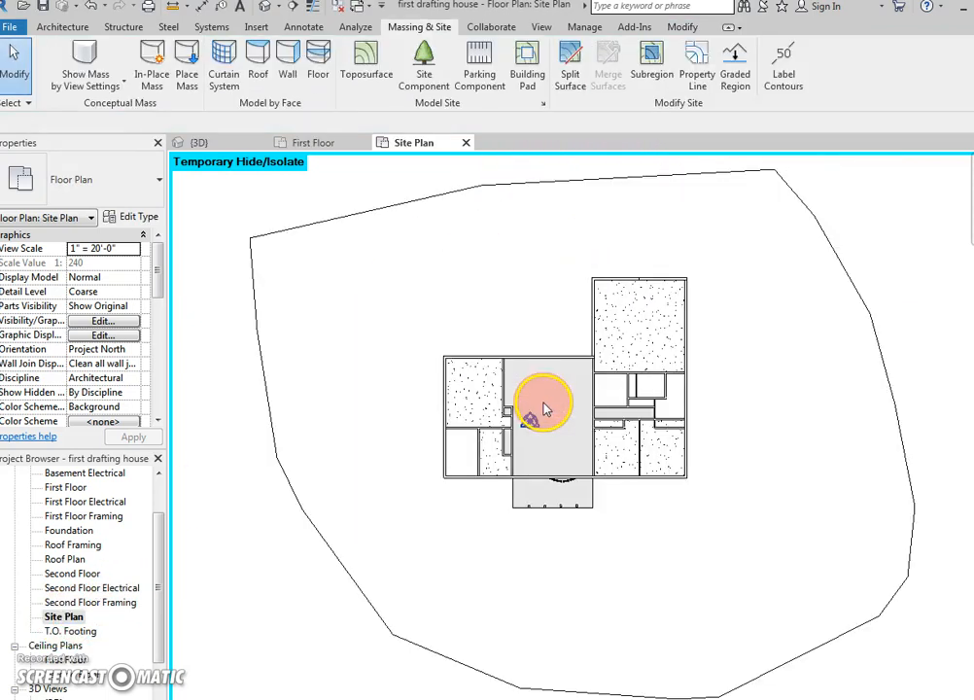
{"action": "left_click", "coordinate": [482, 507]}
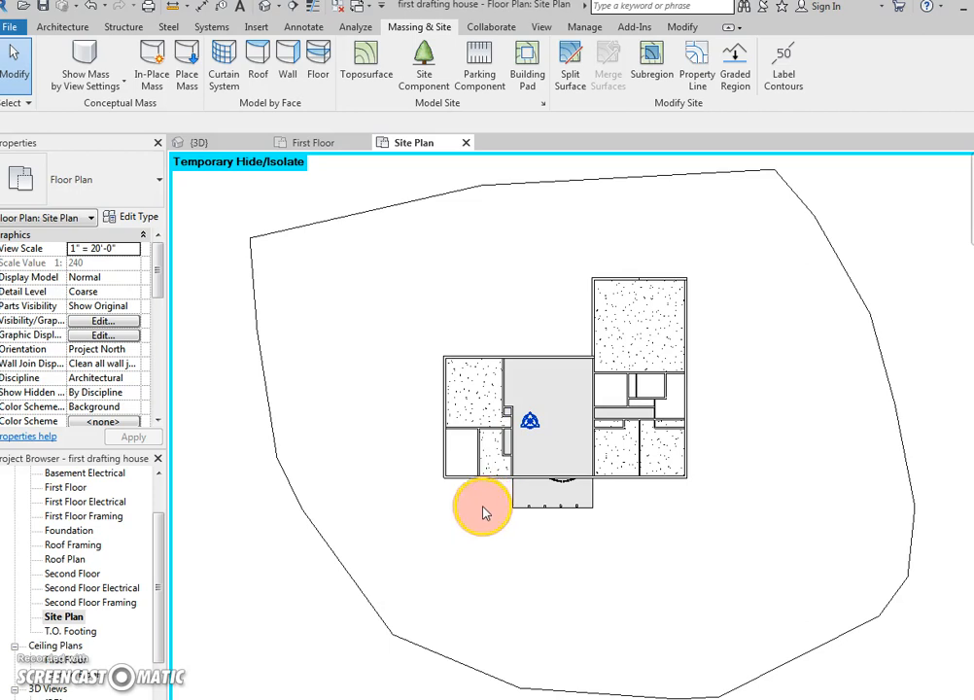
{"action": "left_click", "coordinate": [467, 495]}
Start a Building Pad and set its level to B.O. Footing.
{"action": "left_click", "coordinate": [530, 72]}
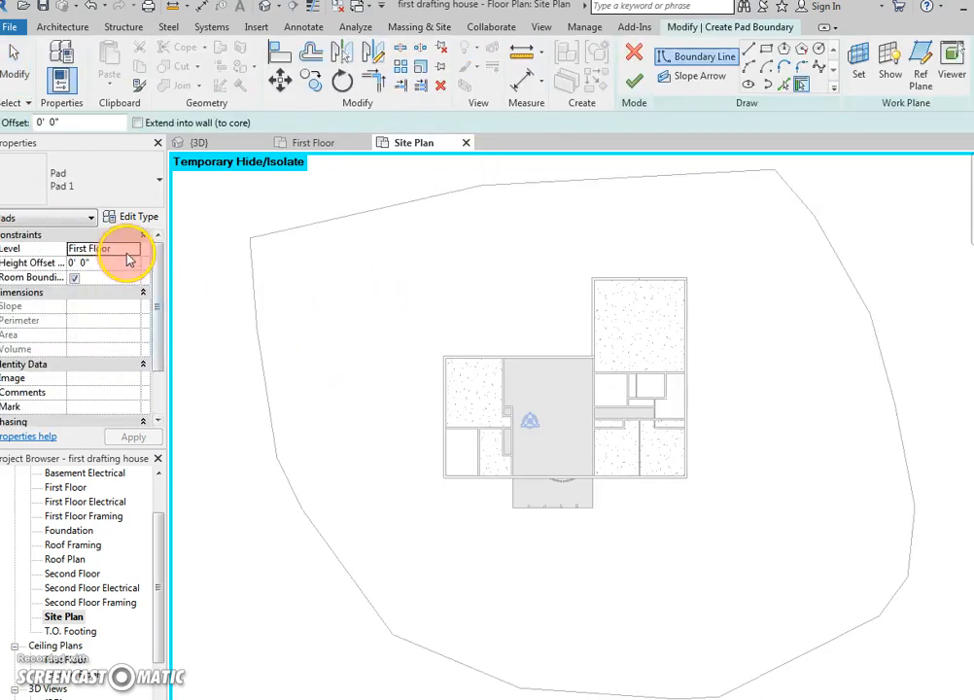
{"action": "left_click", "coordinate": [134, 250]}
{"action": "left_click_drag", "start_coordinate": [133, 301], "coordinate": [137, 255]}
{"action": "left_click", "coordinate": [102, 263]}
{"action": "left_click", "coordinate": [133, 436]}
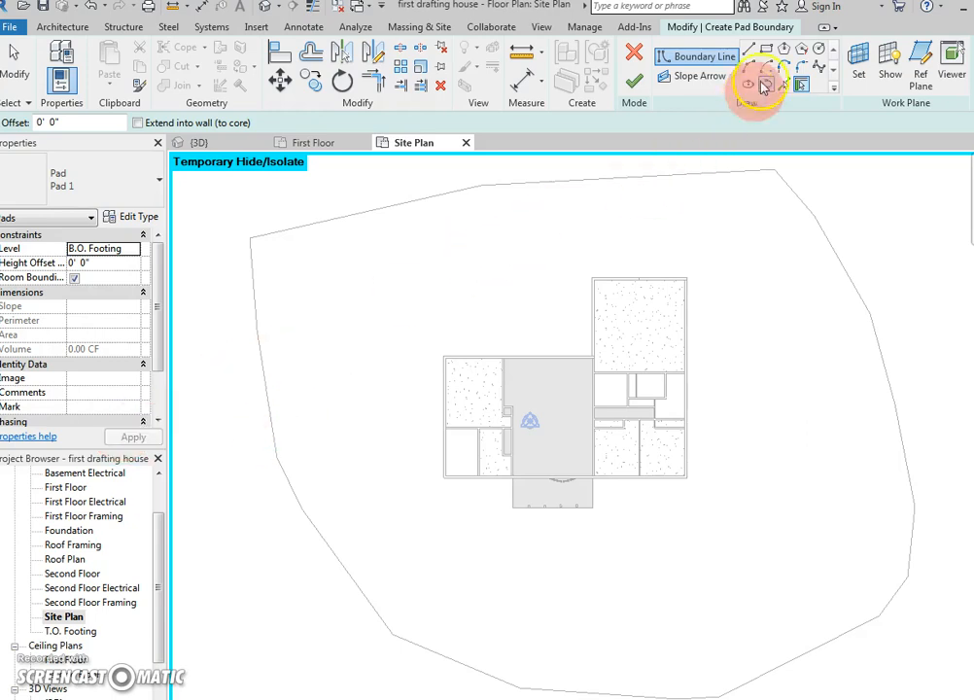
Trace the pad boundary with lines along the outer west and north walls, from the southwest corner to the garage's northeast corner.
{"action": "left_click", "coordinate": [751, 51]}
{"action": "scroll", "coordinate": [449, 471], "scroll_direction": "up", "scroll_amount": 5}
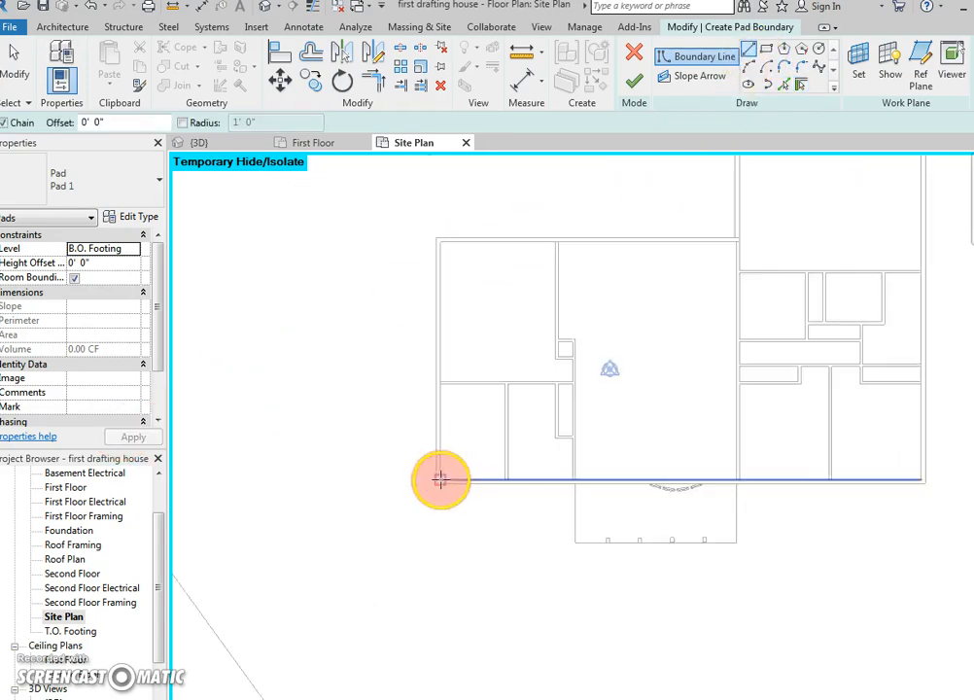
{"action": "left_click", "coordinate": [434, 481]}
{"action": "scroll", "coordinate": [457, 574], "scroll_direction": "up", "scroll_amount": 2}
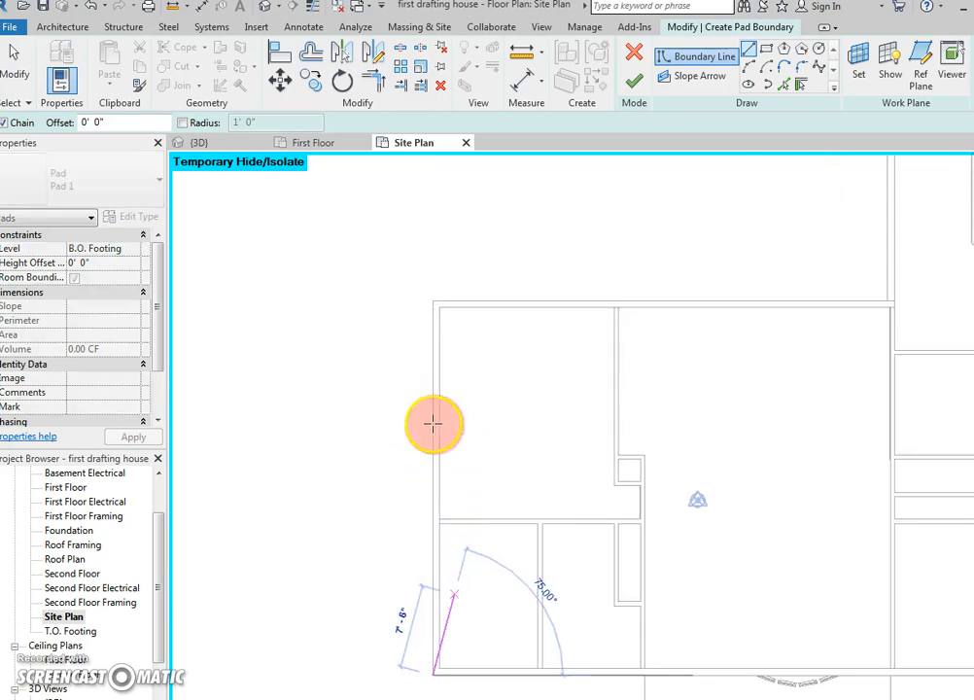
{"action": "left_click", "coordinate": [434, 303]}
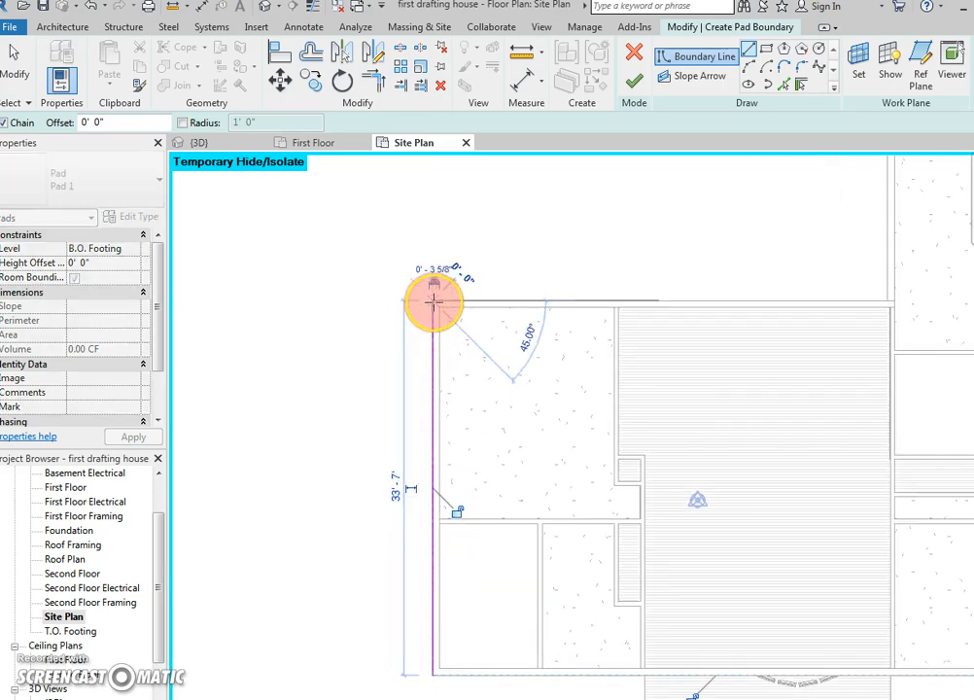
{"action": "left_click", "coordinate": [883, 303]}
{"action": "middle_click_drag", "start_coordinate": [889, 300], "coordinate": [687, 483]}
{"action": "left_click", "coordinate": [703, 283]}
{"action": "middle_click_drag", "start_coordinate": [860, 457], "coordinate": [684, 476]}
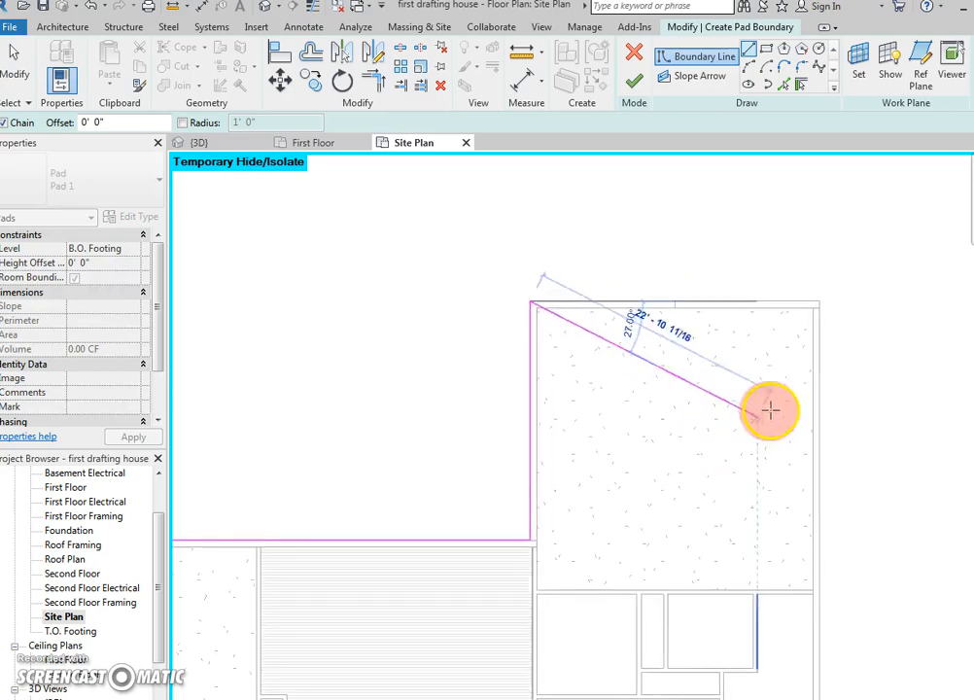
{"action": "left_click", "coordinate": [816, 301]}
Continue the pad boundary down the east wall, along the south wall to the porch, and around the porch's outer edge.
{"action": "middle_click_drag", "start_coordinate": [802, 591], "coordinate": [797, 282]}
{"action": "middle_click_drag", "start_coordinate": [792, 662], "coordinate": [799, 537]}
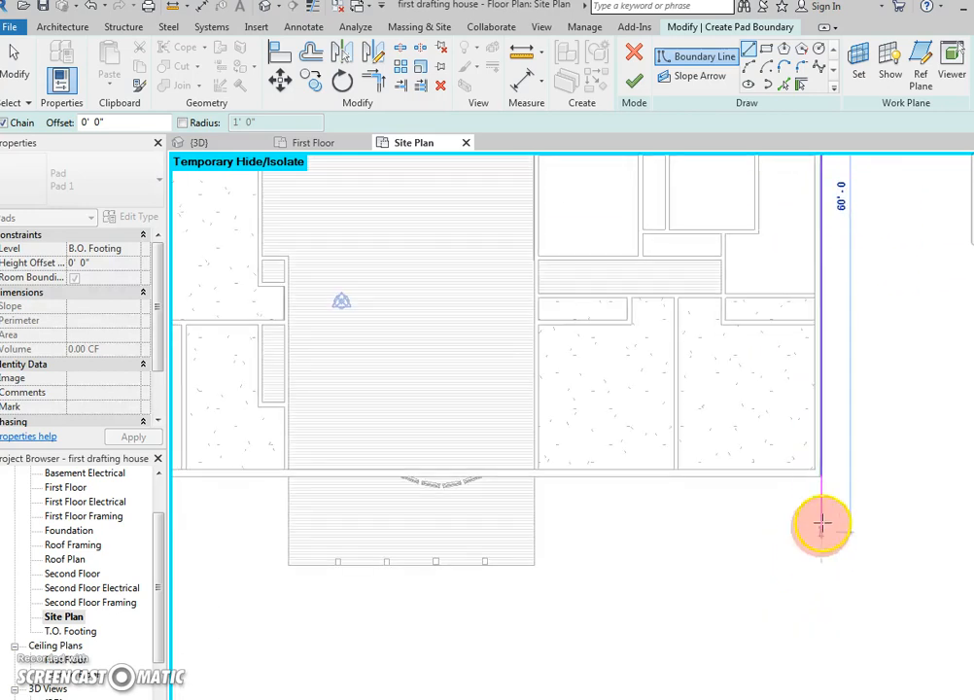
{"action": "left_click", "coordinate": [823, 476]}
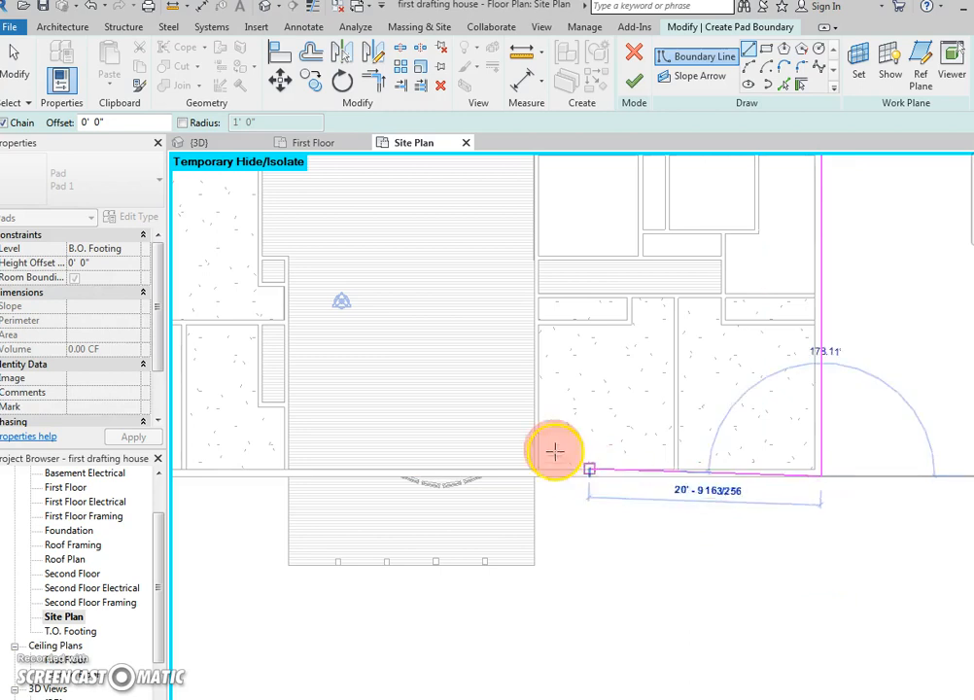
{"action": "left_click", "coordinate": [534, 475]}
{"action": "left_click", "coordinate": [534, 565]}
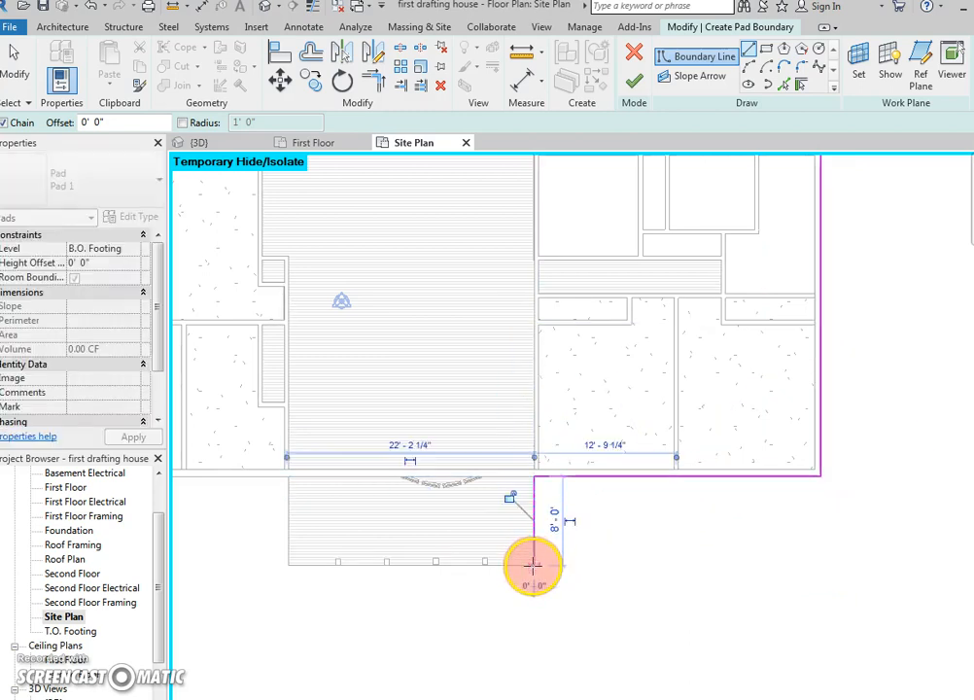
{"action": "left_click", "coordinate": [284, 565]}
Close the pad boundary from the porch's west side back to the house's southwest corner and finish the pad.
{"action": "middle_click_drag", "start_coordinate": [285, 476], "coordinate": [502, 573]}
{"action": "scroll", "coordinate": [500, 561], "scroll_direction": "up", "scroll_amount": 1}
{"action": "left_click", "coordinate": [498, 547]}
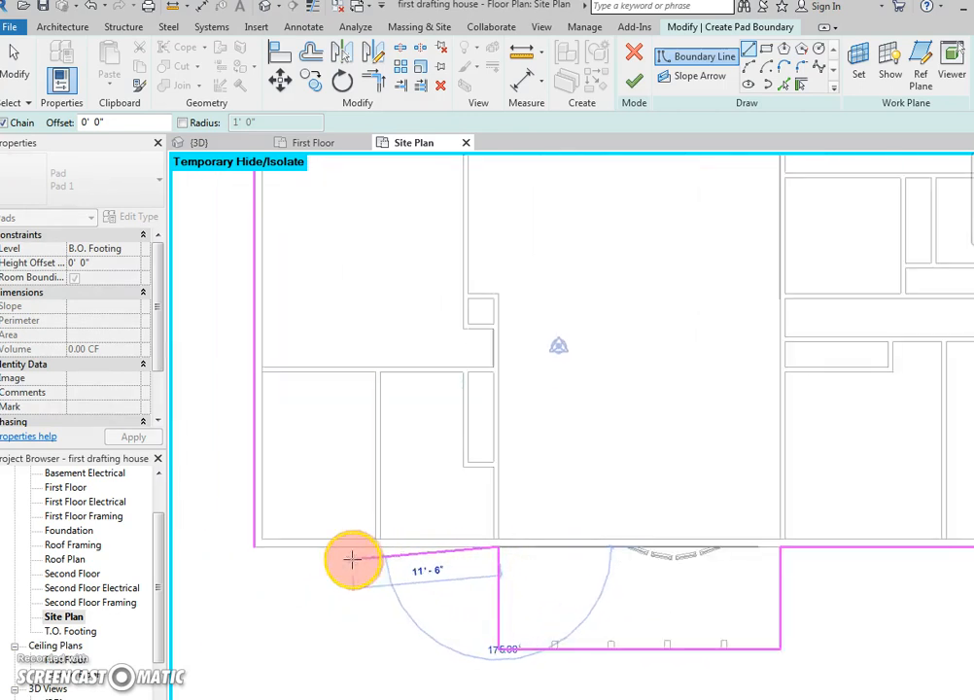
{"action": "left_click", "coordinate": [254, 547]}
{"action": "key", "text": "Escape"}
{"action": "scroll", "coordinate": [380, 529], "scroll_direction": "down", "scroll_amount": 3}
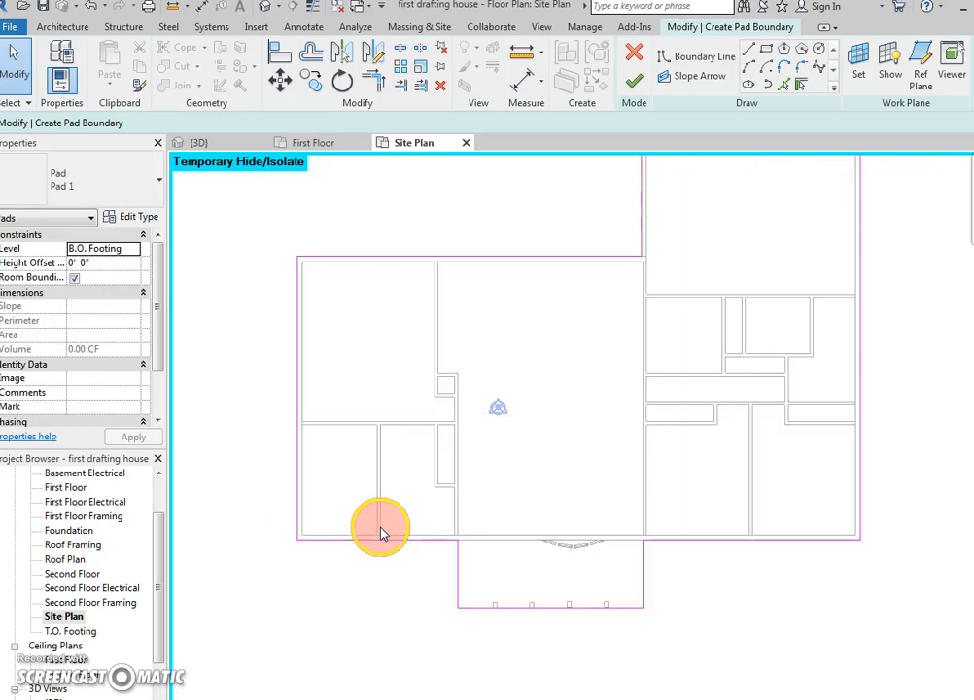
{"action": "left_click", "coordinate": [634, 81]}
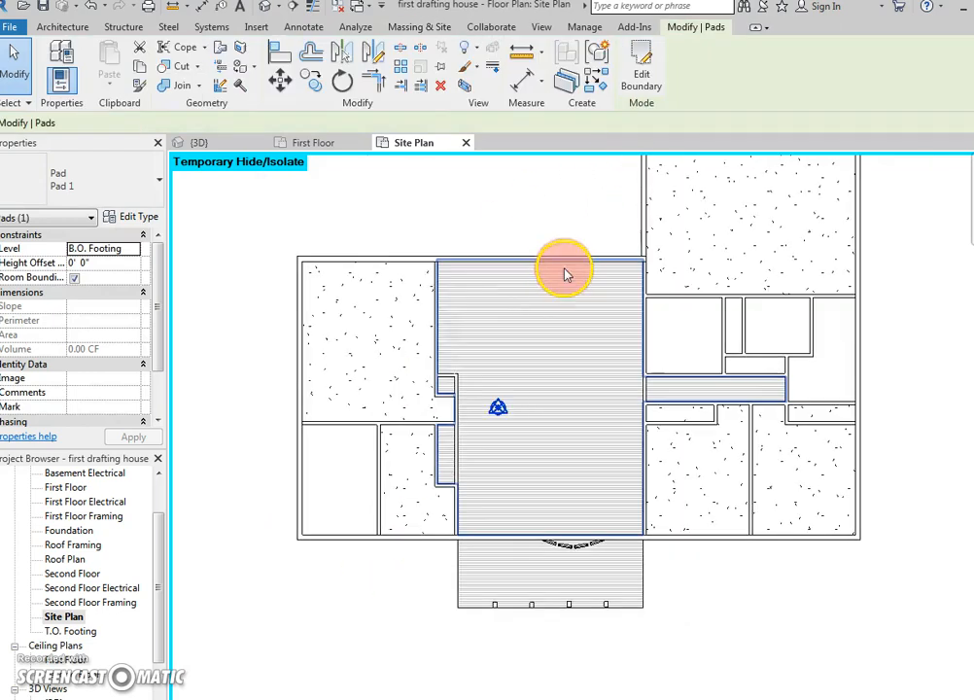
Examine the house floors and surrounding terrain with the new pad in the default 3D view and in the Site Plan view.
{"action": "left_click", "coordinate": [264, 6]}
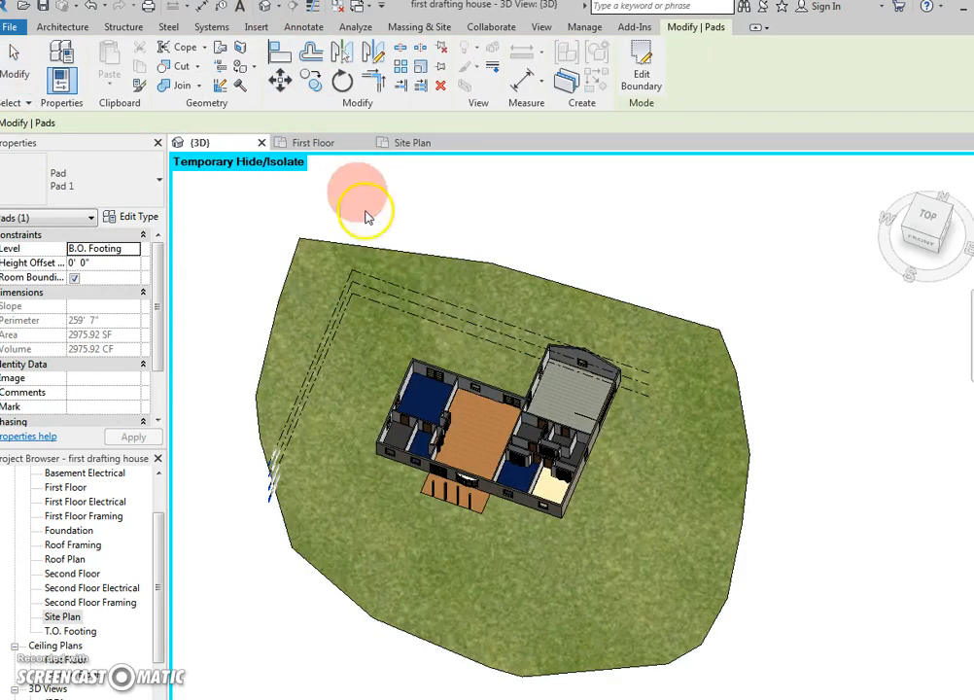
{"action": "scroll", "coordinate": [577, 440], "scroll_direction": "up", "scroll_amount": 3}
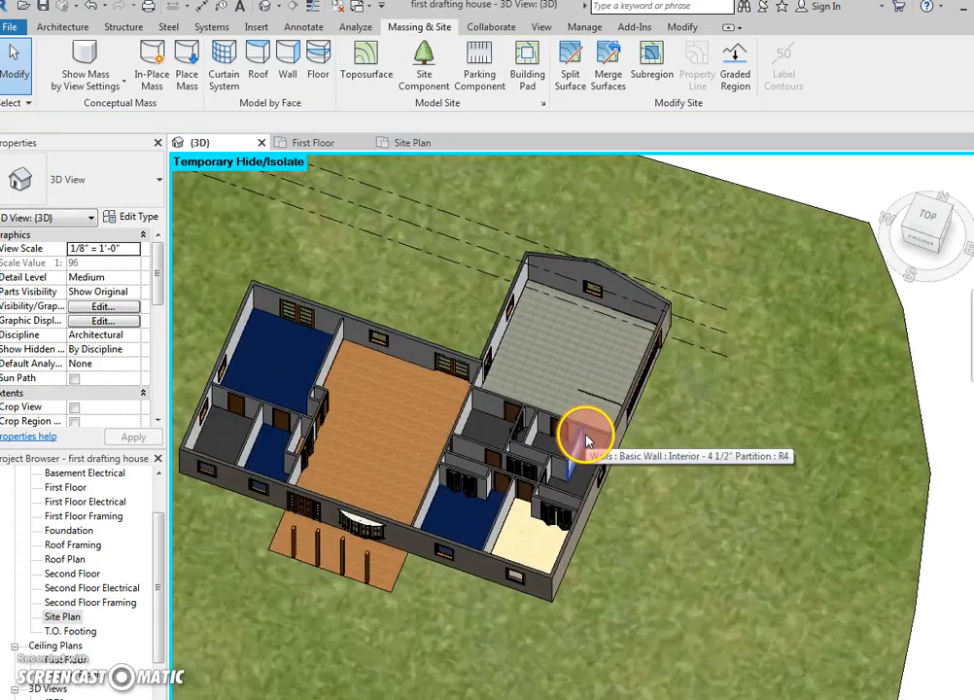
{"action": "middle_click_drag", "start_coordinate": [583, 440], "coordinate": [604, 334]}
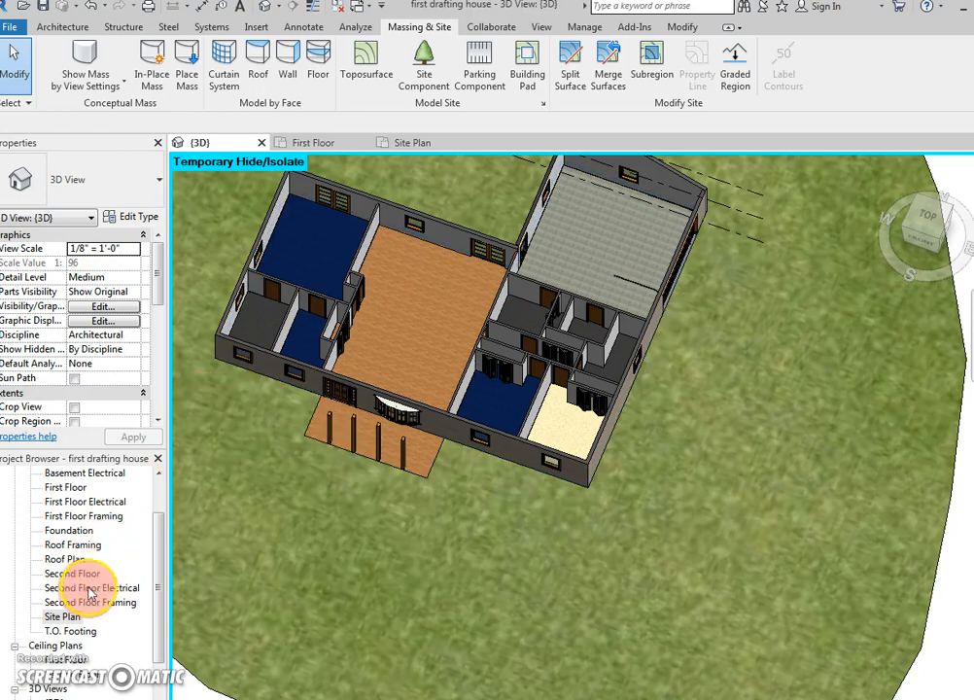
{"action": "double_click", "coordinate": [73, 618]}
{"action": "scroll", "coordinate": [348, 366], "scroll_direction": "up", "scroll_amount": 2}
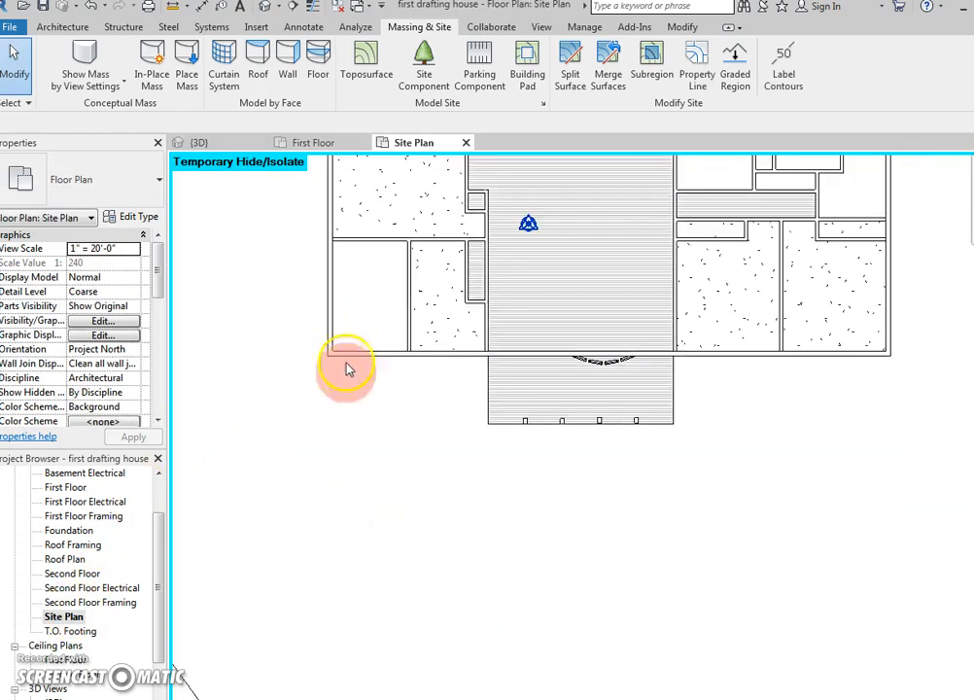
{"action": "scroll", "coordinate": [345, 385], "scroll_direction": "down", "scroll_amount": 4}
{"action": "middle_click_drag", "start_coordinate": [345, 380], "coordinate": [246, 543]}
{"action": "scroll", "coordinate": [310, 423], "scroll_direction": "down", "scroll_amount": 1}
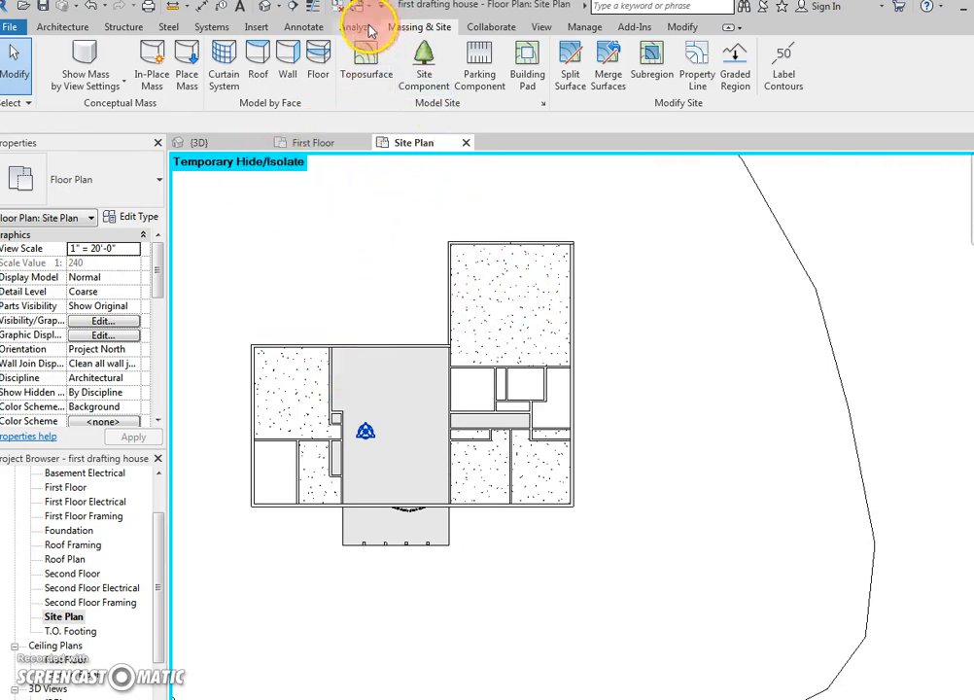
{"action": "left_click", "coordinate": [267, 7]}
{"action": "left_click", "coordinate": [330, 310]}
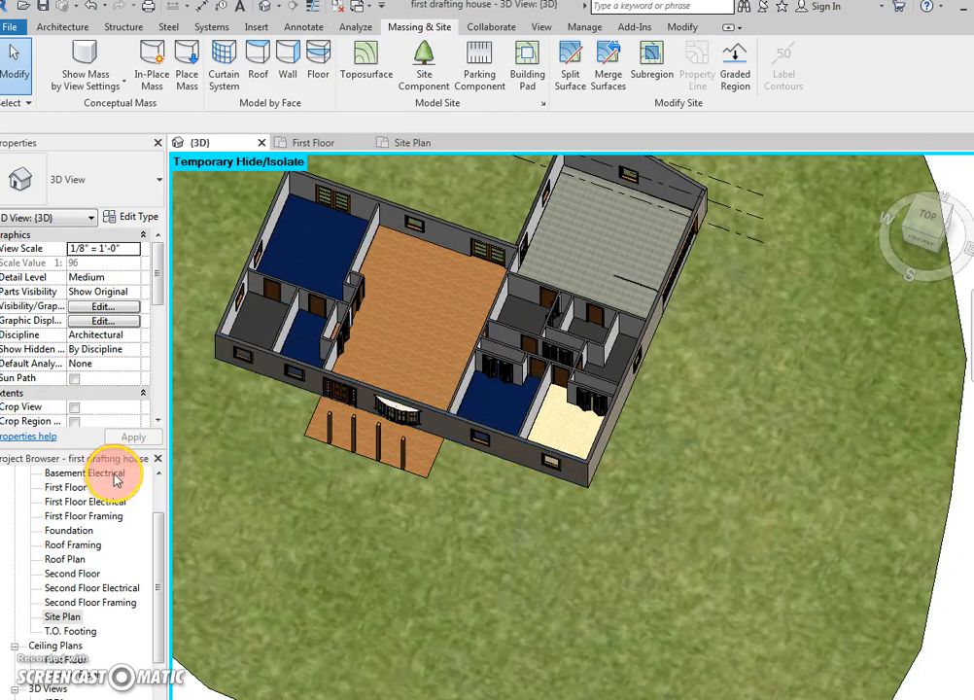
In the Site Plan view, start a Subregion and draw a horizontal boundary line from the garage's east wall toward the terrain's east edge.
{"action": "double_click", "coordinate": [64, 617]}
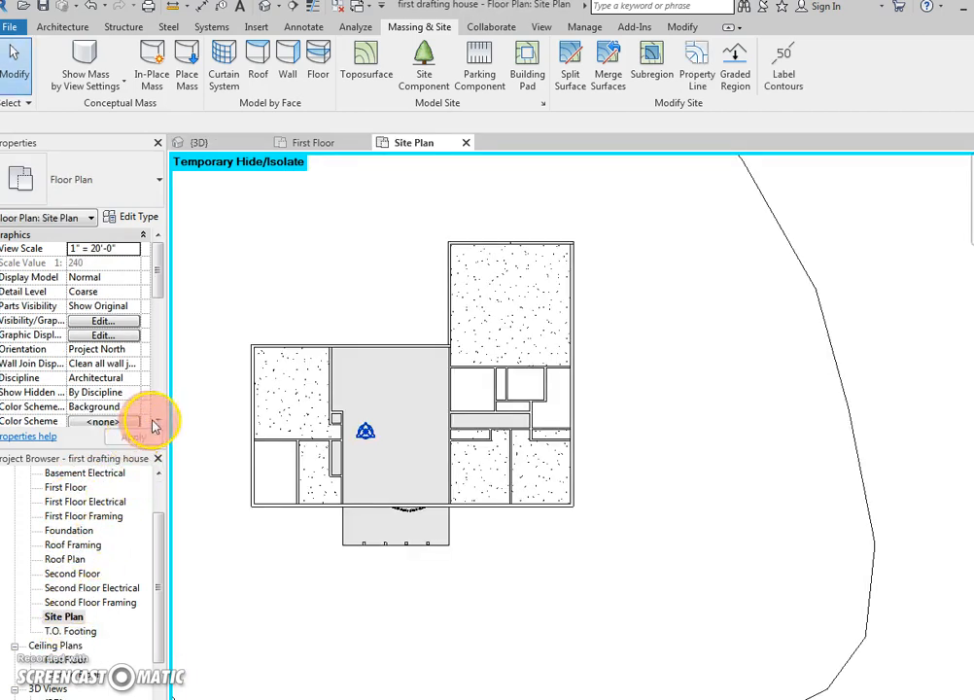
{"action": "scroll", "coordinate": [378, 411], "scroll_direction": "up", "scroll_amount": 2}
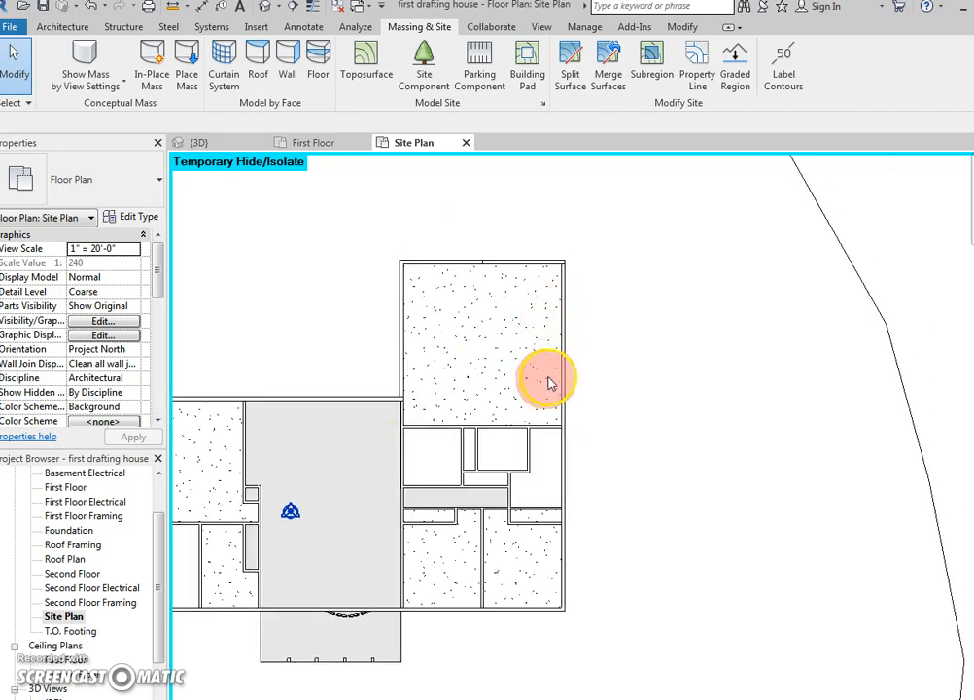
{"action": "scroll", "coordinate": [535, 384], "scroll_direction": "up", "scroll_amount": 1}
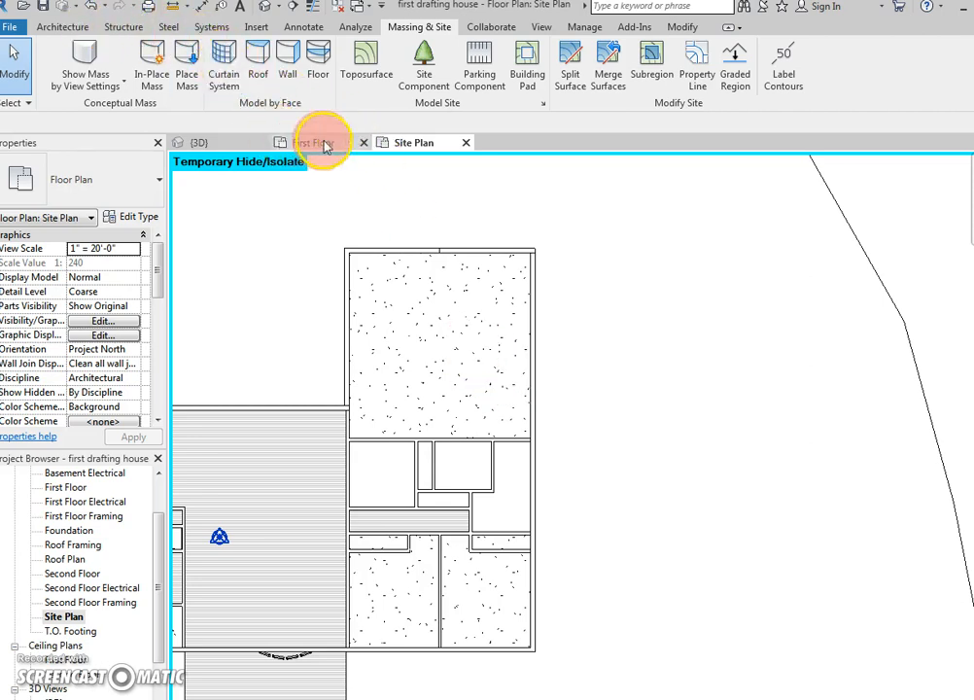
{"action": "left_click", "coordinate": [641, 82]}
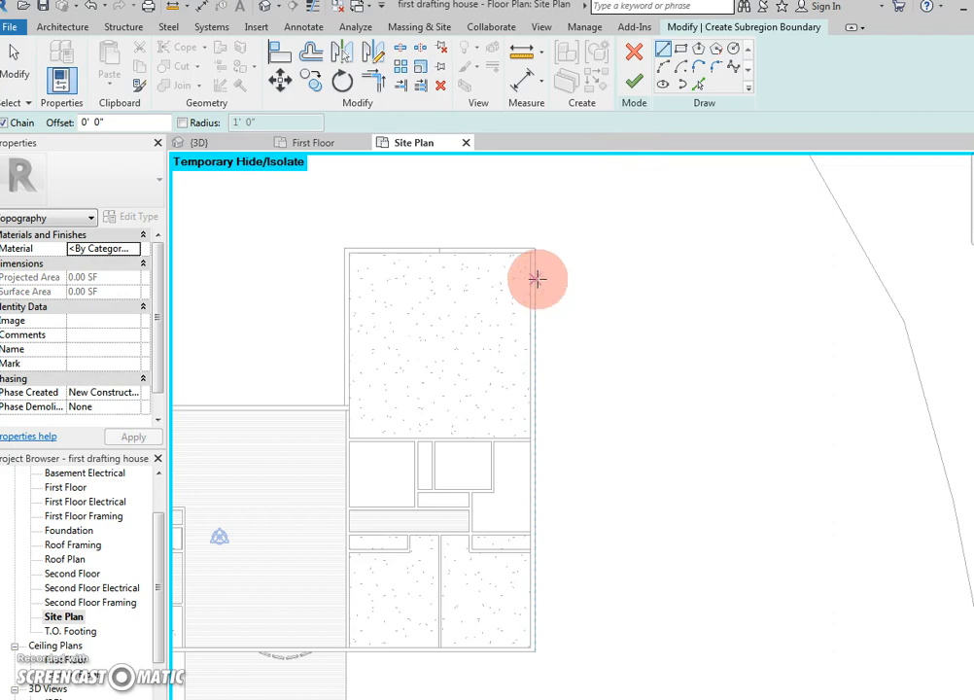
{"action": "left_click", "coordinate": [534, 272]}
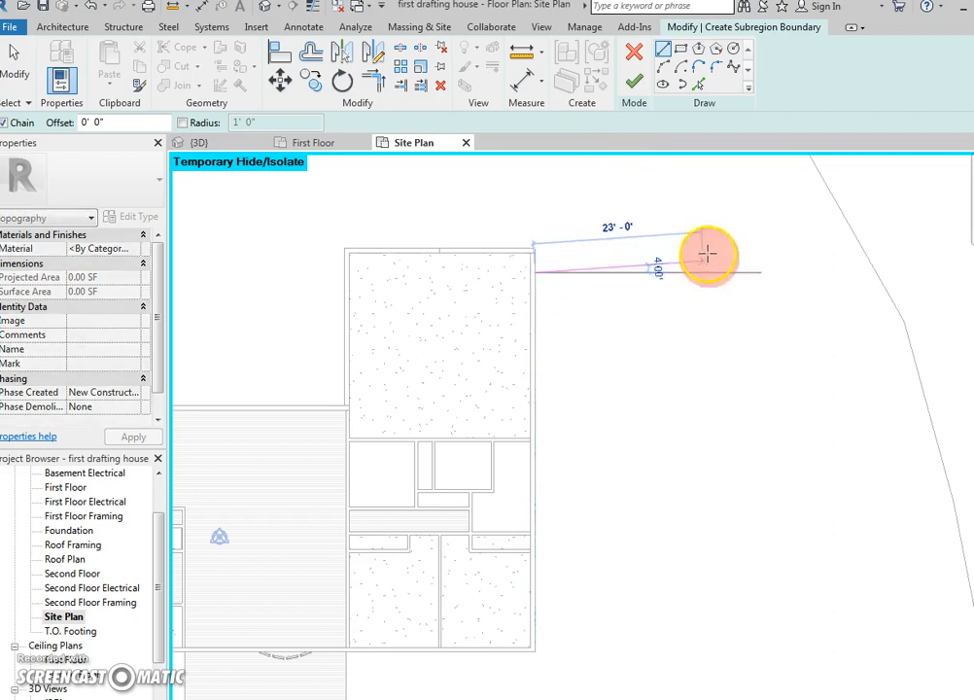
{"action": "left_click", "coordinate": [794, 273]}
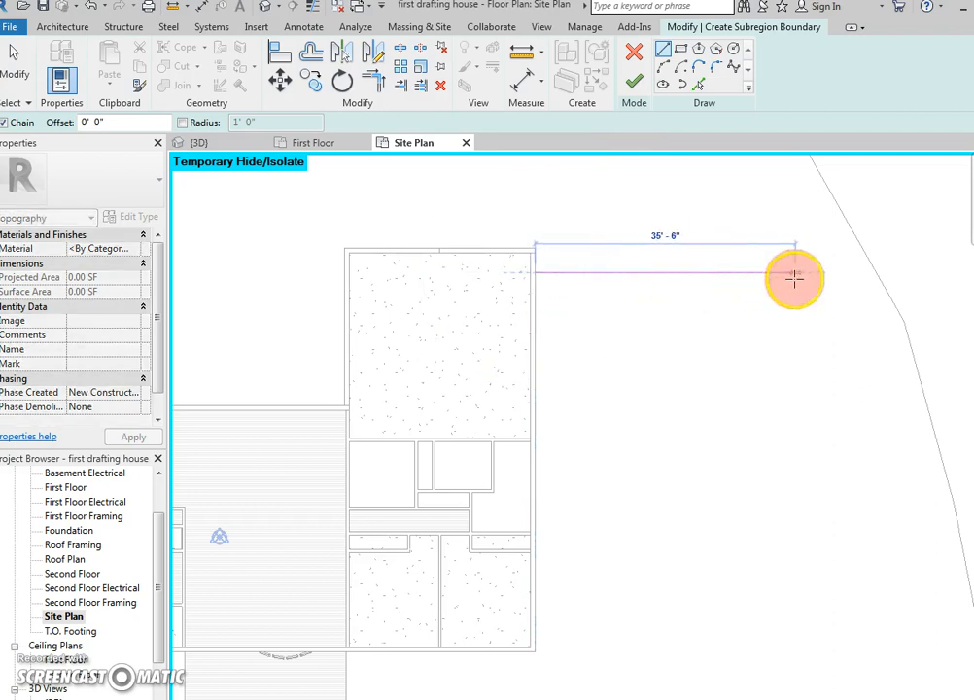
{"action": "left_click", "coordinate": [846, 276]}
Draw the driveway's east boundary straight south to the terrain's southeast edge, followed by an end line about 22' long heading west.
{"action": "middle_click_drag", "start_coordinate": [827, 527], "coordinate": [791, 136]}
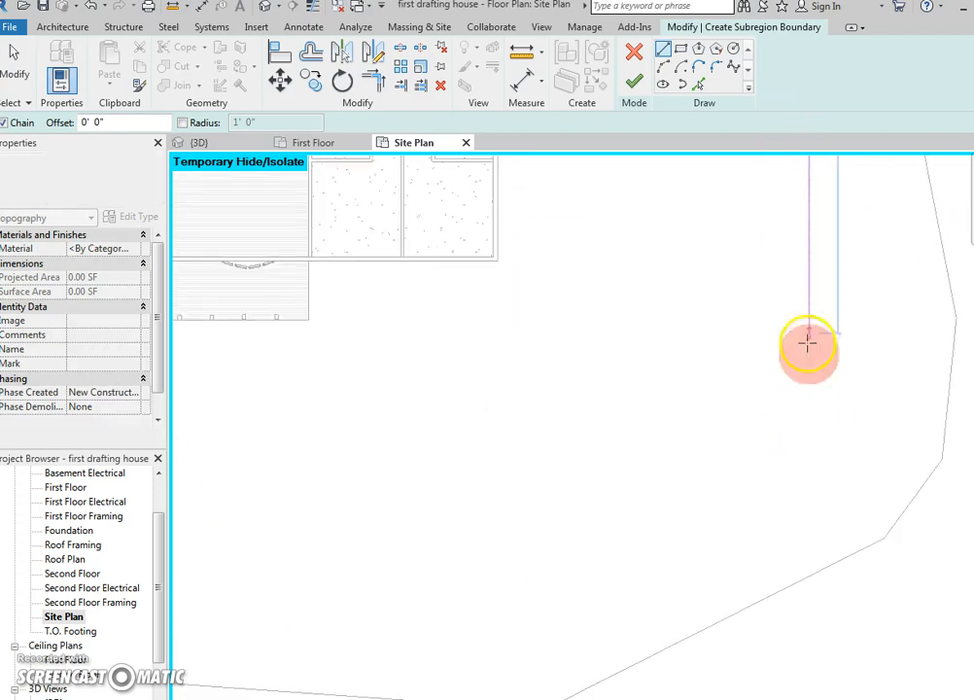
{"action": "scroll", "coordinate": [810, 386], "scroll_direction": "down", "scroll_amount": 1}
{"action": "mouse_move", "coordinate": [797, 442]}
{"action": "middle_mouse_down"}
{"action": "mouse_move", "coordinate": [740, 506]}
{"action": "mouse_move", "coordinate": [748, 513]}
{"action": "middle_mouse_up"}
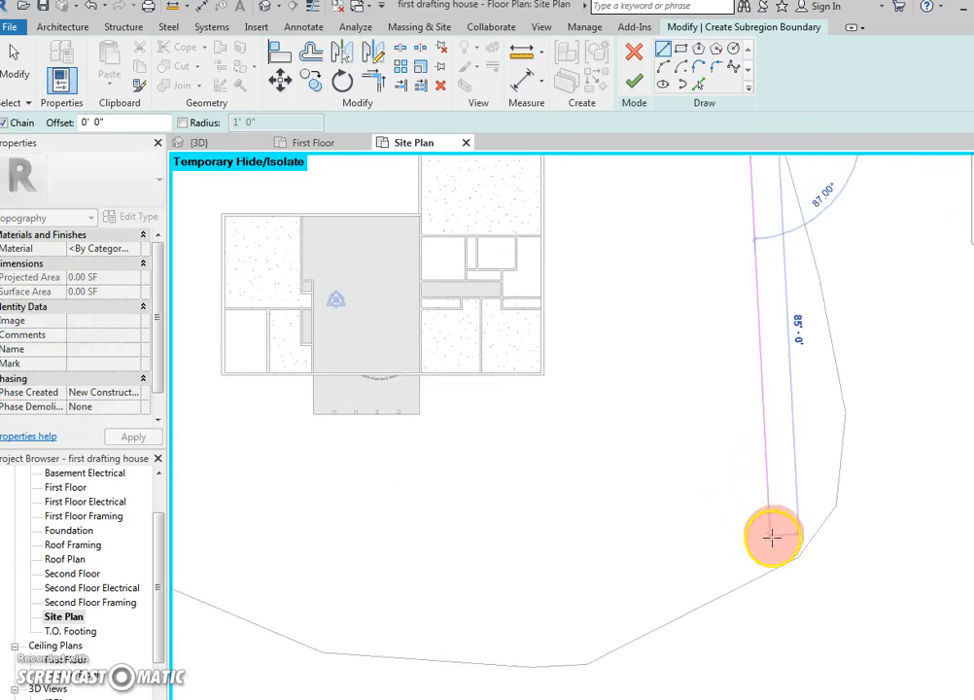
{"action": "scroll", "coordinate": [752, 556], "scroll_direction": "down", "scroll_amount": 2}
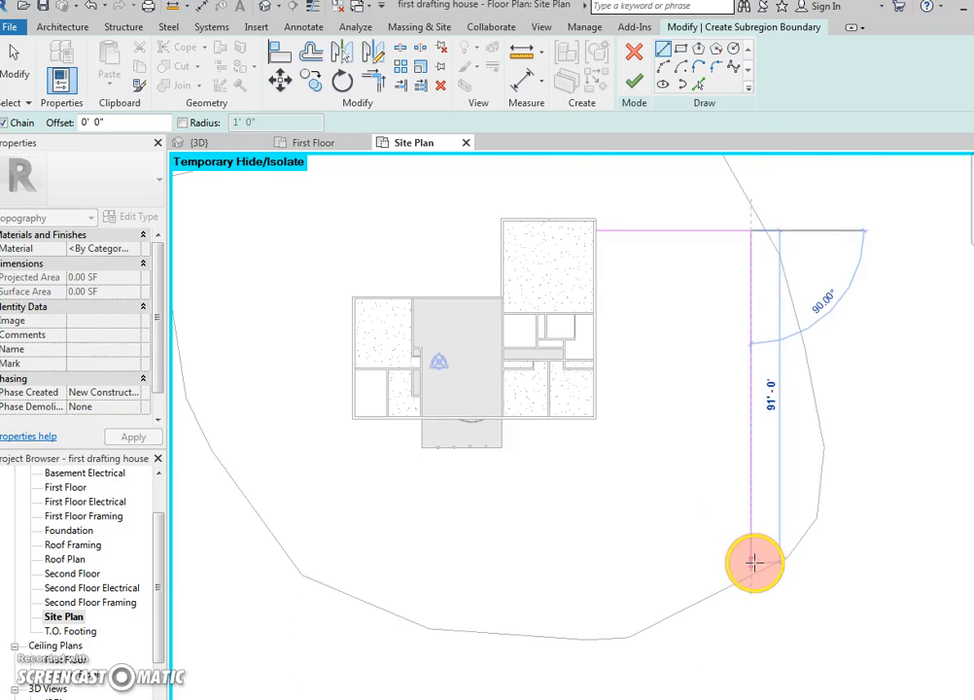
{"action": "left_click", "coordinate": [750, 575]}
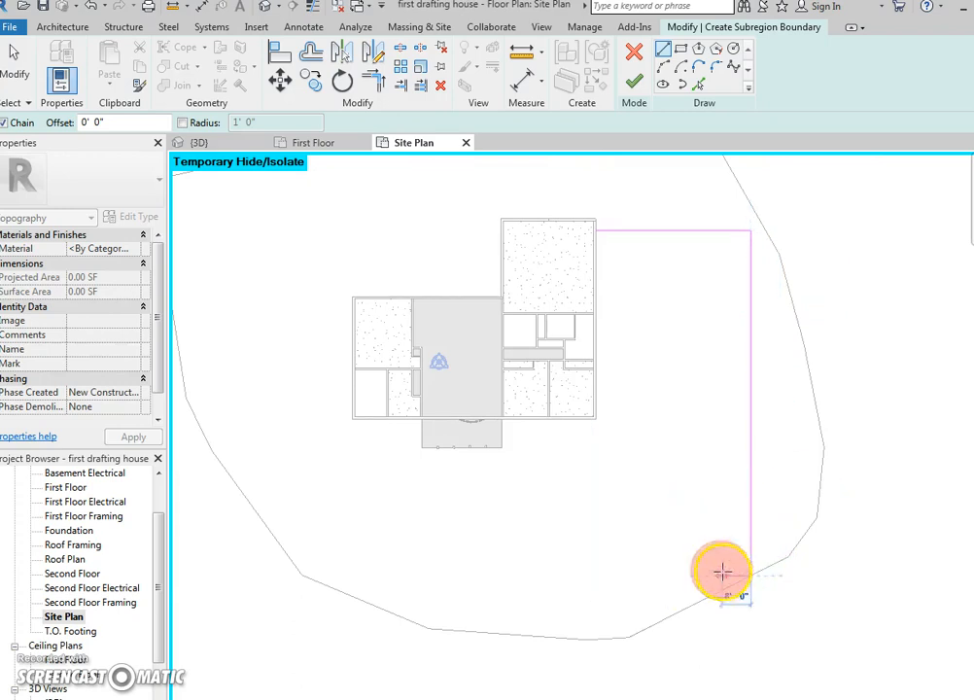
{"action": "left_click", "coordinate": [671, 575]}
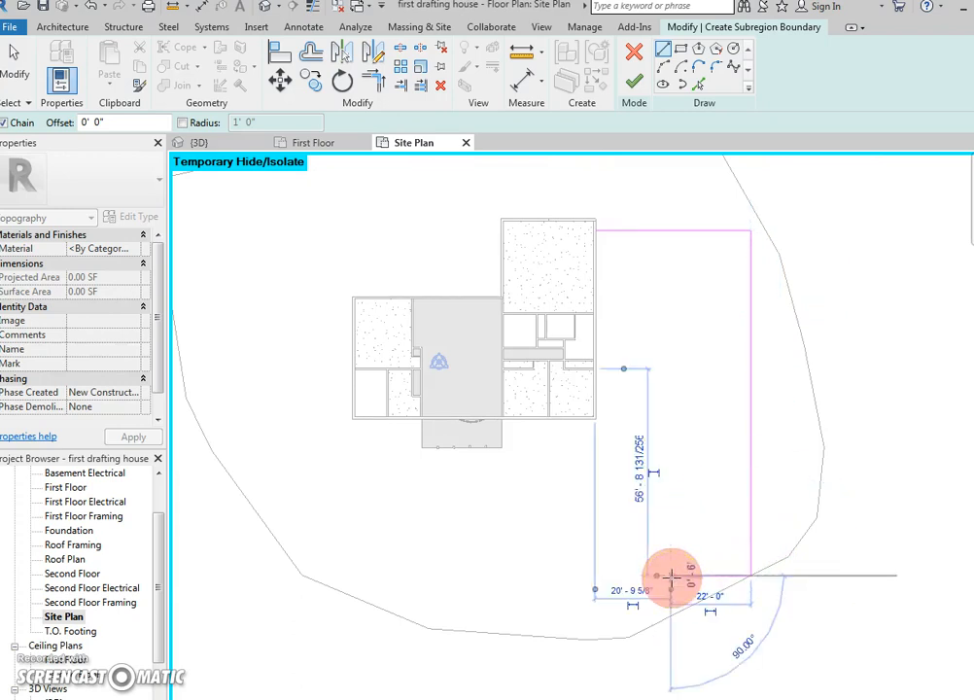
Run the driveway's inner boundary north, west to the garage's east wall, and along the wall to close the loop.
{"action": "left_click", "coordinate": [672, 303]}
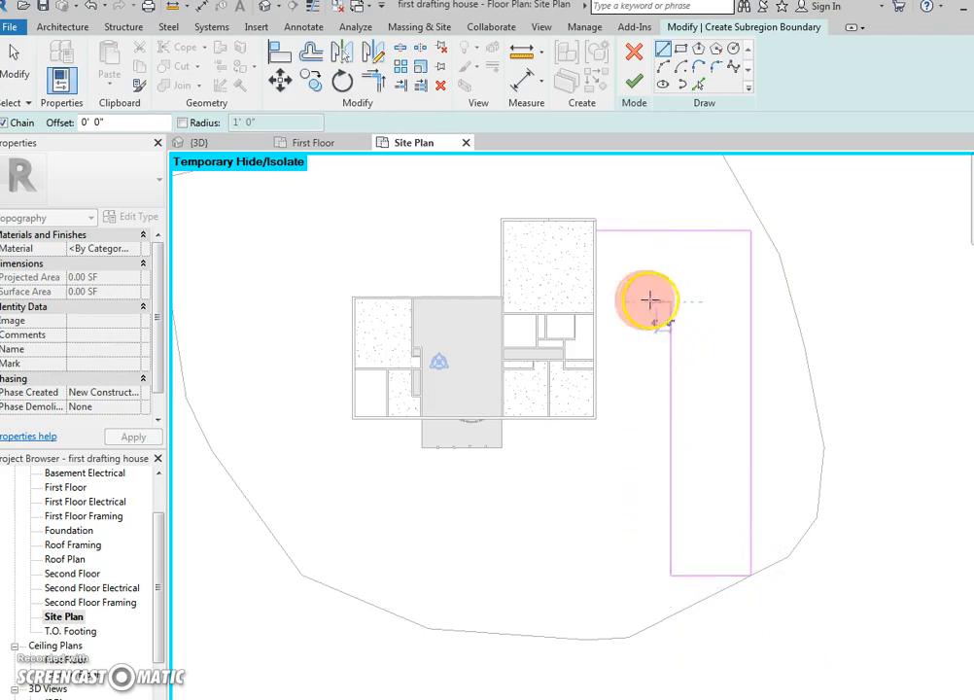
{"action": "left_click", "coordinate": [593, 281]}
{"action": "left_click", "coordinate": [595, 230]}
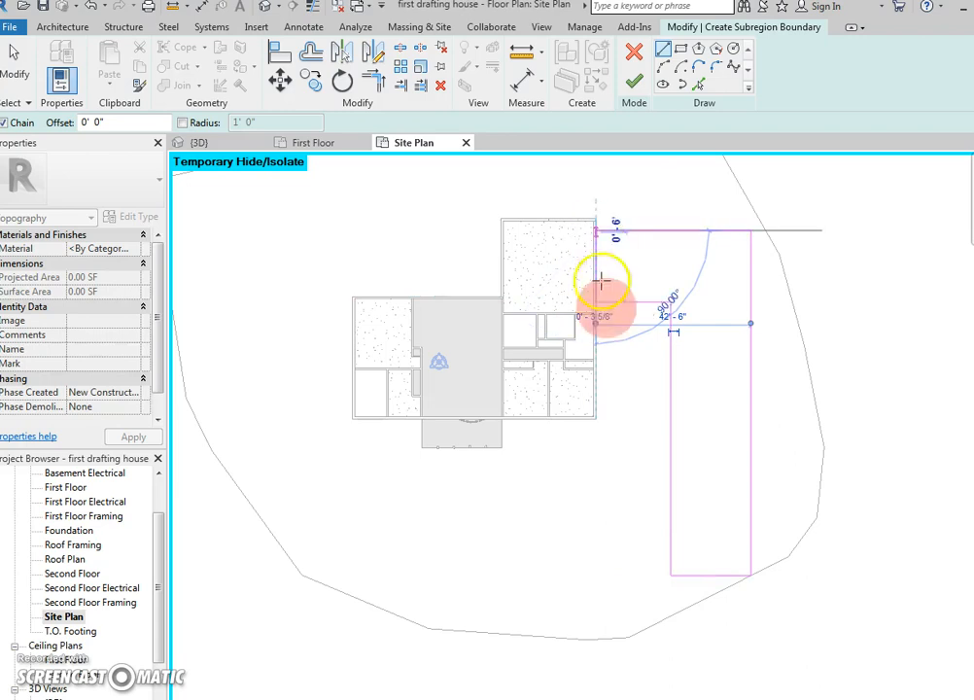
{"action": "key", "text": "Escape"}
{"action": "key", "text": "Escape"}
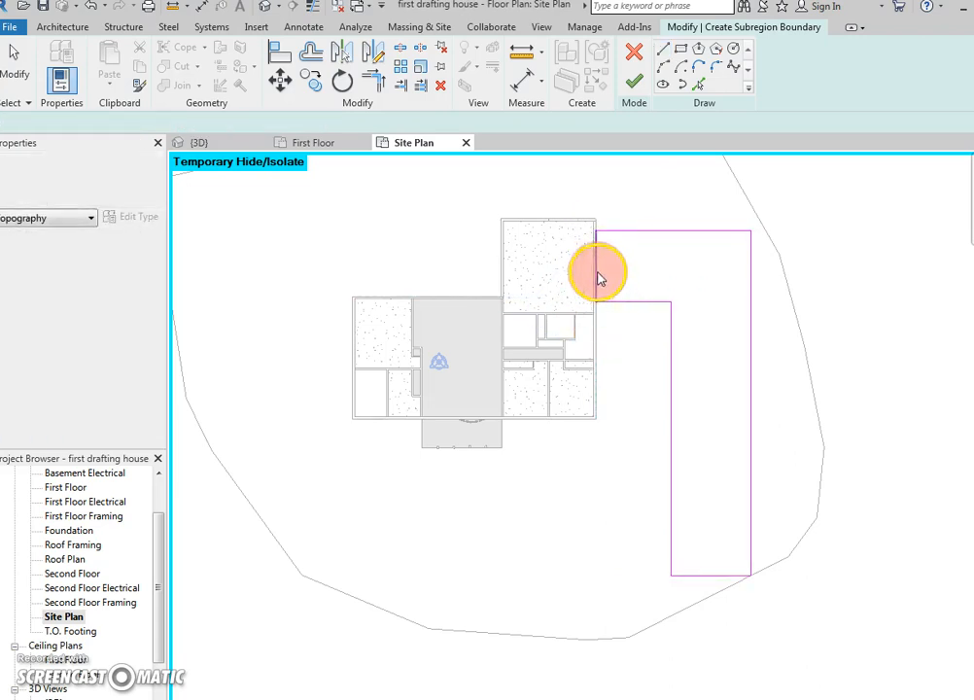
Move the driveway's south end line farther south, to where its inner side meets the terrain's edge.
{"action": "middle_click_drag", "start_coordinate": [720, 458], "coordinate": [717, 487]}
{"action": "left_click_drag", "start_coordinate": [697, 607], "coordinate": [700, 639]}
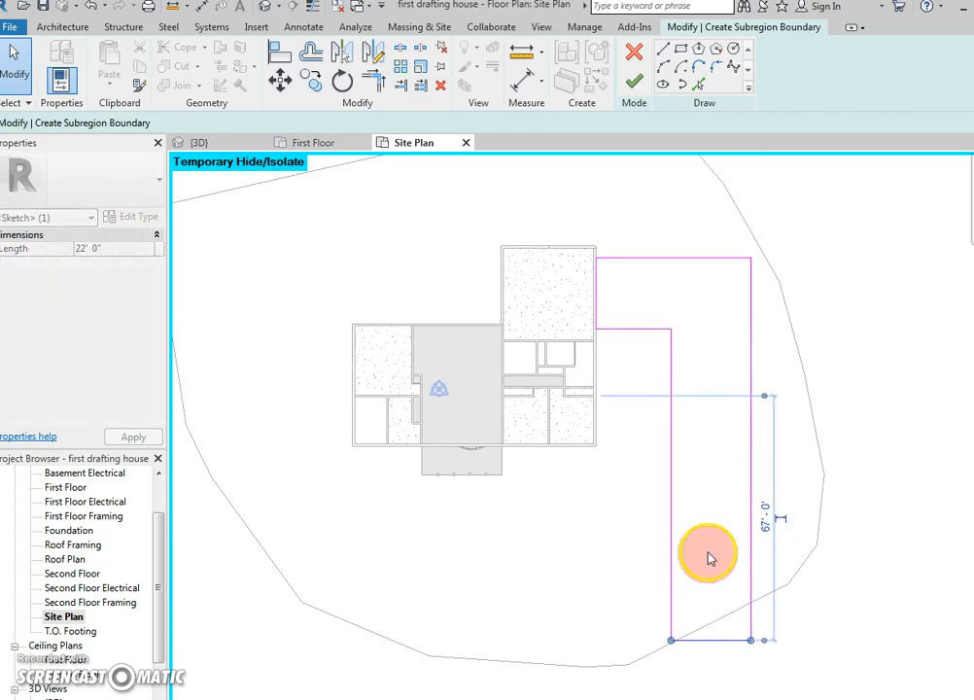
{"action": "key", "text": "Escape"}
{"action": "middle_click_drag", "start_coordinate": [700, 465], "coordinate": [692, 500]}
For the subregion's material, duplicate Earth and name the copy driveway.
{"action": "scroll", "coordinate": [693, 499], "scroll_direction": "up", "scroll_amount": 2}
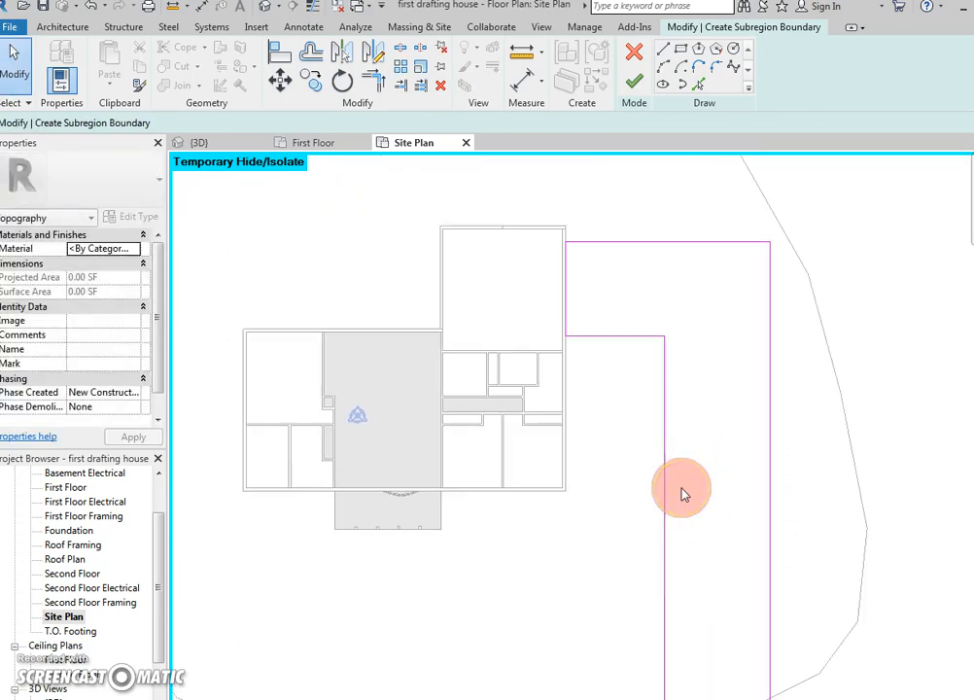
{"action": "scroll", "coordinate": [569, 245], "scroll_direction": "up", "scroll_amount": 2}
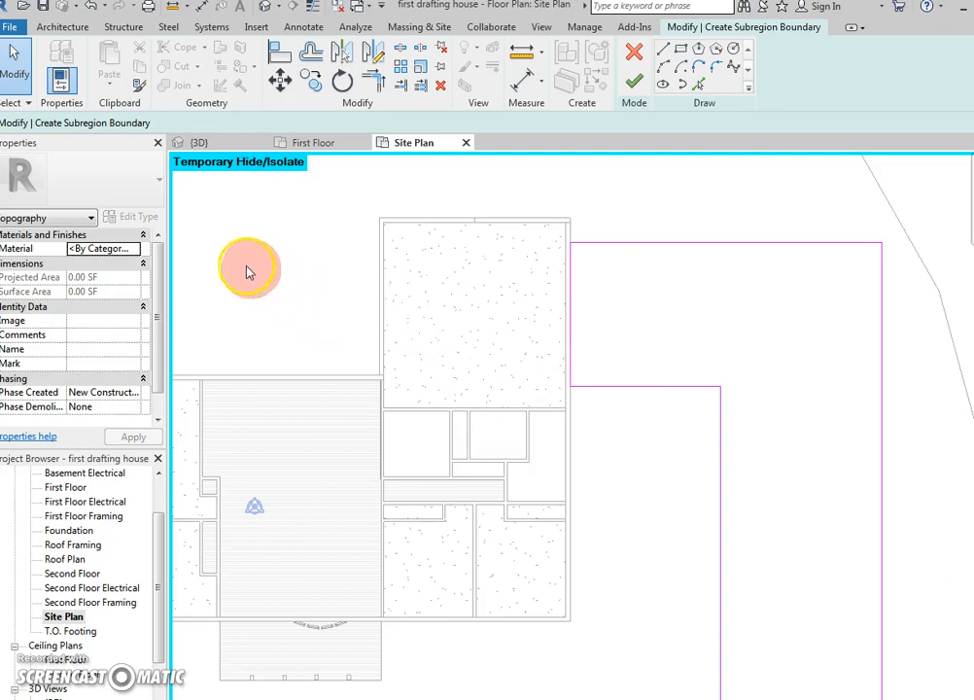
{"action": "left_click", "coordinate": [137, 253]}
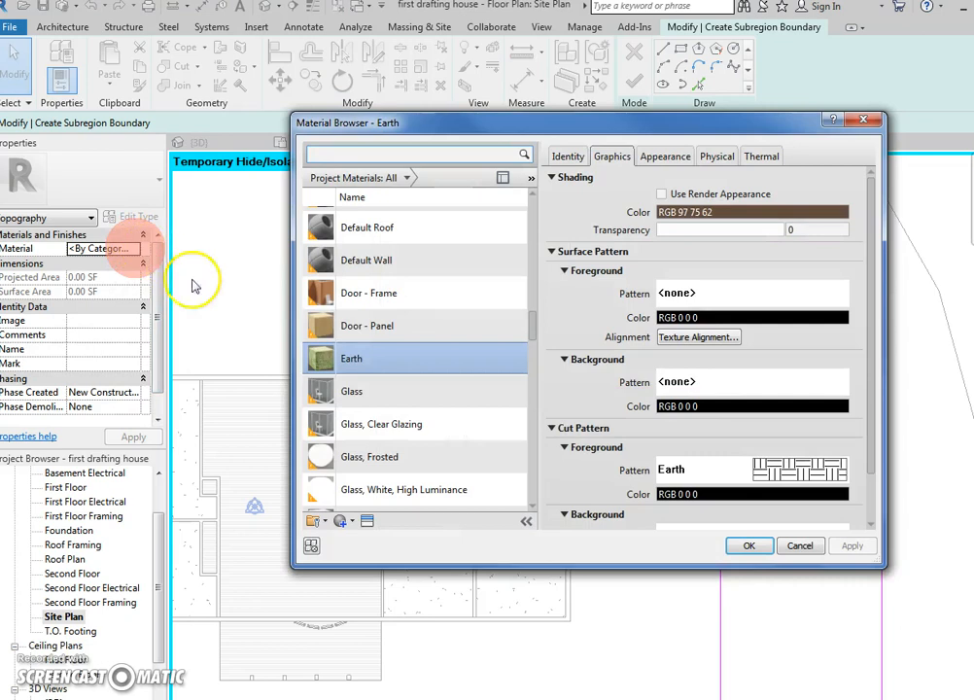
{"action": "left_click", "coordinate": [357, 358]}
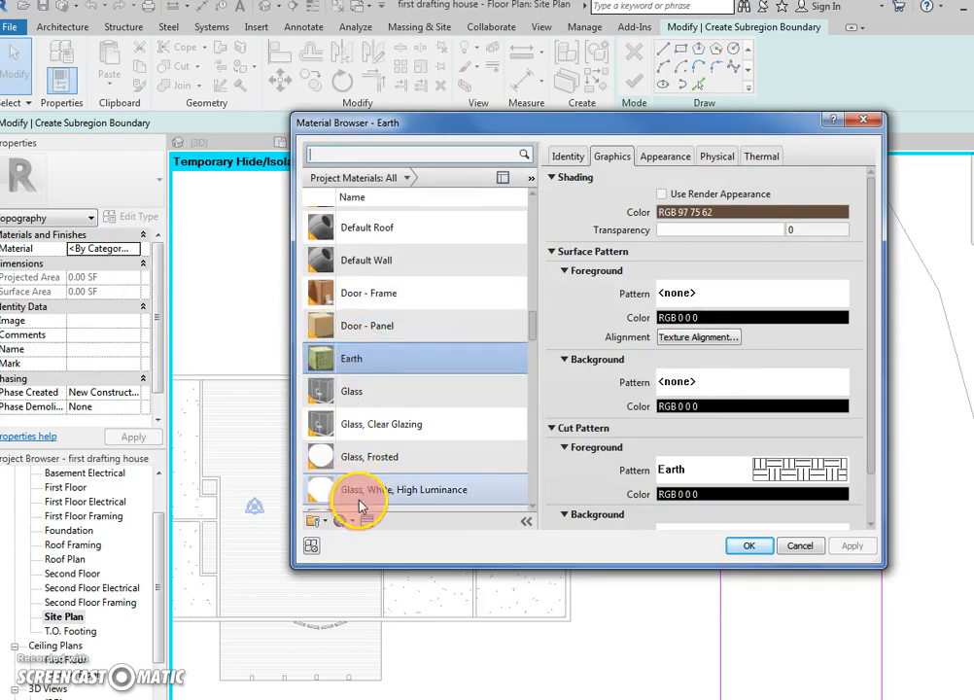
{"action": "scroll", "coordinate": [355, 500], "scroll_direction": "down", "scroll_amount": 1}
{"action": "left_click", "coordinate": [355, 550]}
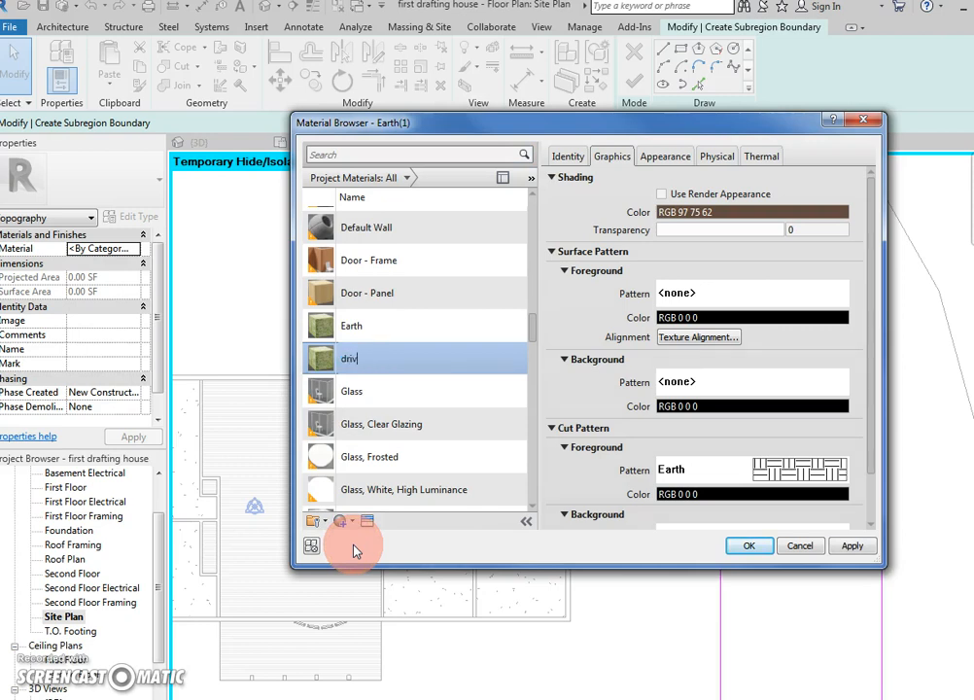
{"action": "key", "text": "Return"}
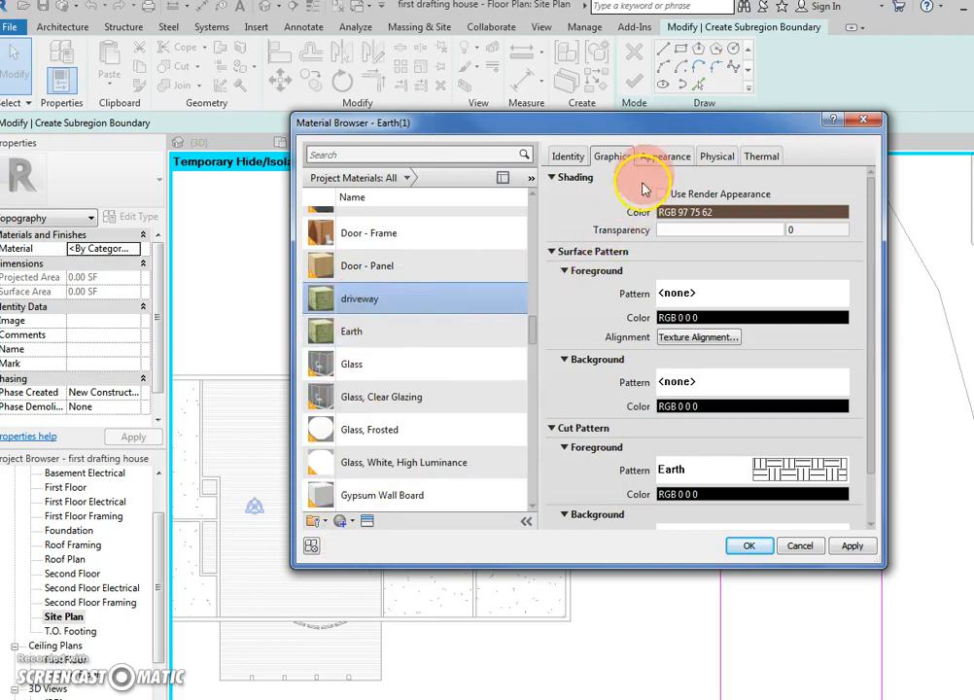
Replace the driveway material's appearance with Aggregate - High, accept the material, and finish the subregion.
{"action": "left_click", "coordinate": [665, 156]}
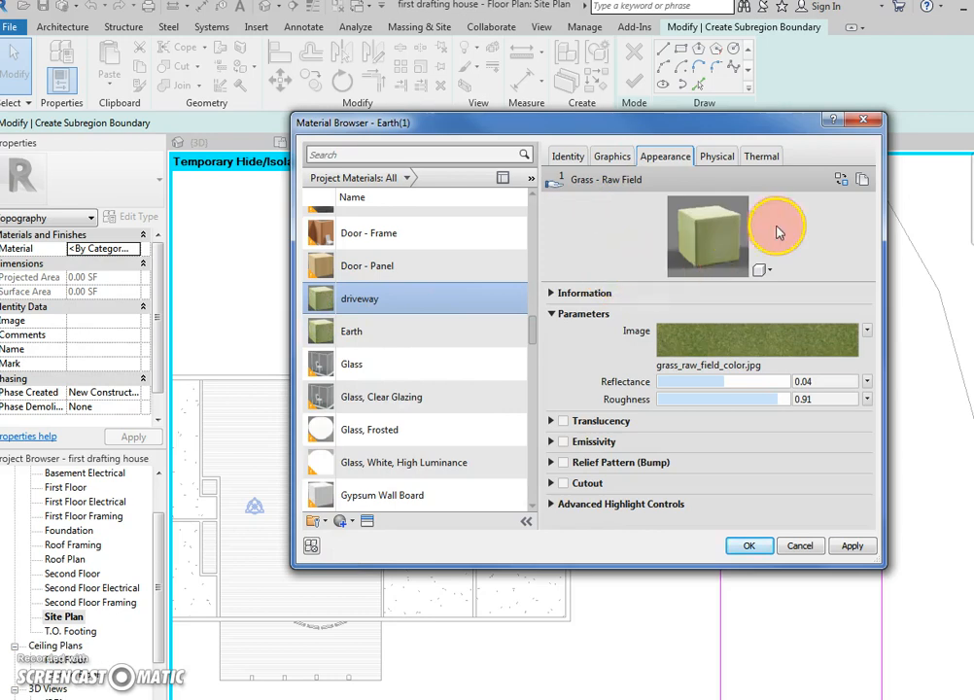
{"action": "left_click", "coordinate": [840, 181]}
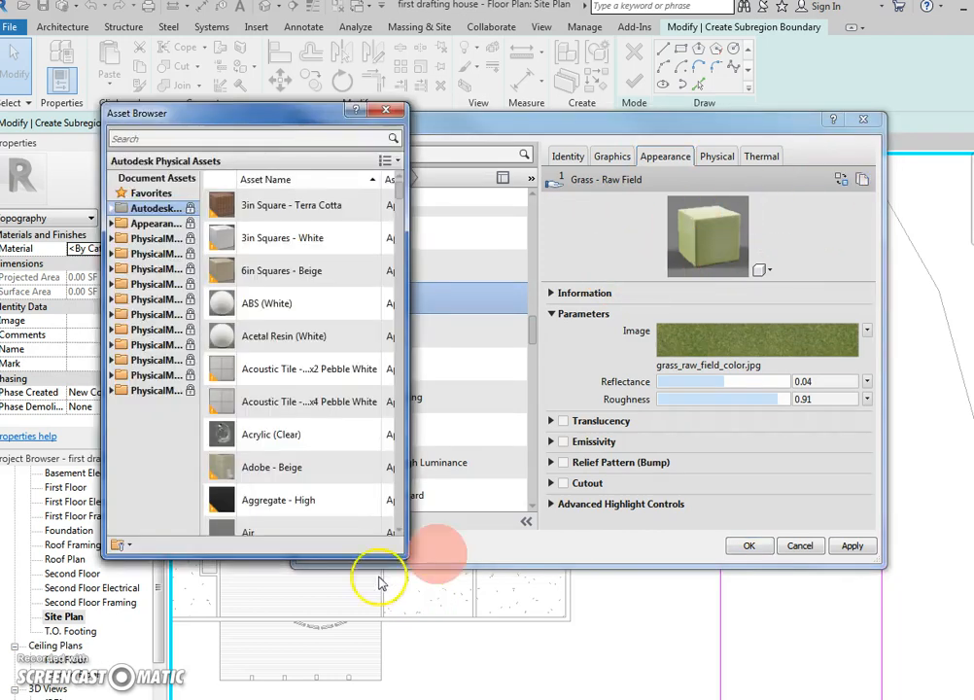
{"action": "scroll", "coordinate": [261, 522], "scroll_direction": "down", "scroll_amount": 1}
{"action": "double_click", "coordinate": [285, 488]}
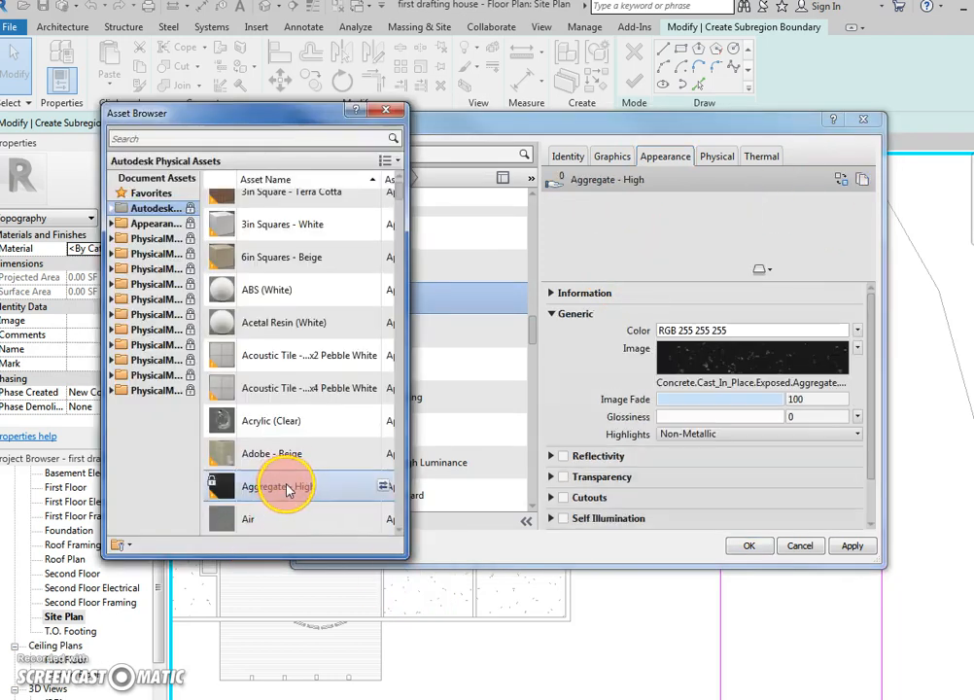
{"action": "left_click", "coordinate": [387, 114]}
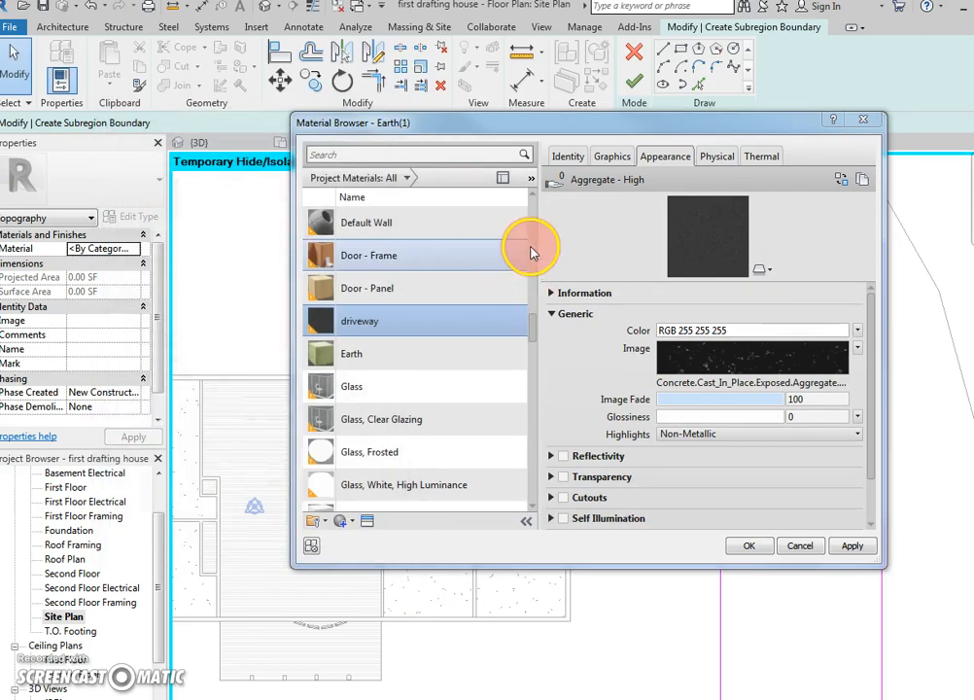
{"action": "left_click", "coordinate": [750, 547]}
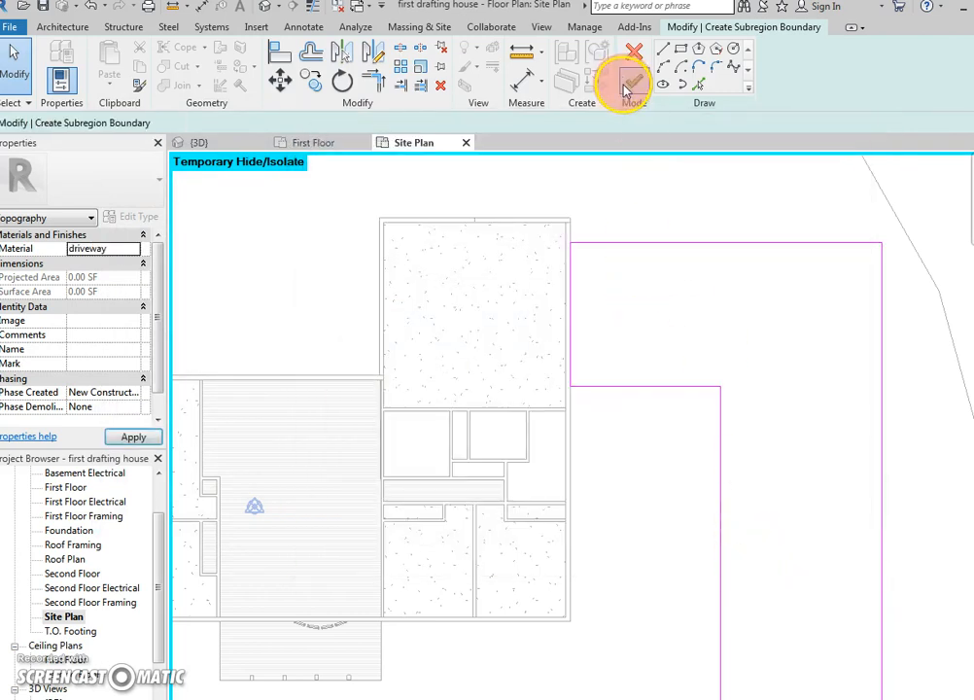
{"action": "left_click", "coordinate": [627, 85]}
{"action": "left_click", "coordinate": [631, 476]}
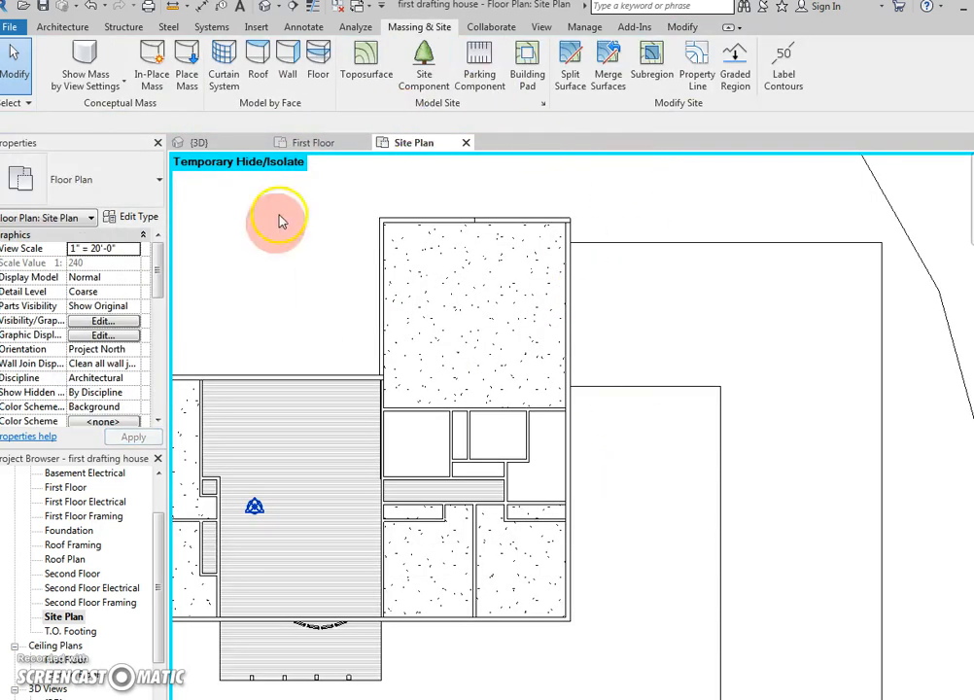
In the default 3D view, assign the driveway material to the driveway subregion.
{"action": "left_click", "coordinate": [267, 10]}
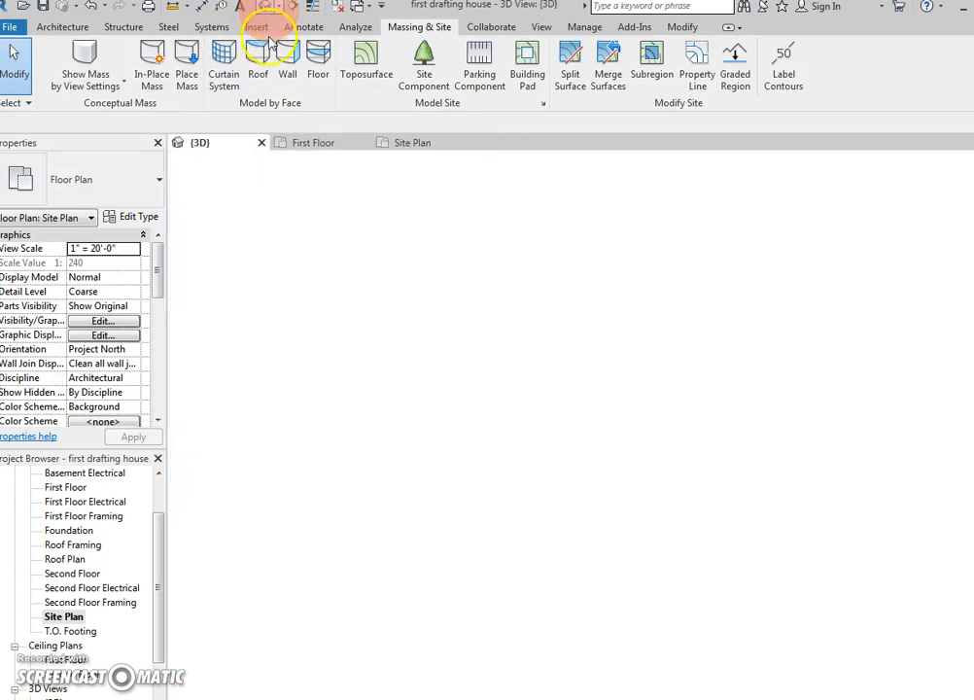
{"action": "scroll", "coordinate": [667, 544], "scroll_direction": "down", "scroll_amount": 3}
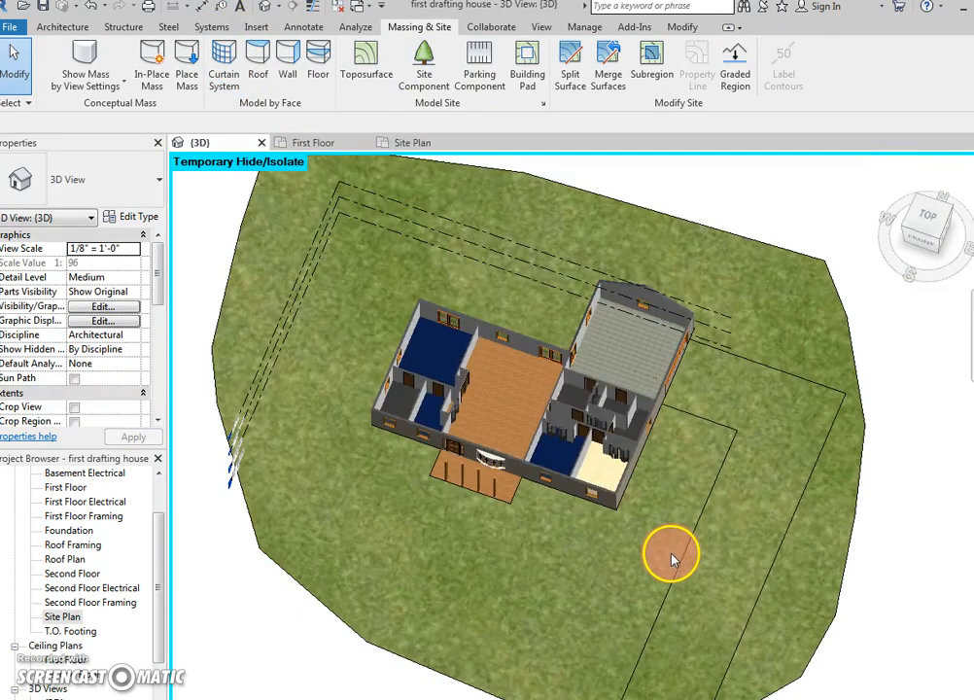
{"action": "scroll", "coordinate": [672, 556], "scroll_direction": "up", "scroll_amount": 2}
{"action": "scroll", "coordinate": [678, 561], "scroll_direction": "down", "scroll_amount": 1}
{"action": "left_click", "coordinate": [688, 552]}
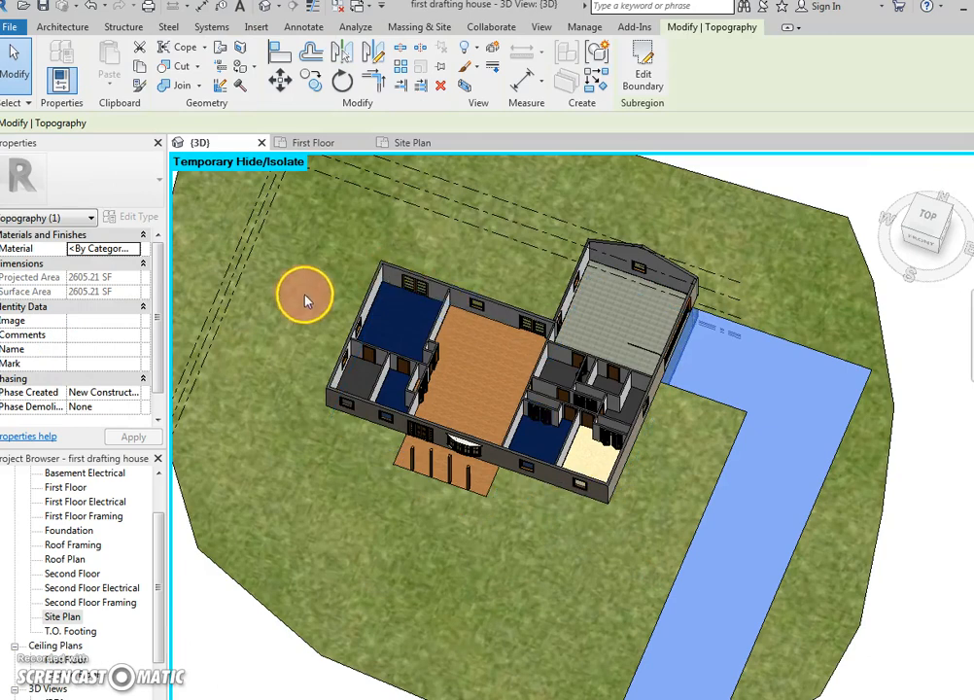
{"action": "left_click", "coordinate": [137, 250]}
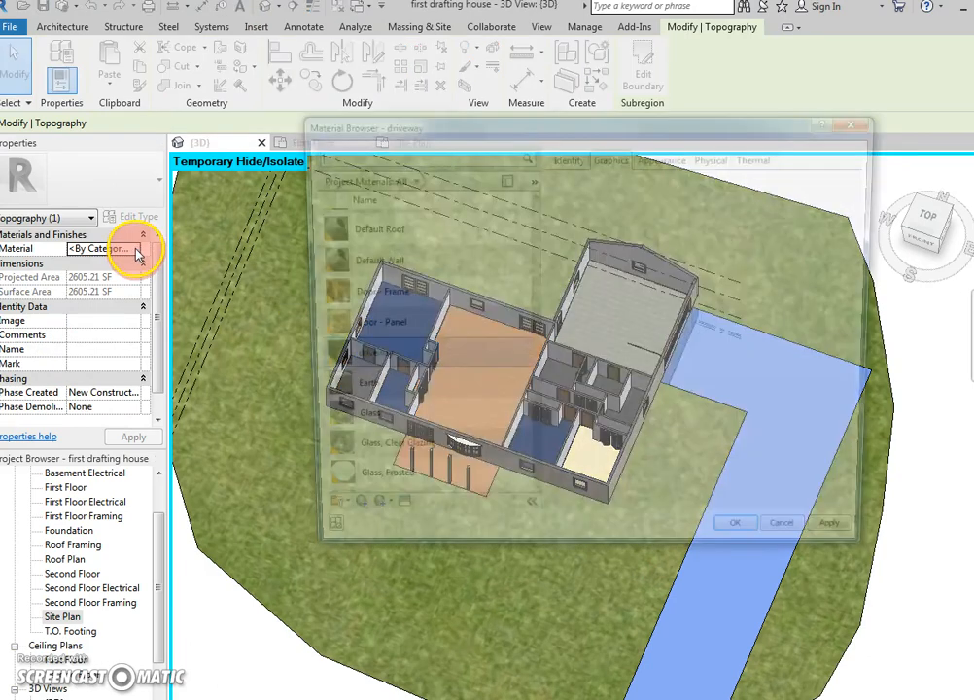
{"action": "double_click", "coordinate": [343, 363]}
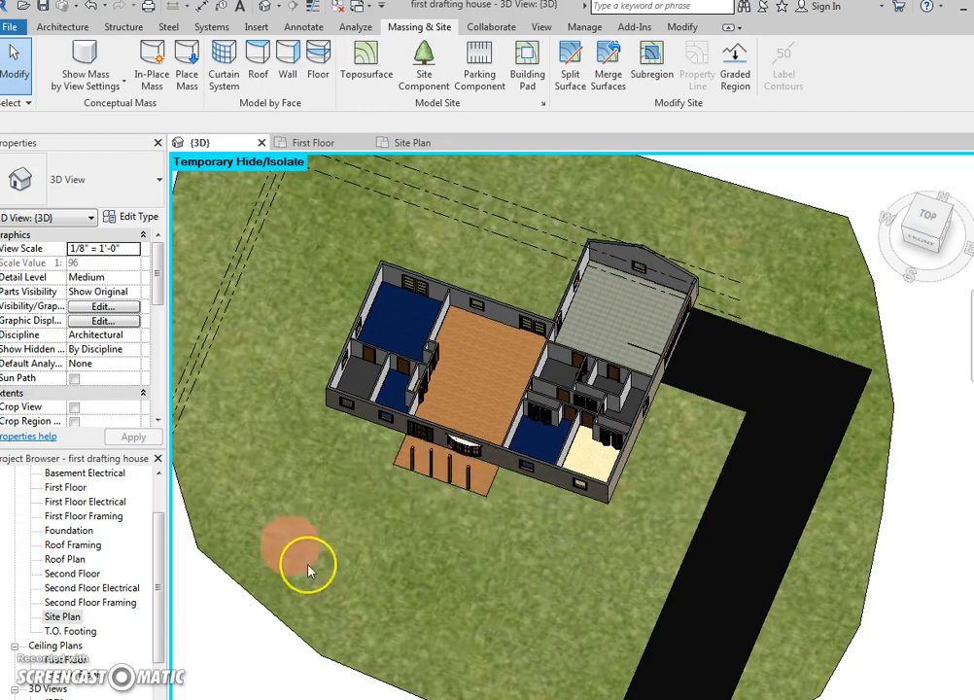
In the Site Plan view, start another Subregion south of the house and set its material to driveway.
{"action": "double_click", "coordinate": [62, 616]}
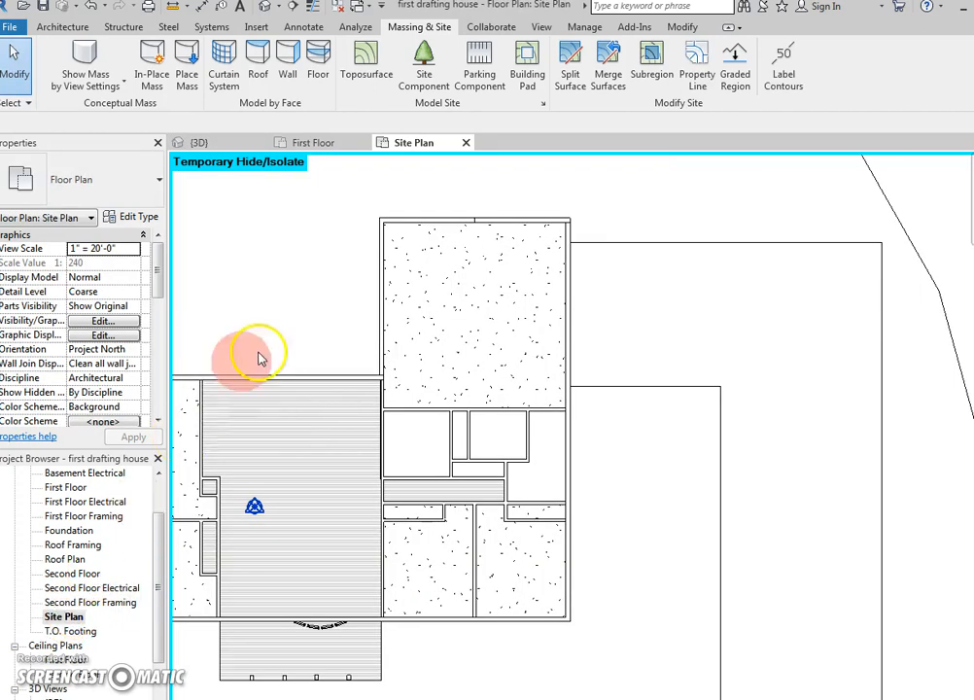
{"action": "middle_click_drag", "start_coordinate": [278, 387], "coordinate": [348, 300]}
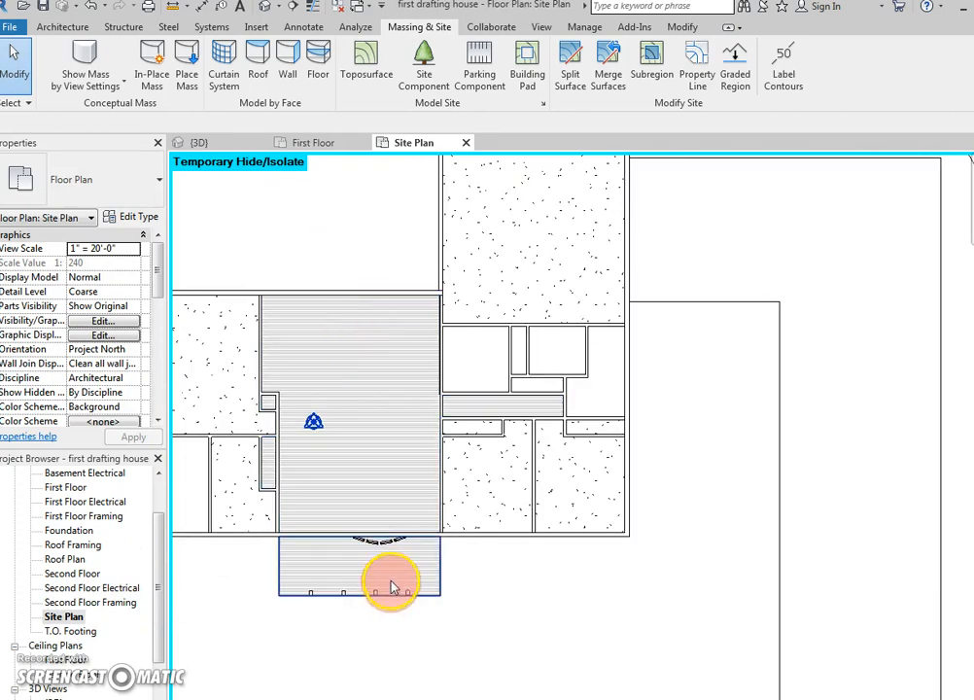
{"action": "left_click", "coordinate": [604, 604]}
{"action": "middle_click_drag", "start_coordinate": [589, 588], "coordinate": [559, 517]}
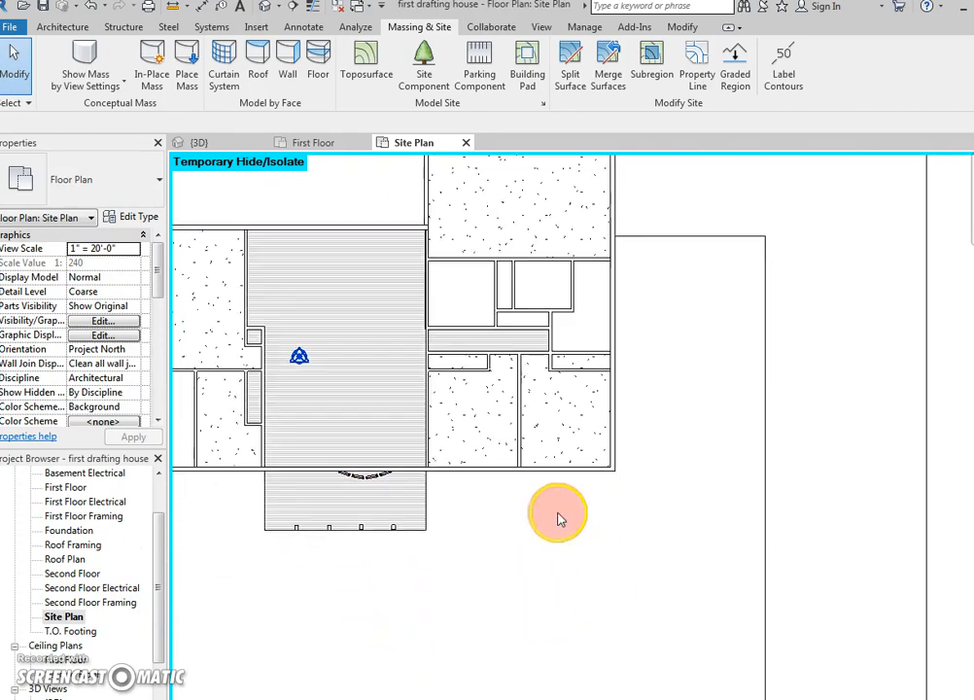
{"action": "left_click", "coordinate": [647, 75]}
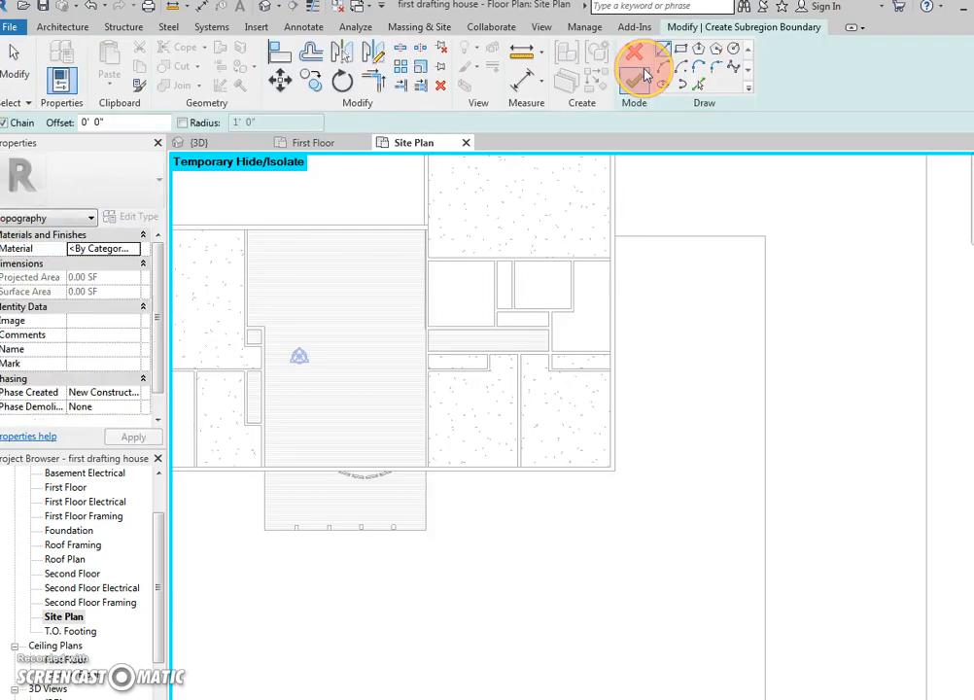
{"action": "left_click", "coordinate": [250, 423]}
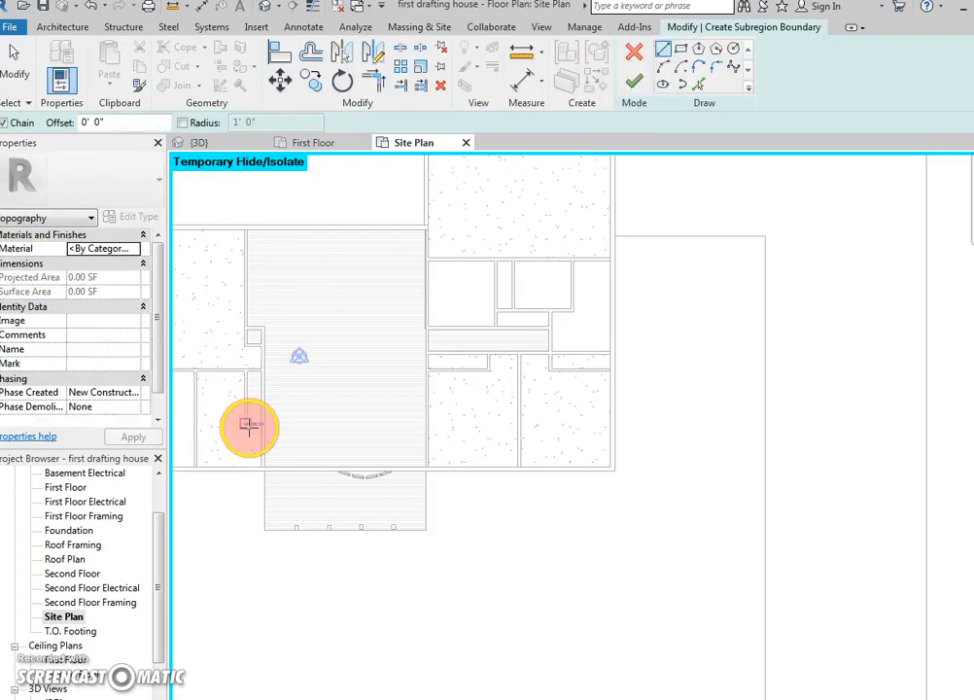
{"action": "left_click", "coordinate": [139, 251]}
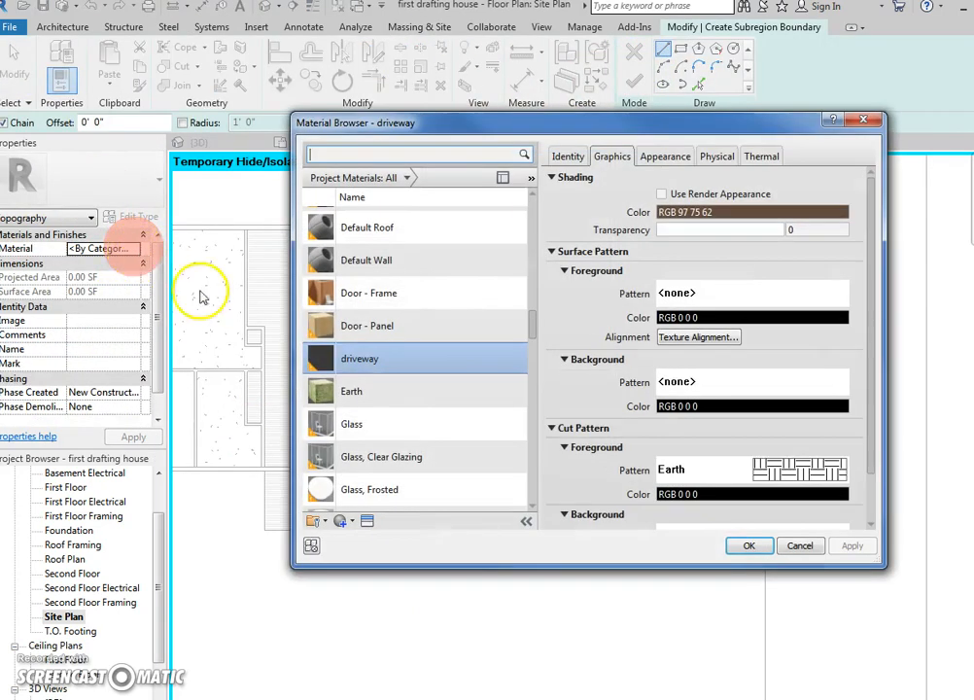
{"action": "double_click", "coordinate": [352, 358]}
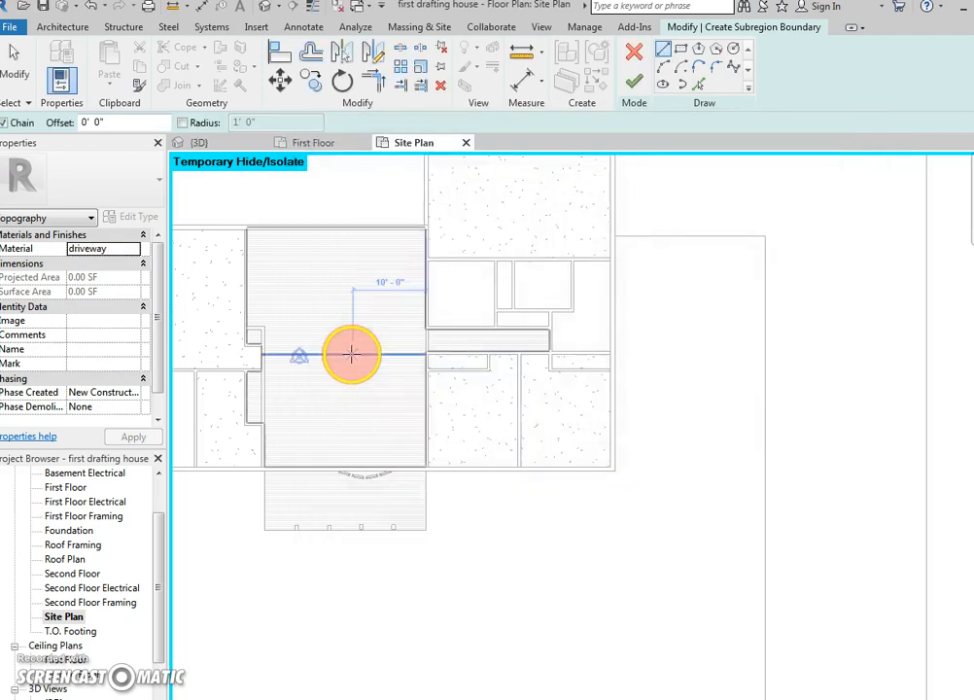
Sketch the walkway's outer boundary south from the porch's west end, east to the driveway, and 7' north along the driveway's edge.
{"action": "left_click", "coordinate": [667, 52]}
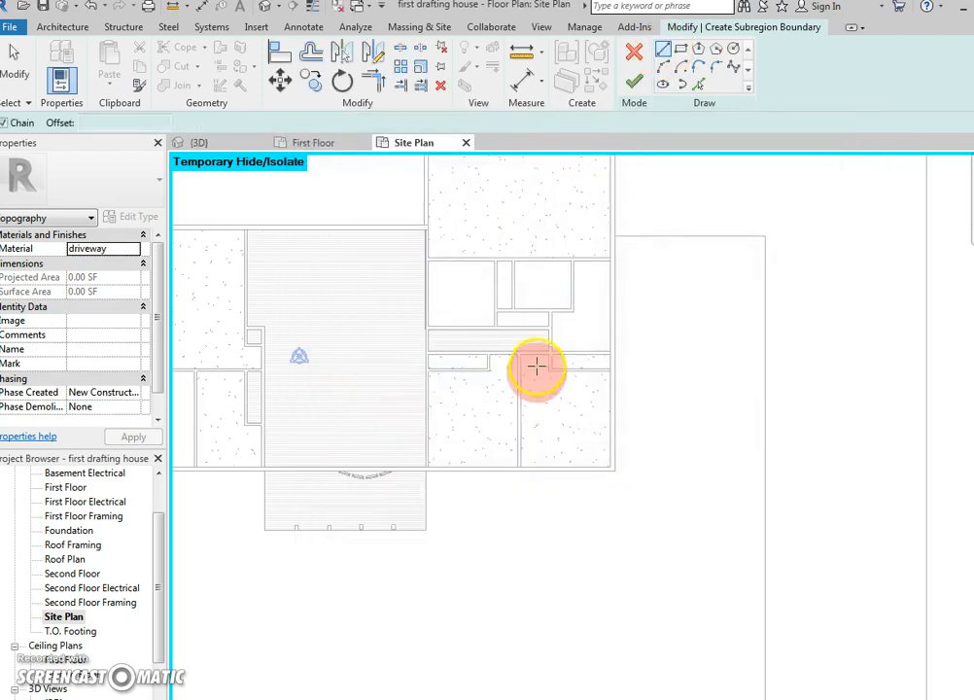
{"action": "left_click", "coordinate": [275, 531]}
{"action": "middle_click_drag", "start_coordinate": [275, 623], "coordinate": [286, 560]}
{"action": "left_click", "coordinate": [284, 585]}
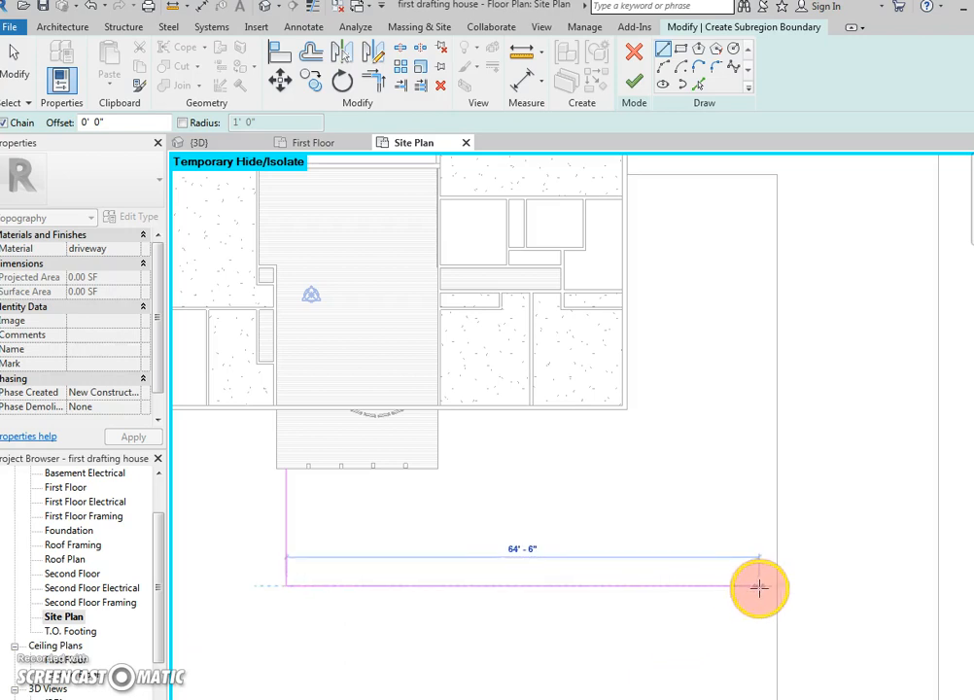
{"action": "left_click", "coordinate": [778, 584]}
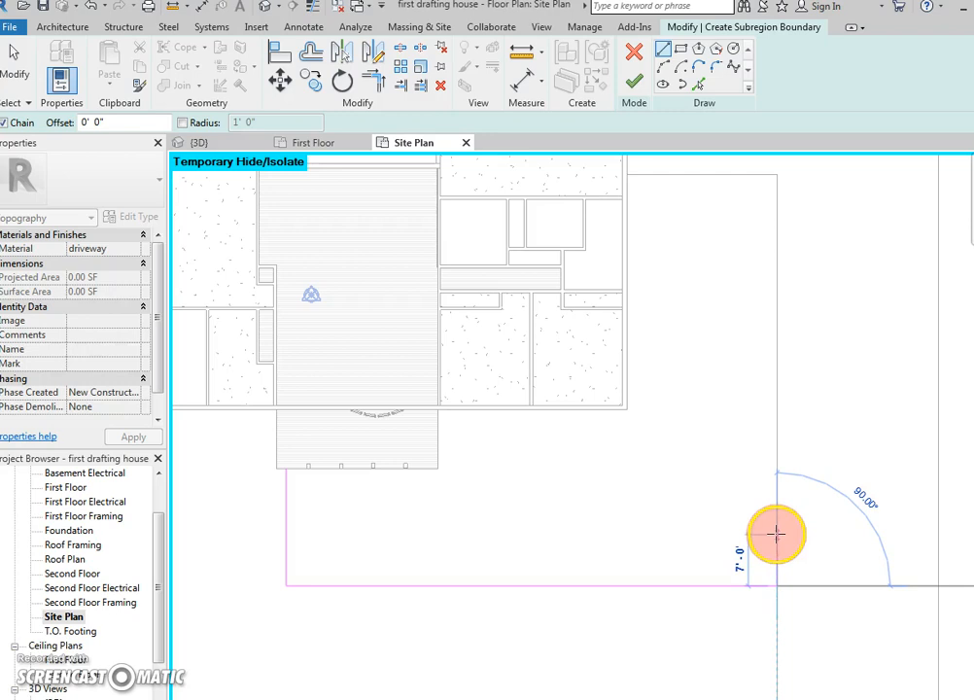
{"action": "left_click", "coordinate": [776, 533]}
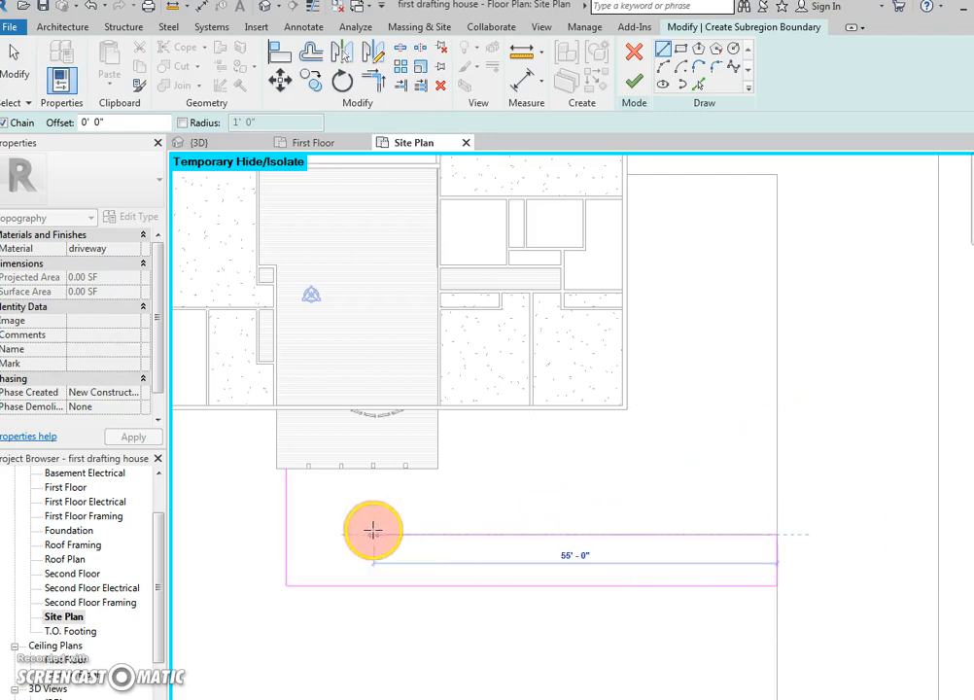
Run the walkway's inner edge about 57' 6" west, then north to the porch, close the boundary, and finish the subregion.
{"action": "left_click", "coordinate": [356, 533]}
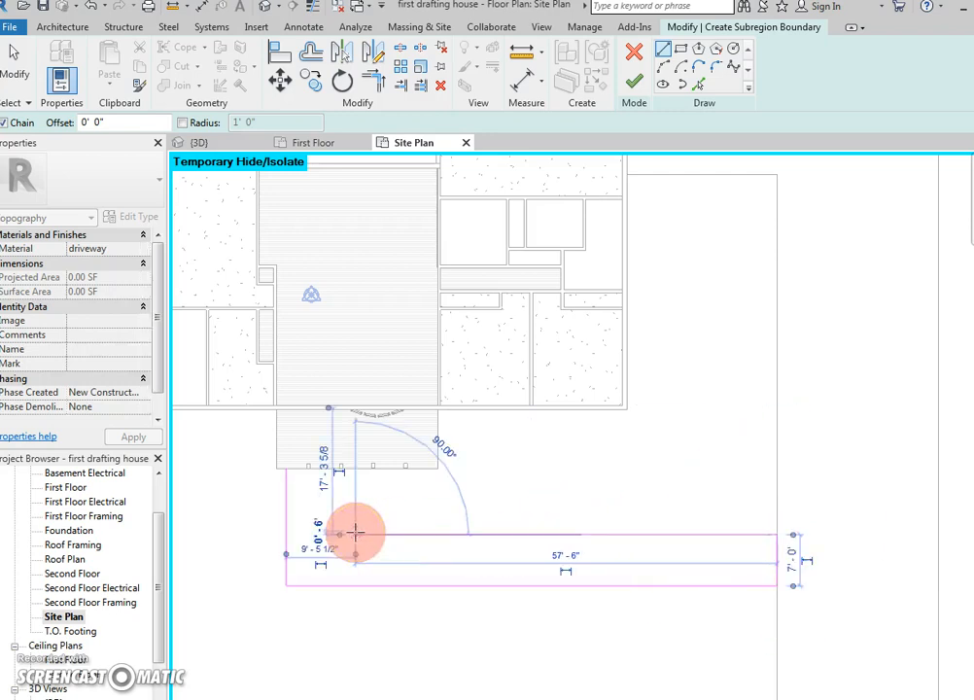
{"action": "left_click", "coordinate": [356, 494]}
{"action": "left_click", "coordinate": [289, 472]}
{"action": "key", "text": "Escape"}
{"action": "key", "text": "Escape"}
{"action": "middle_click_drag", "start_coordinate": [472, 551], "coordinate": [453, 529]}
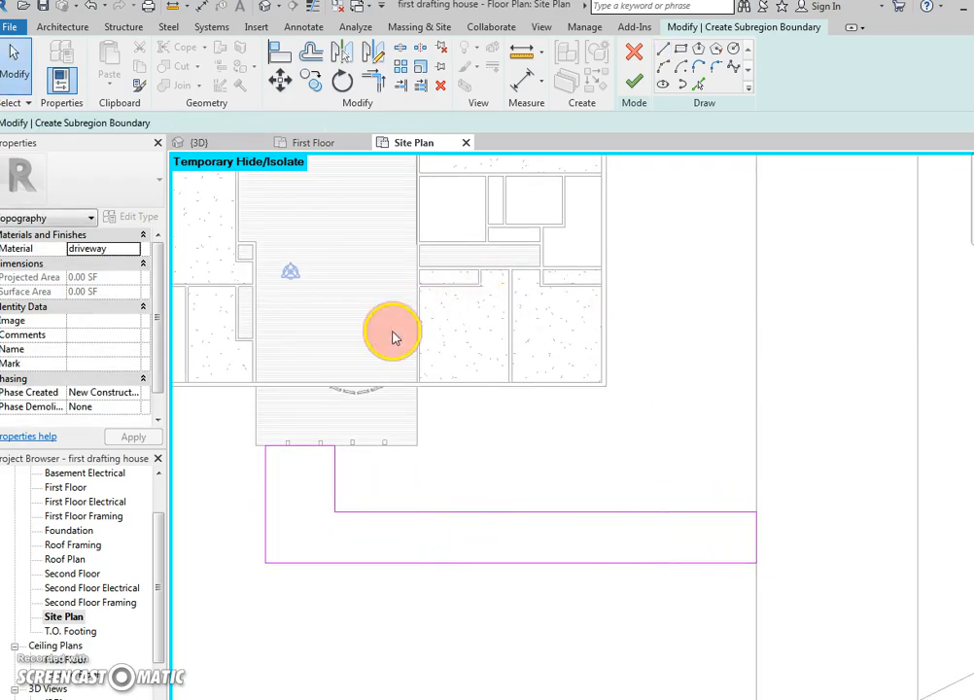
{"action": "left_click", "coordinate": [633, 97]}
Open the default 3D view and inspect the walkway where it meets the porch and the driveway.
{"action": "left_click", "coordinate": [561, 409]}
{"action": "left_click", "coordinate": [262, 8]}
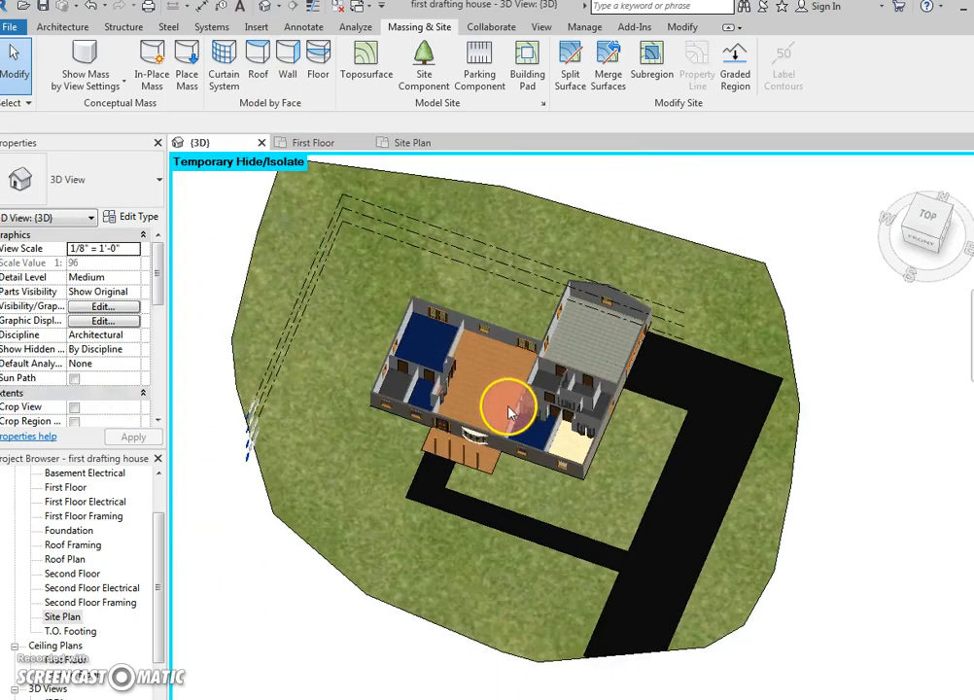
{"action": "middle_click_drag", "start_coordinate": [511, 413], "coordinate": [468, 367]}
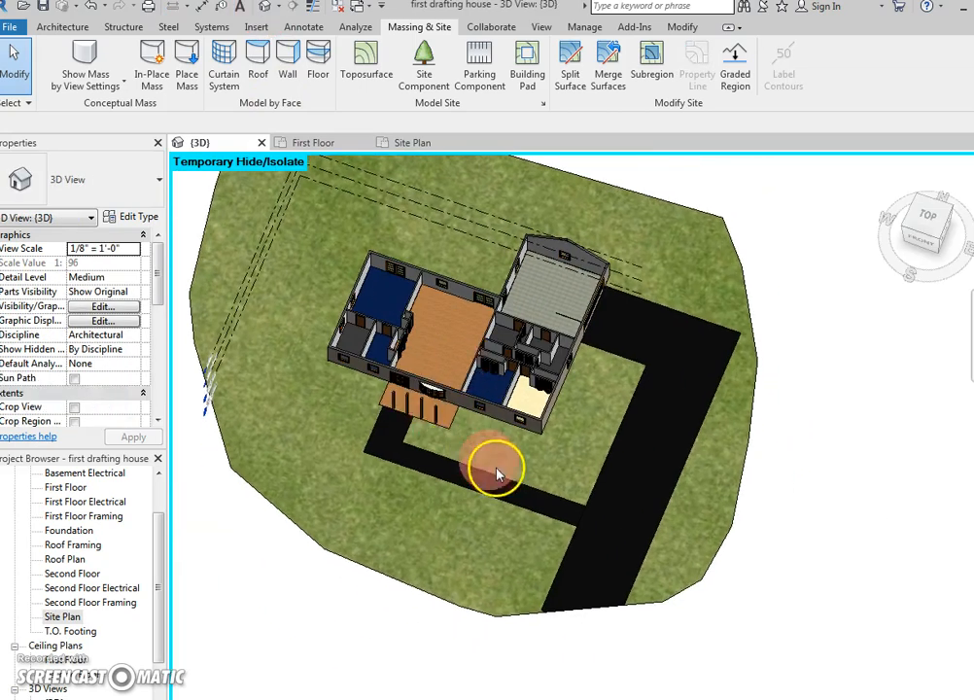
{"action": "middle_click_drag", "start_coordinate": [455, 458], "coordinate": [444, 481]}
{"action": "left_click", "coordinate": [429, 457]}
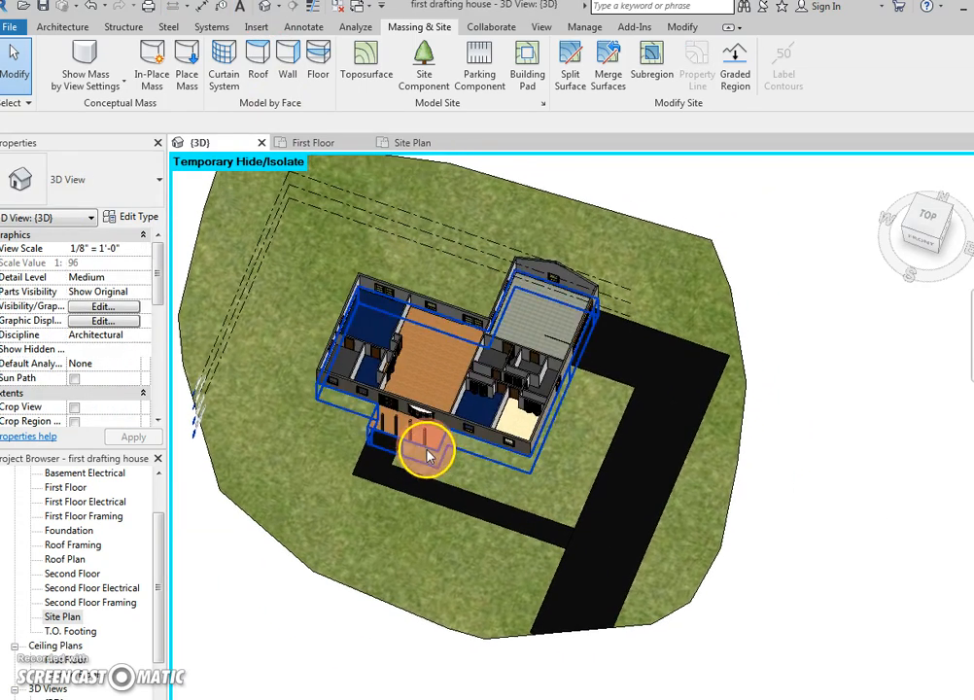
{"action": "left_click", "coordinate": [391, 400]}
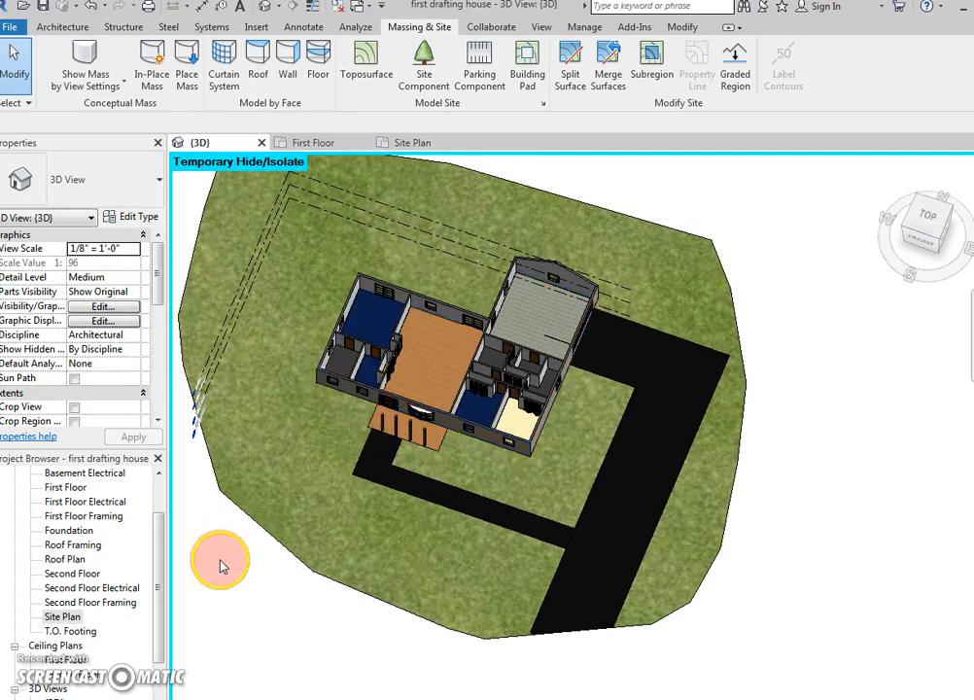
In the Site Plan view, place three Golden Chain - 18' trees as site components: southwest, south, and east of the house.
{"action": "double_click", "coordinate": [68, 618]}
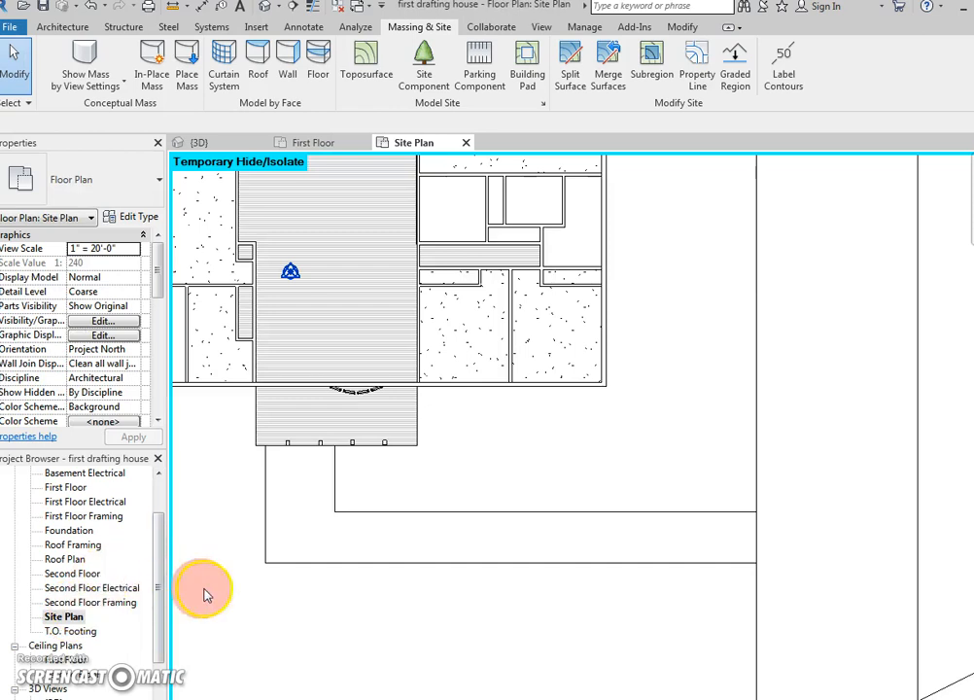
{"action": "scroll", "coordinate": [218, 589], "scroll_direction": "down", "scroll_amount": 3}
{"action": "scroll", "coordinate": [305, 570], "scroll_direction": "up", "scroll_amount": 1}
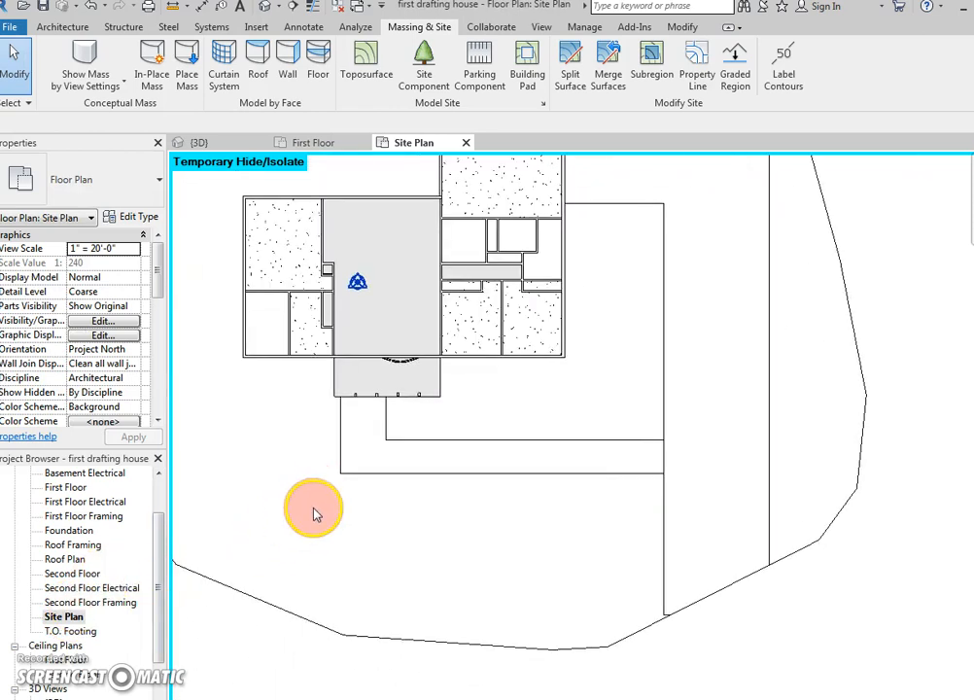
{"action": "left_click", "coordinate": [132, 179]}
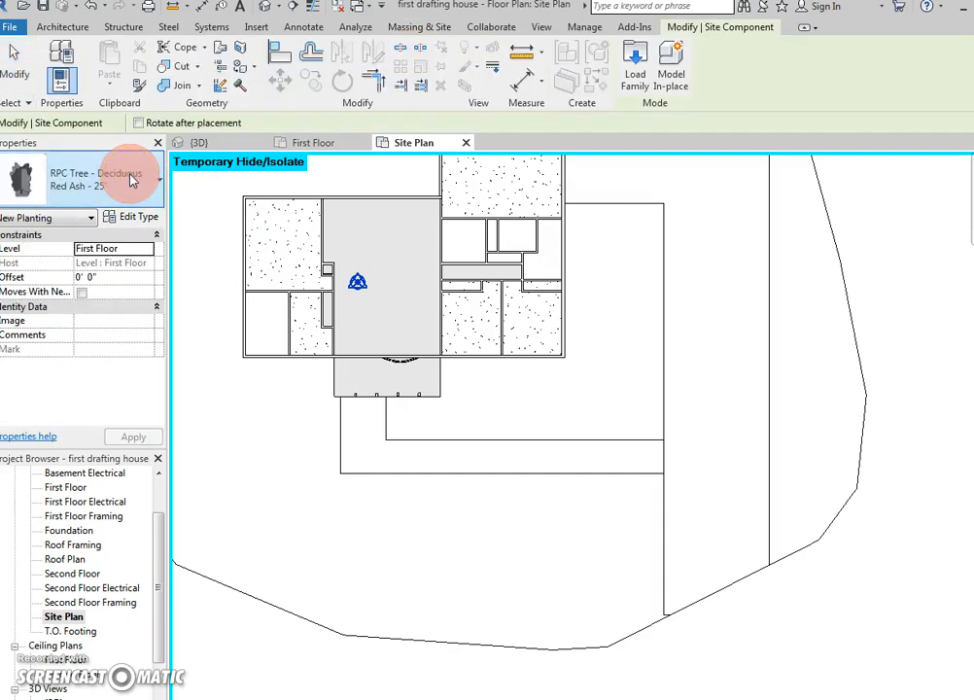
{"action": "left_click", "coordinate": [131, 174]}
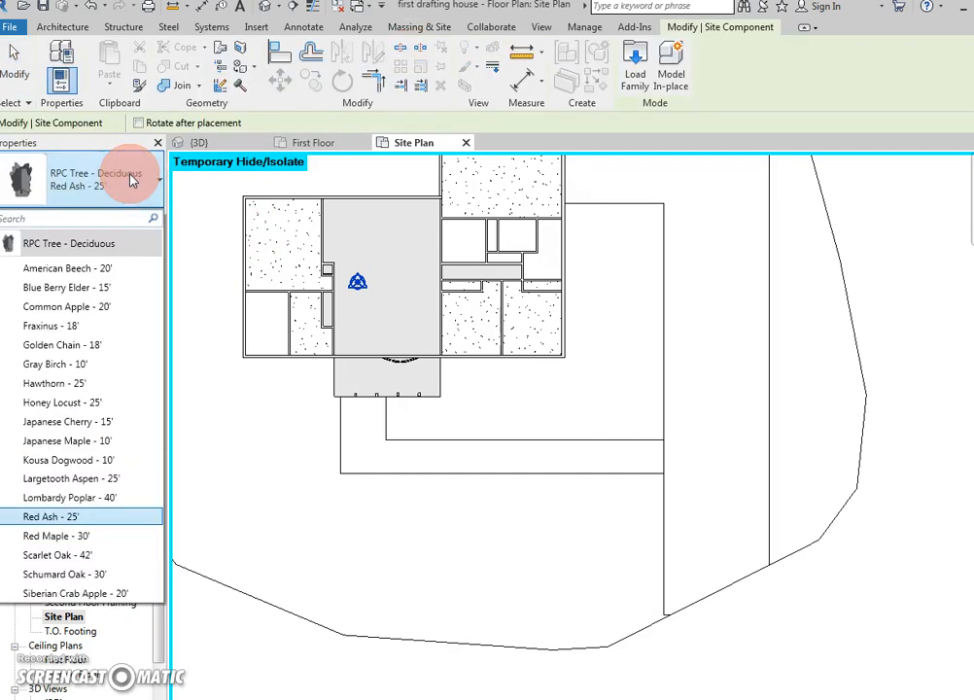
{"action": "left_click", "coordinate": [104, 344]}
{"action": "left_click", "coordinate": [245, 490]}
{"action": "left_click", "coordinate": [619, 337]}
{"action": "left_click", "coordinate": [193, 292]}
Place three Honey Locust - 25' trees: one west, one north, and one northeast of the house, then end the command.
{"action": "left_click", "coordinate": [112, 187]}
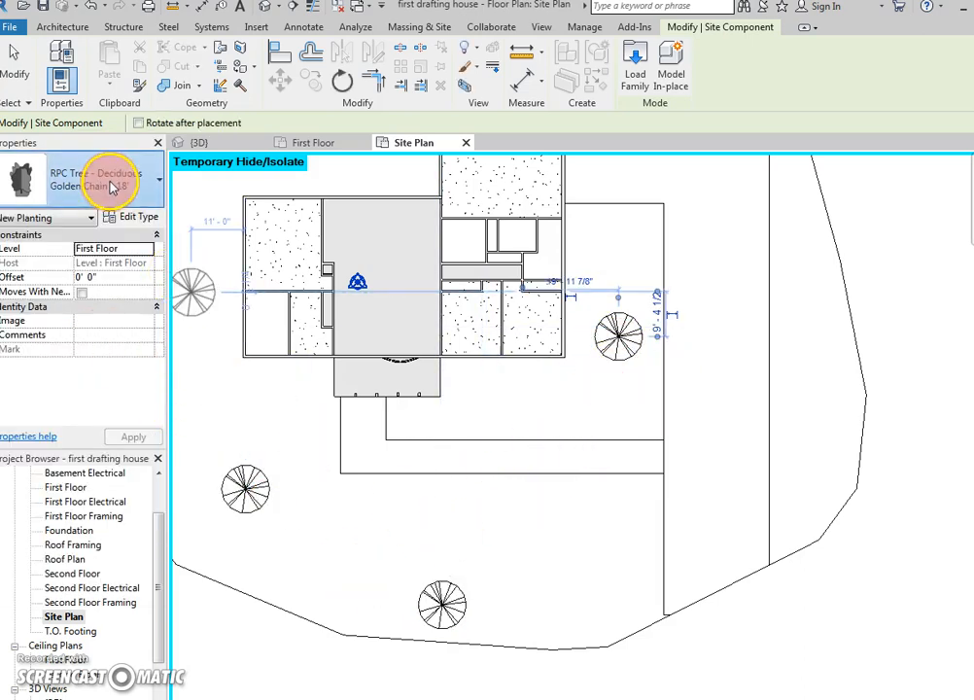
{"action": "left_click", "coordinate": [97, 405]}
{"action": "middle_click_drag", "start_coordinate": [223, 441], "coordinate": [337, 682]}
{"action": "left_click", "coordinate": [254, 439]}
{"action": "left_click", "coordinate": [455, 288]}
{"action": "left_click", "coordinate": [710, 246]}
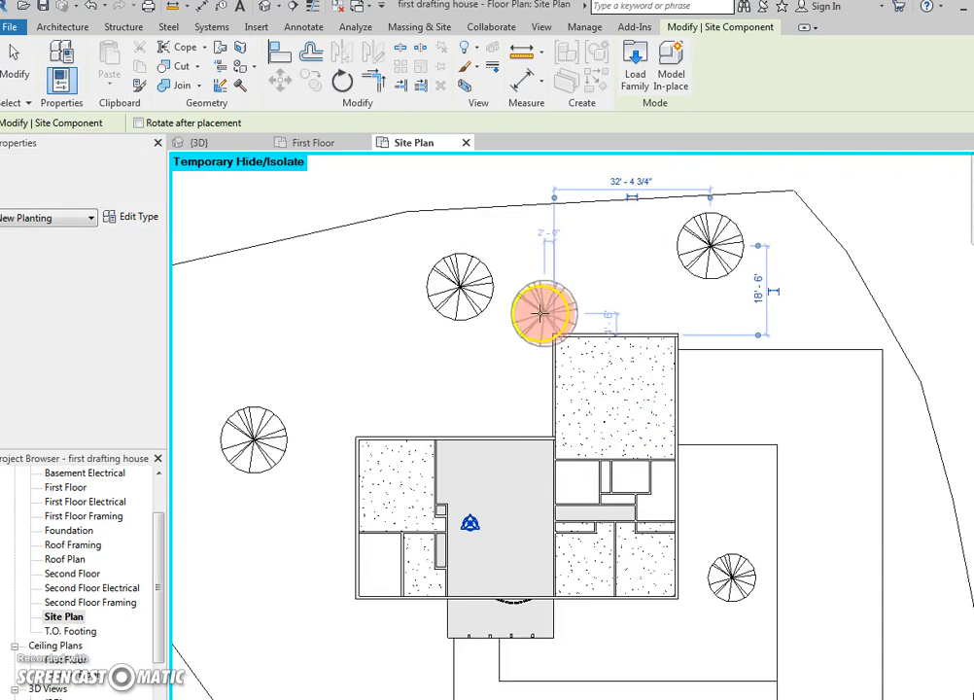
{"action": "key", "text": "Escape"}
Move the large tree north of the house west to the northwest part of the lot.
{"action": "mouse_move", "coordinate": [425, 304]}
{"action": "middle_mouse_down"}
{"action": "mouse_move", "coordinate": [456, 246]}
{"action": "mouse_move", "coordinate": [407, 291]}
{"action": "middle_mouse_up"}
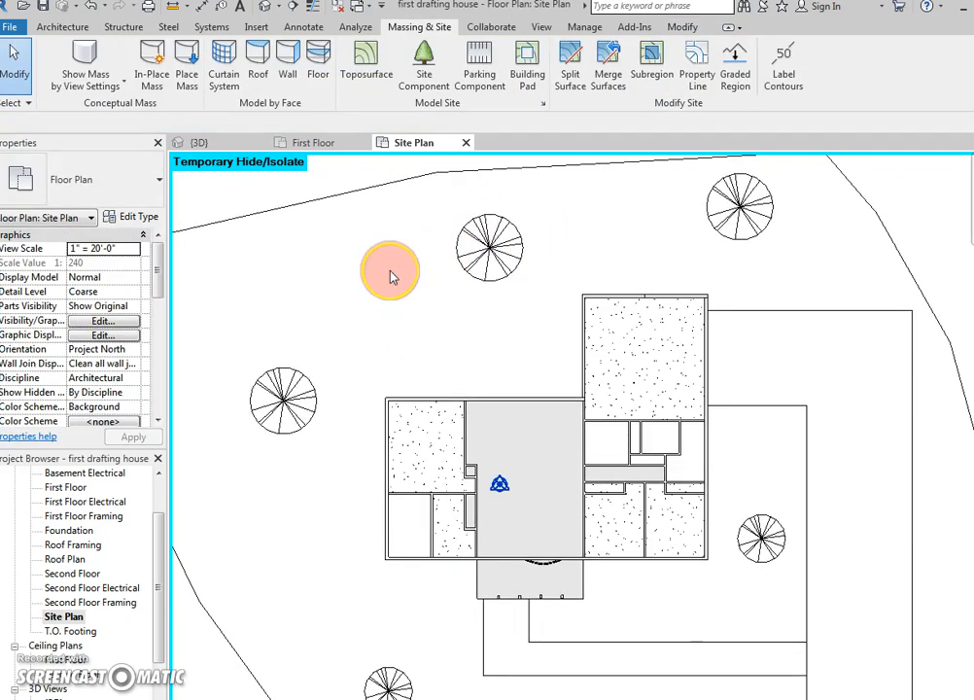
{"action": "scroll", "coordinate": [391, 277], "scroll_direction": "down", "scroll_amount": 2}
{"action": "left_click_drag", "start_coordinate": [440, 269], "coordinate": [308, 282]}
{"action": "left_click", "coordinate": [327, 281]}
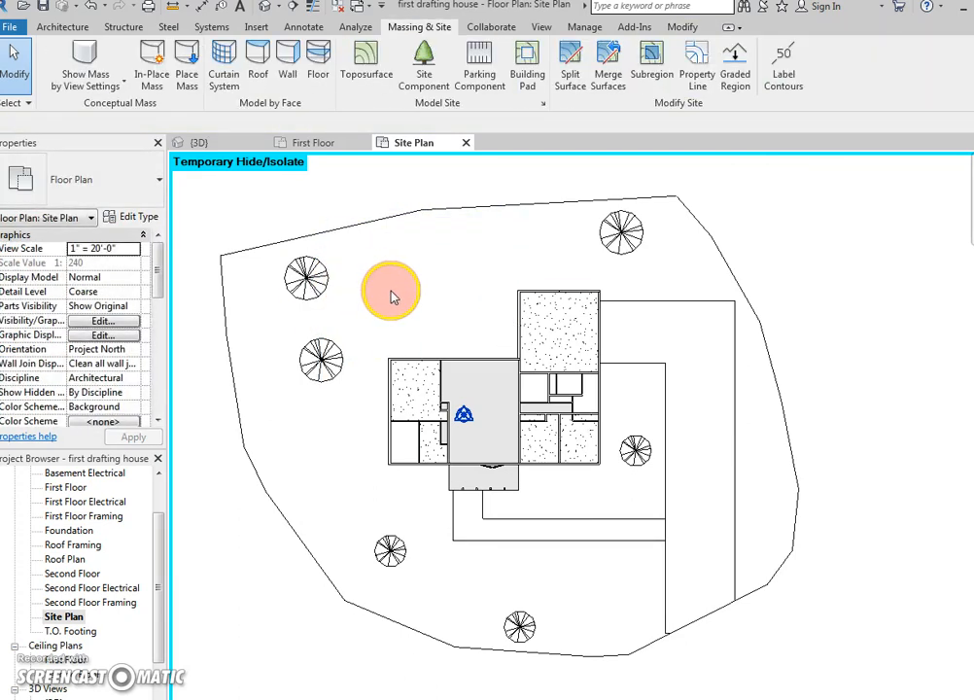
{"action": "middle_click_drag", "start_coordinate": [392, 298], "coordinate": [394, 317]}
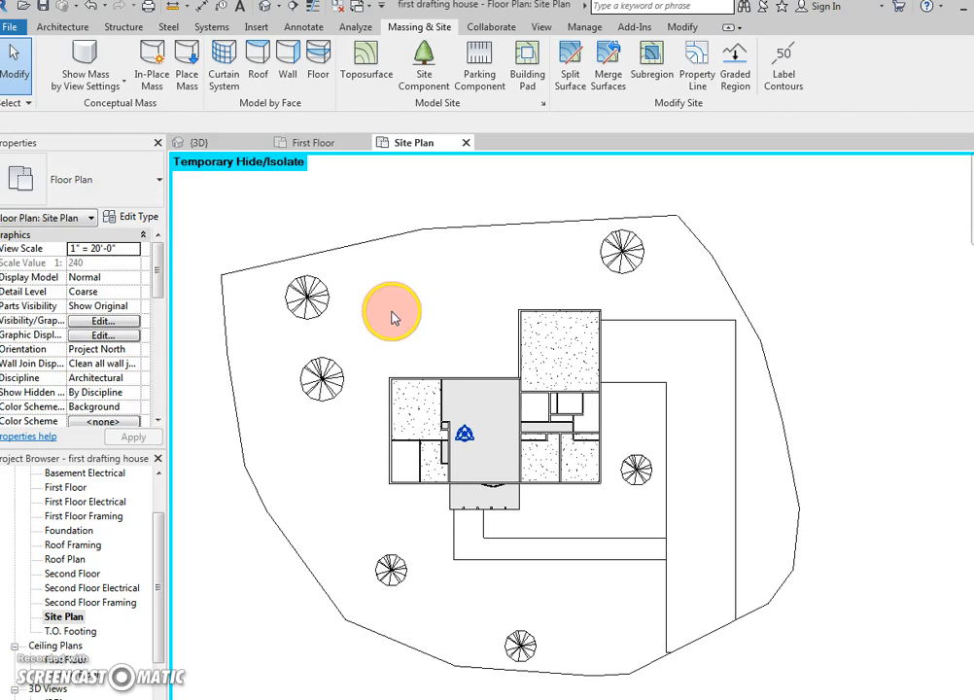
Edit the toposurface by moving its two northern boundary points outward to enlarge the backyard, and finish the surface.
{"action": "left_click", "coordinate": [494, 230]}
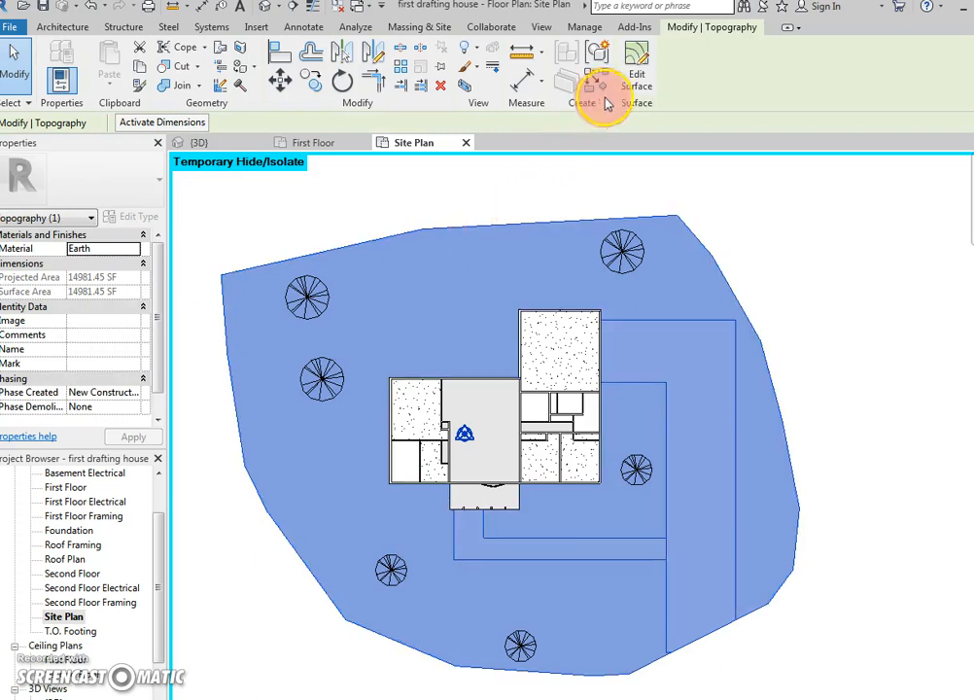
{"action": "left_click", "coordinate": [635, 59]}
{"action": "left_click", "coordinate": [423, 232]}
{"action": "left_click_drag", "start_coordinate": [372, 196], "coordinate": [334, 179]}
{"action": "middle_click_drag", "start_coordinate": [439, 287], "coordinate": [419, 351]}
{"action": "left_click_drag", "start_coordinate": [529, 297], "coordinate": [569, 187]}
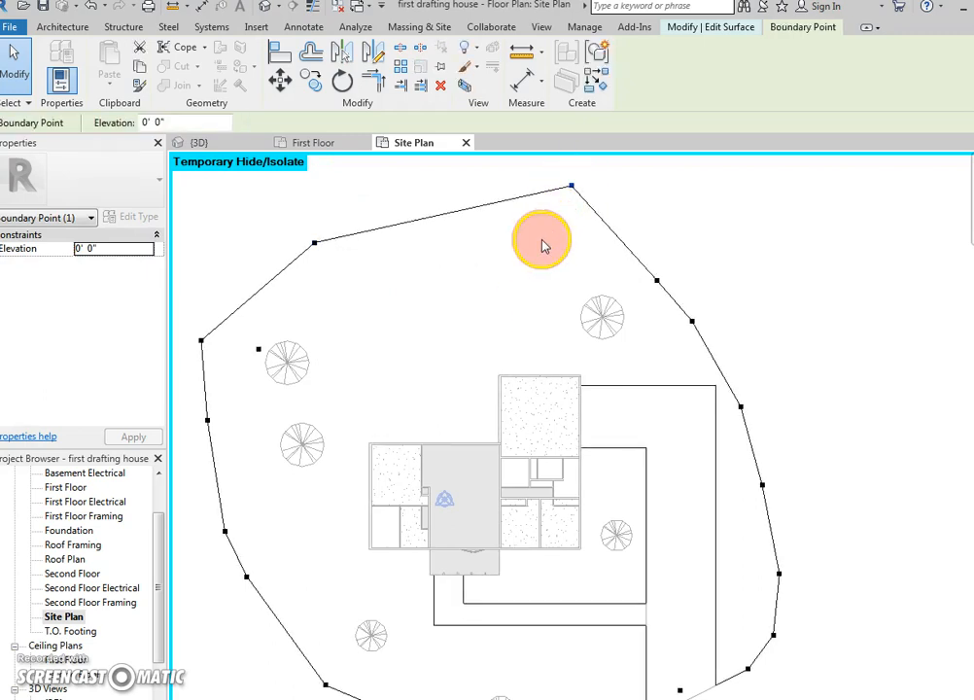
{"action": "left_click", "coordinate": [533, 280]}
{"action": "left_click", "coordinate": [633, 81]}
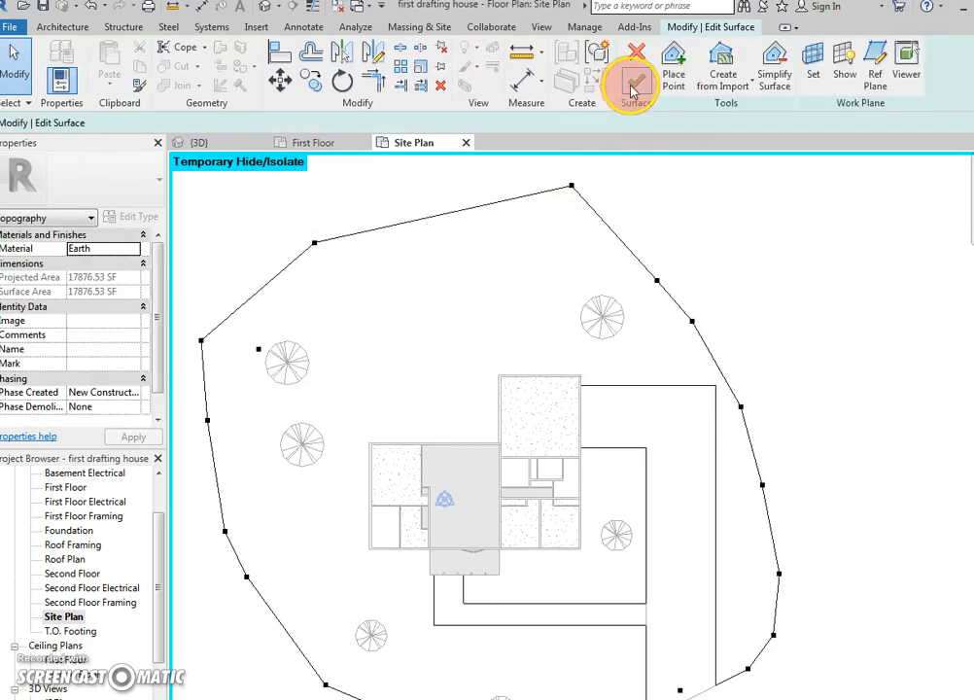
Start a Subregion and sketch an ellipse behind the house with half-axes of about 30' 8" and 14'.
{"action": "middle_click_drag", "start_coordinate": [423, 345], "coordinate": [421, 342]}
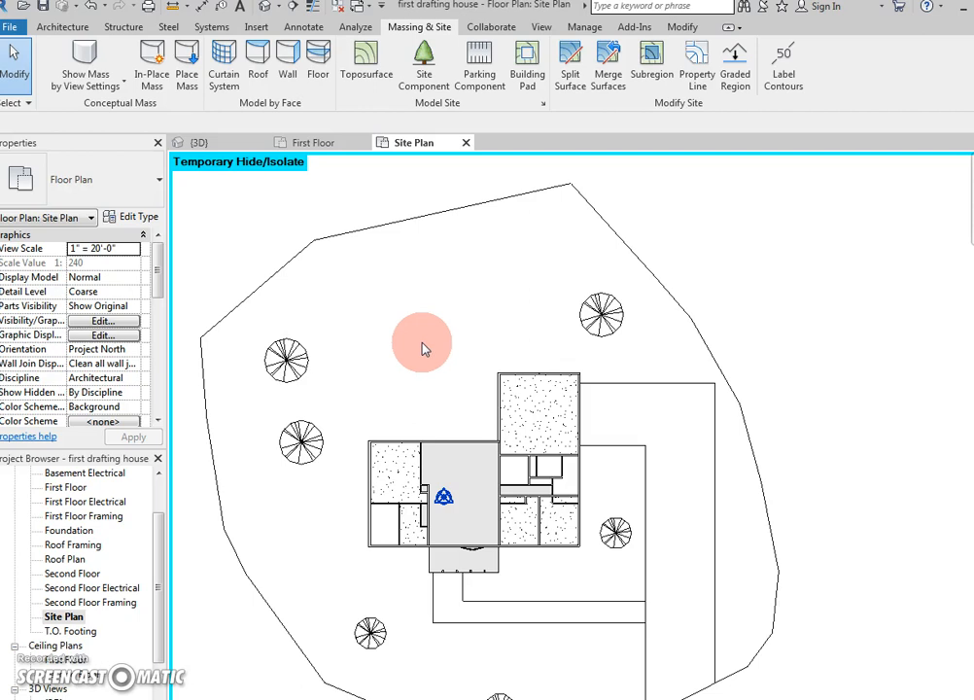
{"action": "middle_click_drag", "start_coordinate": [396, 344], "coordinate": [380, 358]}
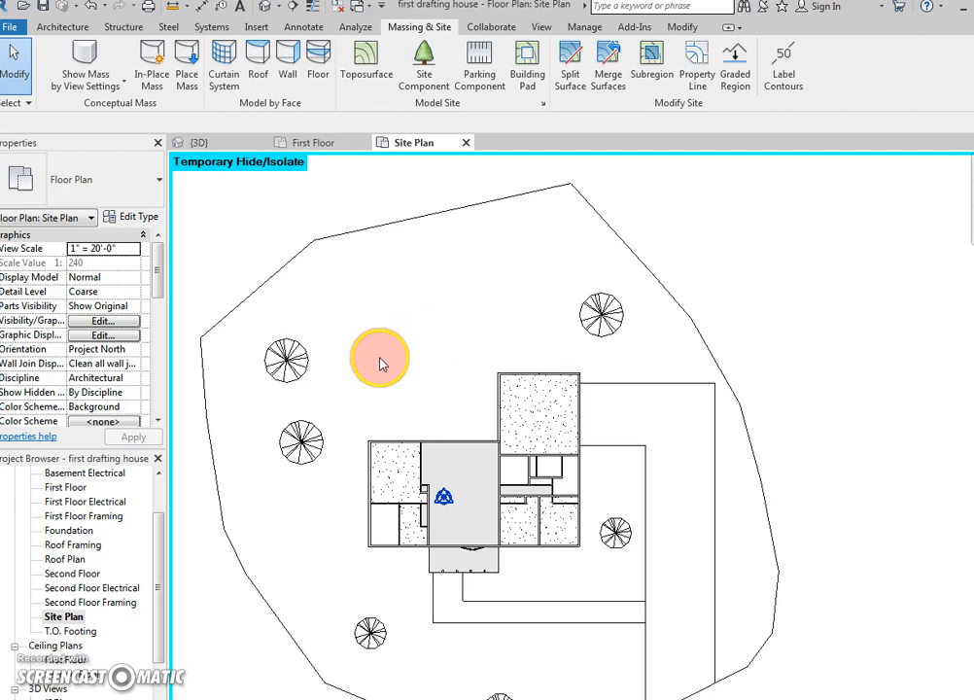
{"action": "left_click", "coordinate": [651, 64]}
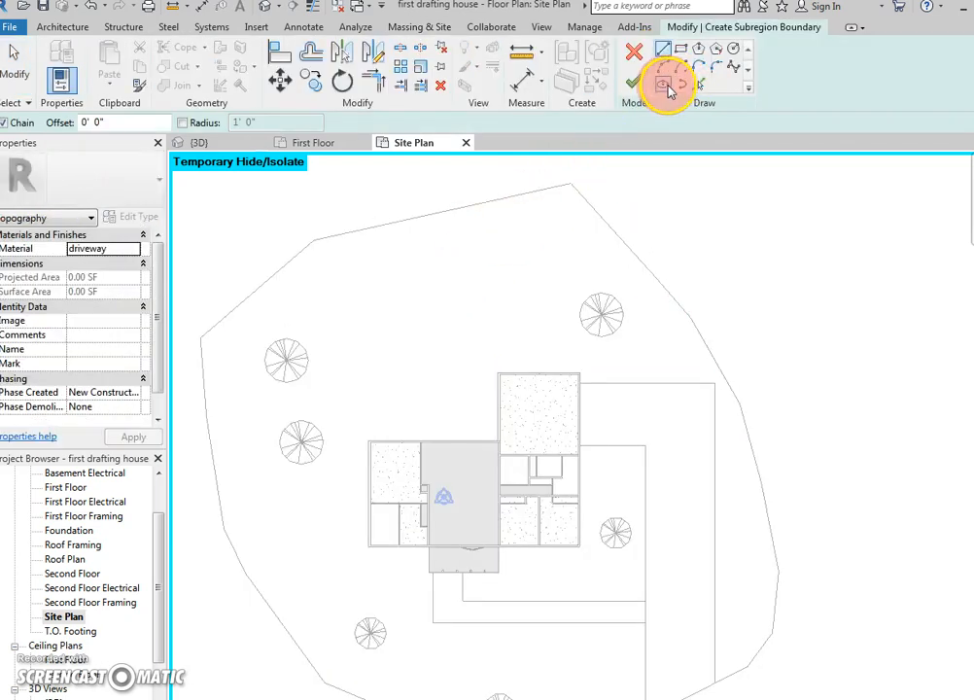
{"action": "left_click", "coordinate": [667, 87]}
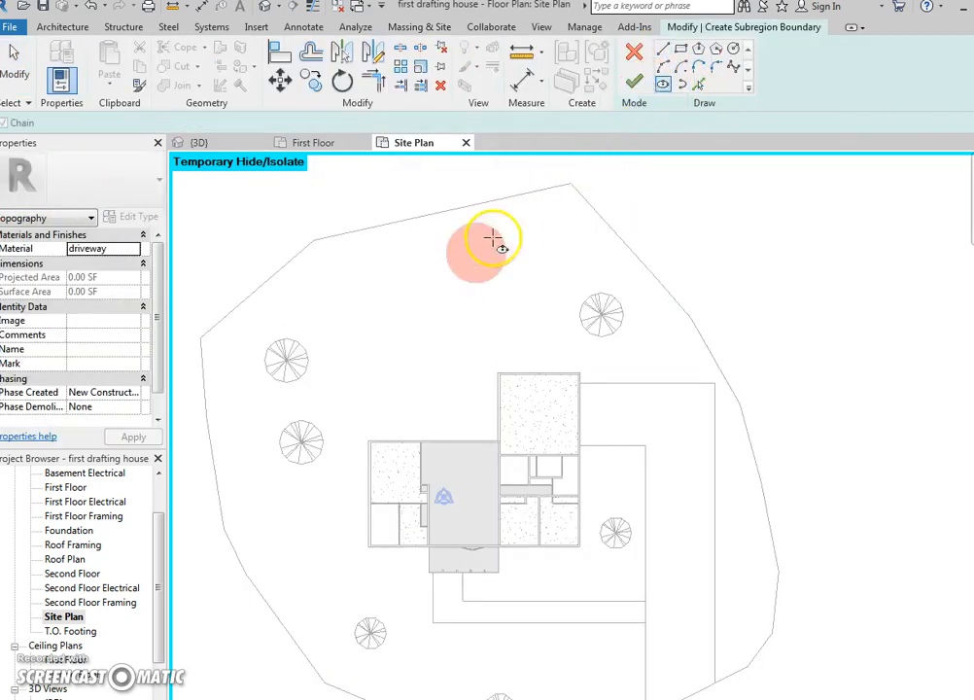
{"action": "left_click", "coordinate": [404, 322]}
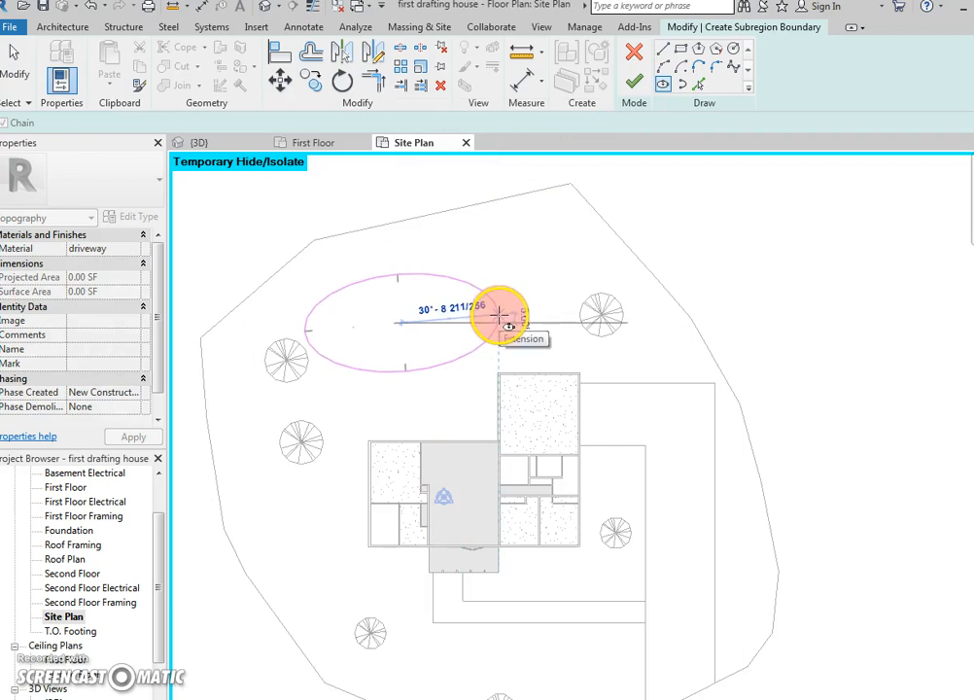
{"action": "left_click", "coordinate": [499, 315]}
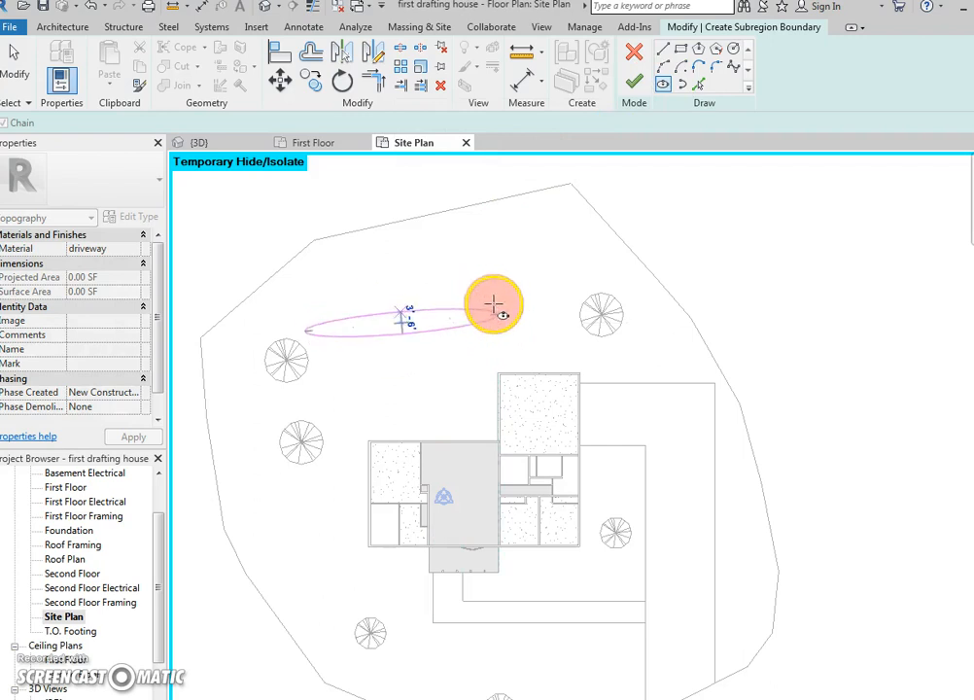
{"action": "left_click", "coordinate": [468, 367]}
{"action": "key", "text": "Escape"}
{"action": "key", "text": "Escape"}
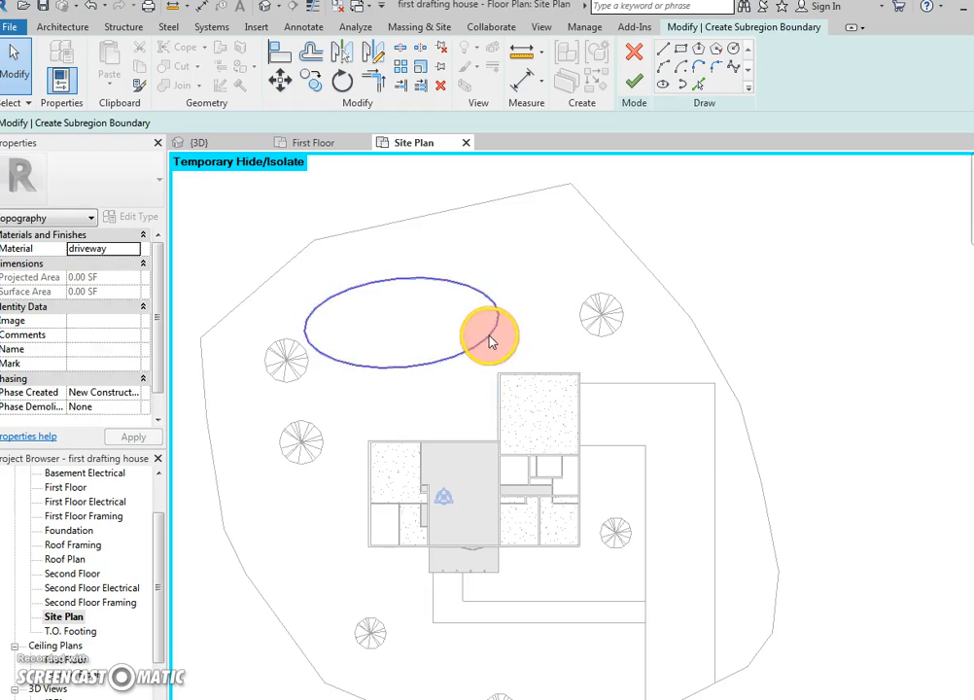
{"action": "left_click", "coordinate": [490, 342]}
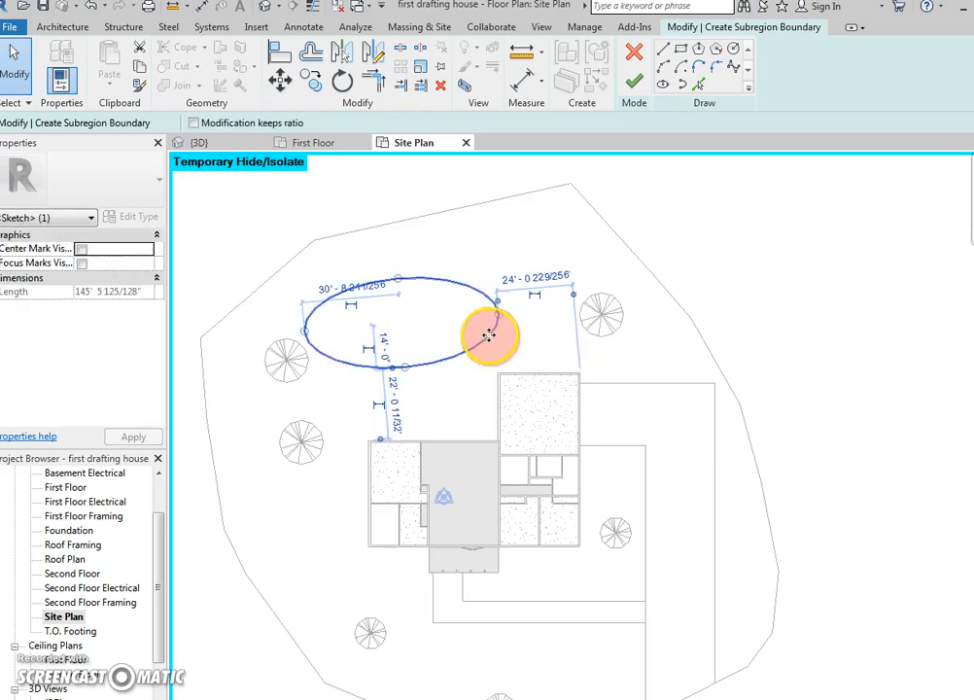
{"action": "left_click", "coordinate": [409, 352]}
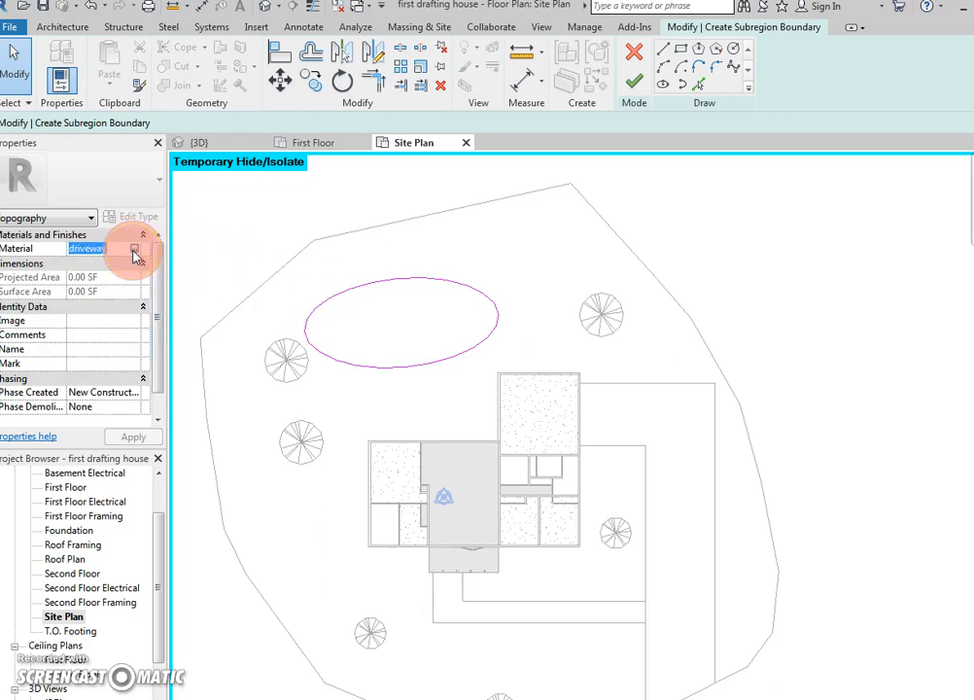
Duplicate the driveway material for the elliptical subregion and name the copy water.
{"action": "left_click", "coordinate": [135, 250]}
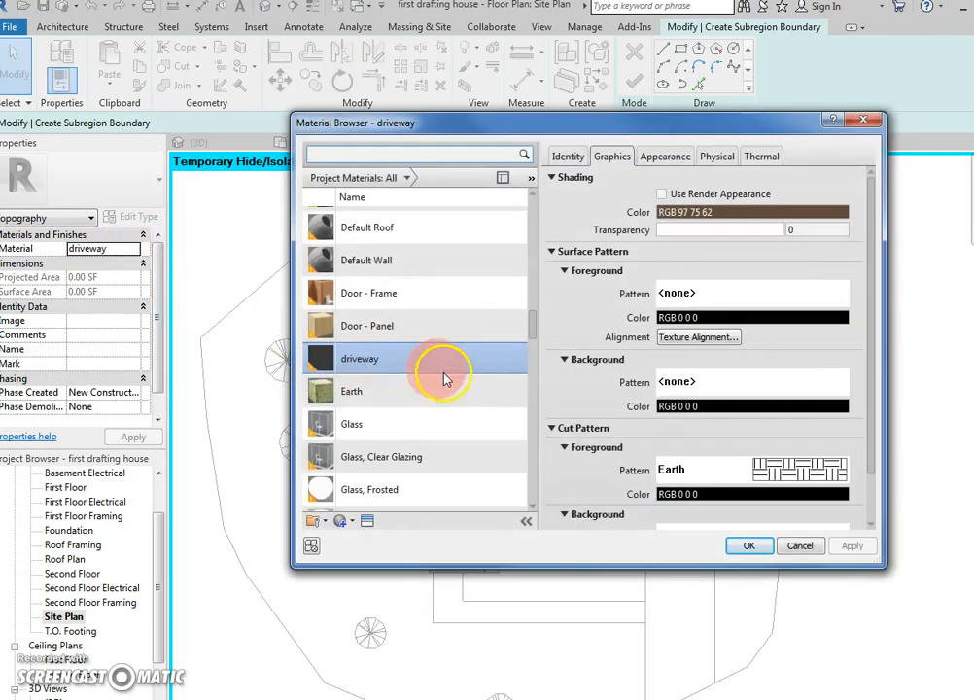
{"action": "scroll", "coordinate": [474, 326], "scroll_direction": "down", "scroll_amount": 3}
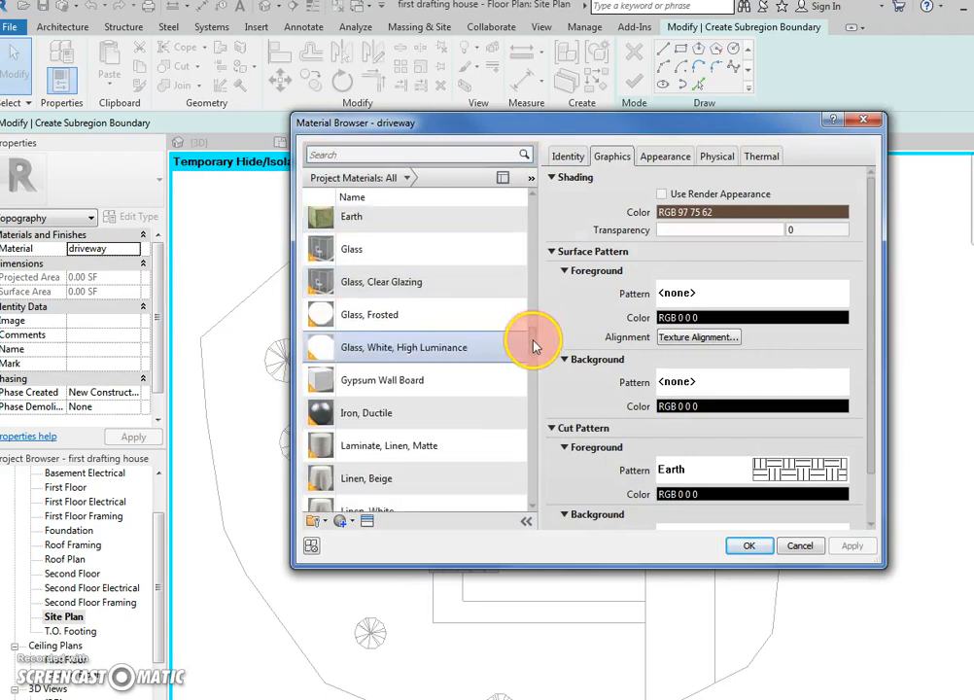
{"action": "scroll", "coordinate": [532, 344], "scroll_direction": "down", "scroll_amount": 1}
{"action": "scroll", "coordinate": [533, 335], "scroll_direction": "up", "scroll_amount": 3}
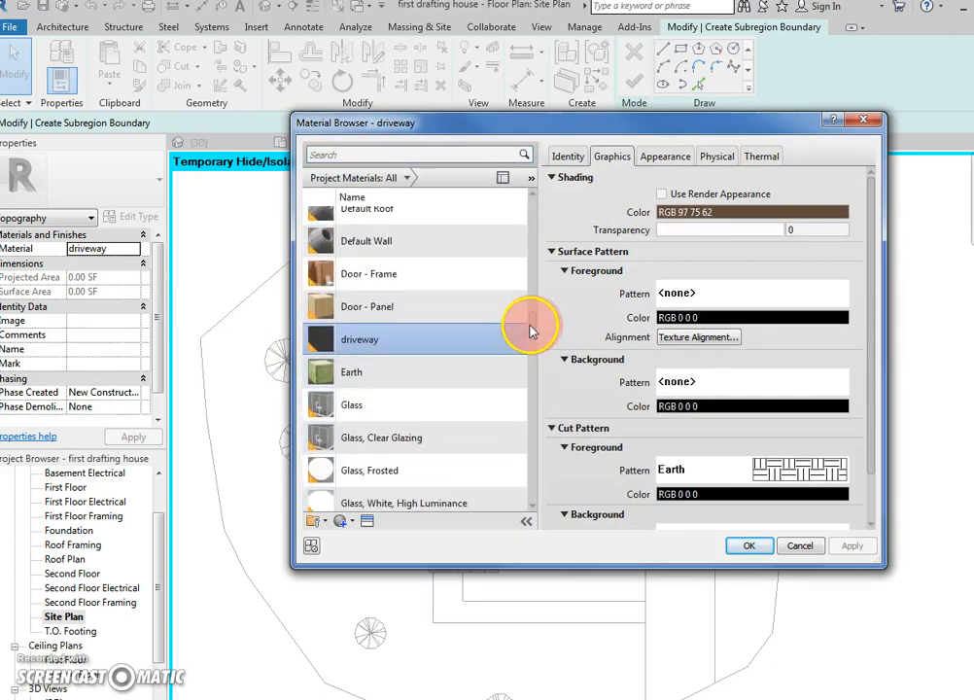
{"action": "scroll", "coordinate": [359, 486], "scroll_direction": "down", "scroll_amount": 1}
{"action": "left_click", "coordinate": [343, 520]}
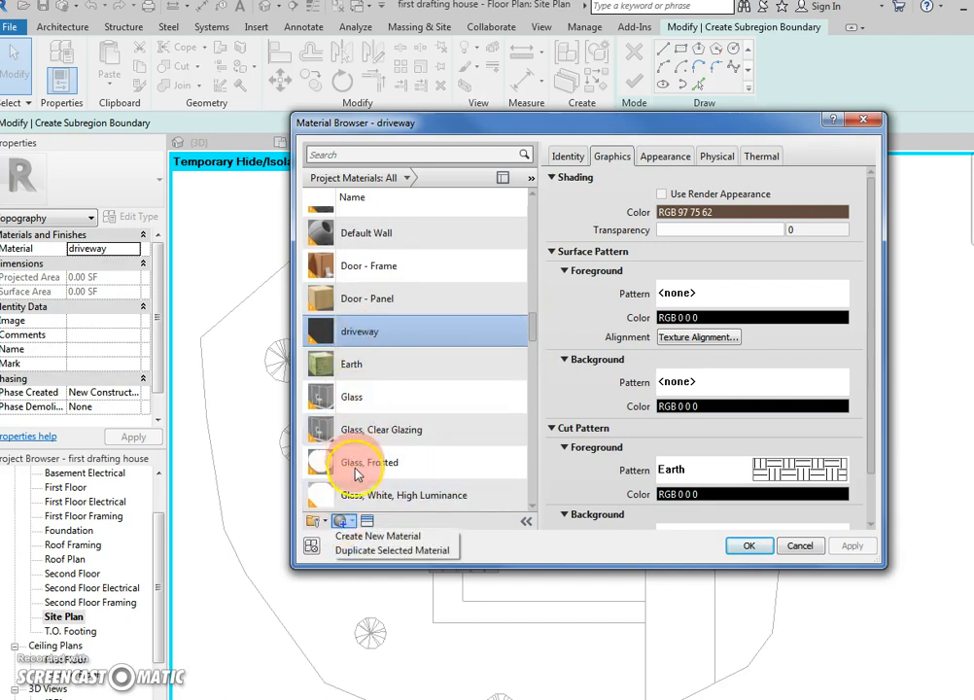
{"action": "left_click", "coordinate": [354, 551]}
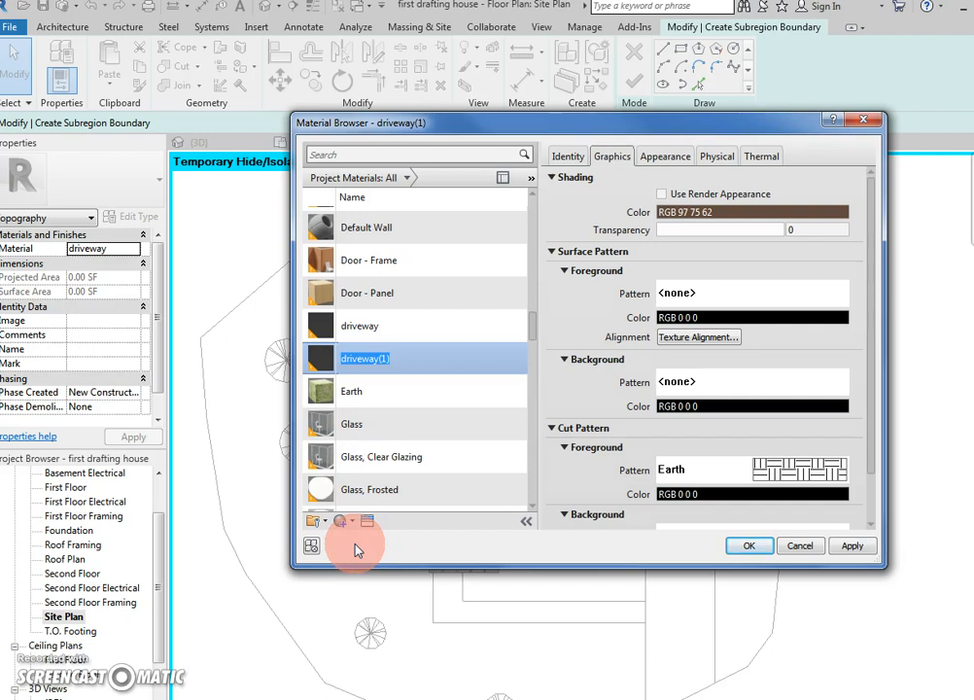
{"action": "type", "text": "water"}
{"action": "key", "text": "Return"}
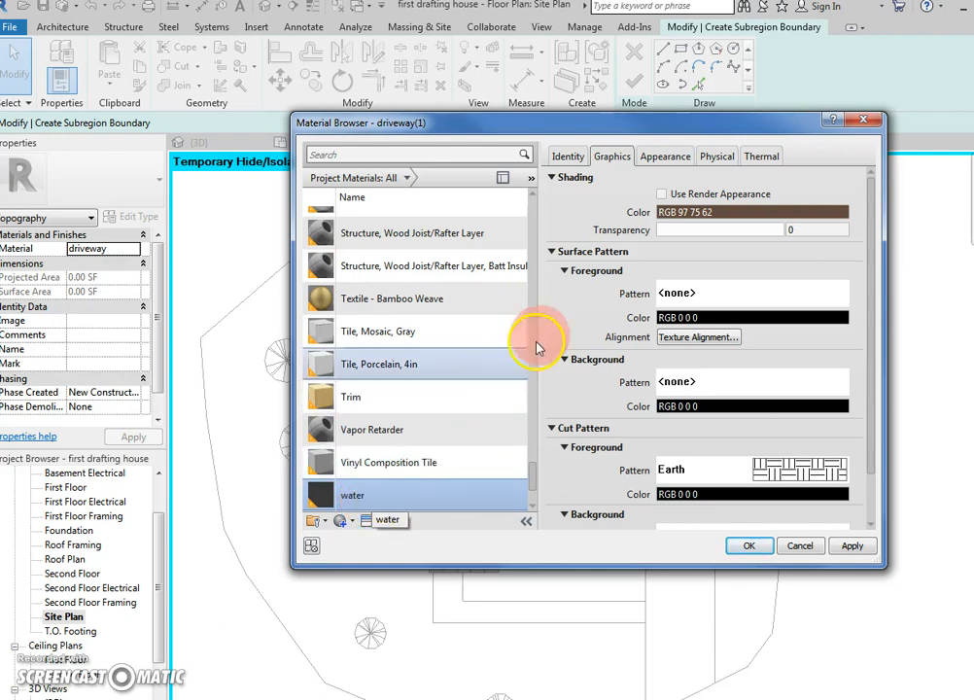
Replace the water material's appearance with the Tropical Blue asset from the Liquid library and raise its wave height to 4.63.
{"action": "left_click", "coordinate": [651, 157]}
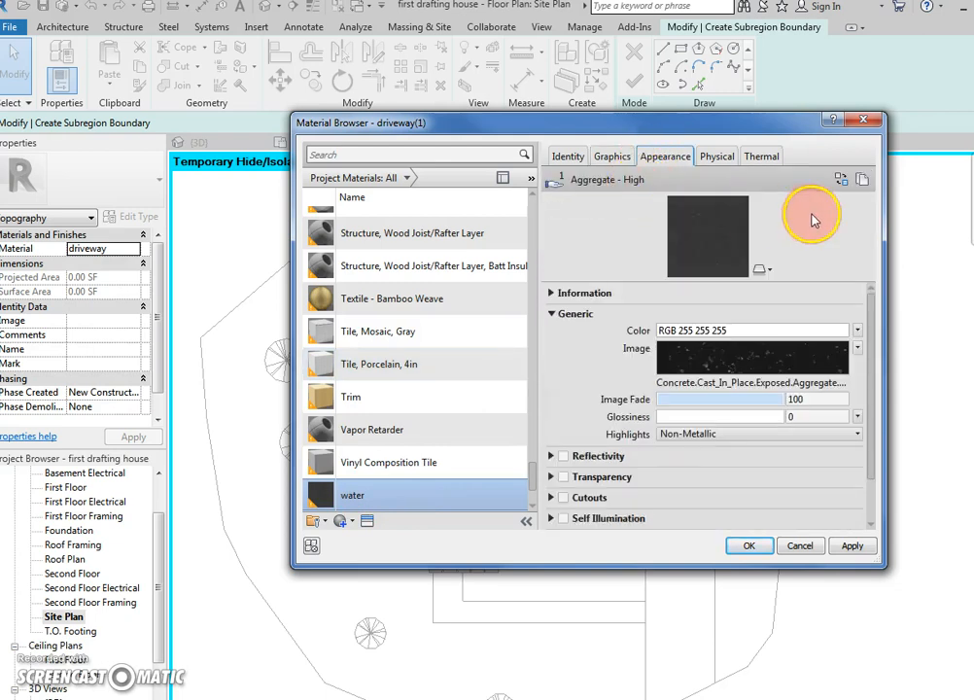
{"action": "left_click", "coordinate": [841, 178]}
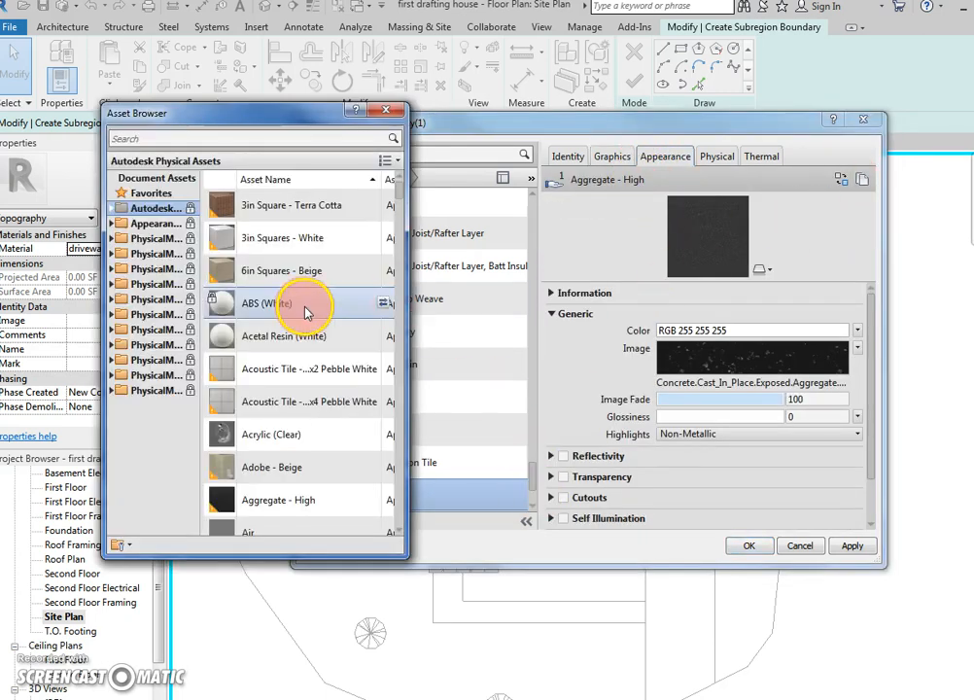
{"action": "left_click", "coordinate": [110, 224]}
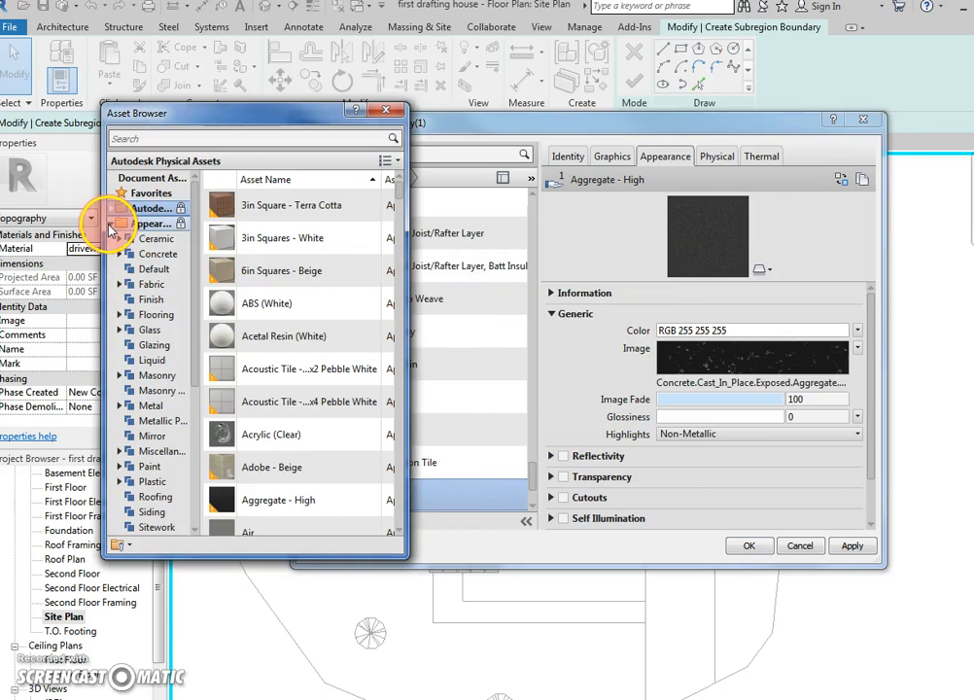
{"action": "left_click", "coordinate": [147, 361]}
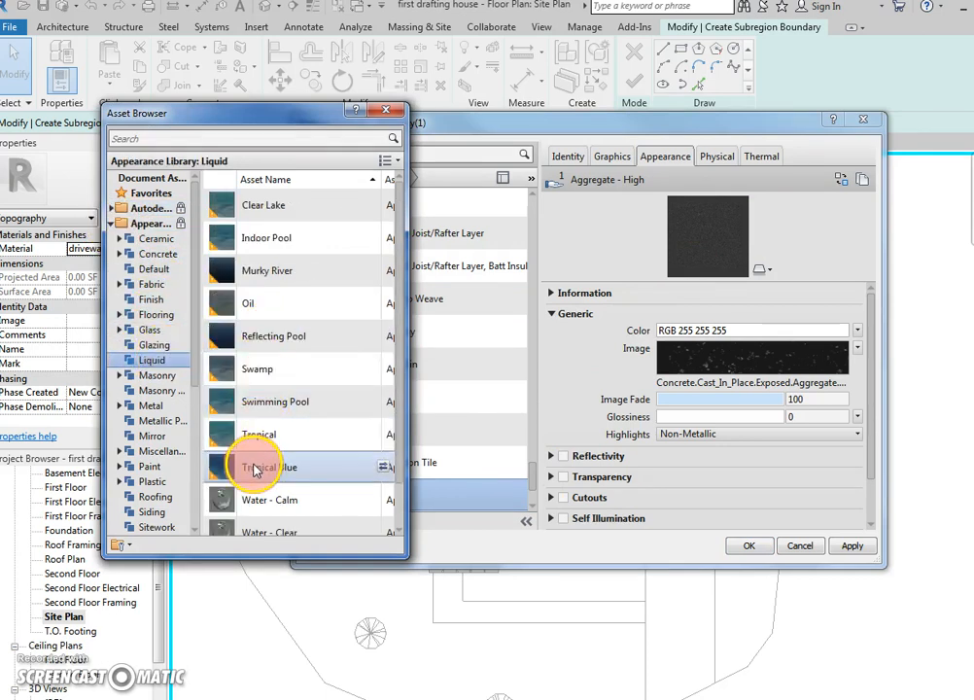
{"action": "double_click", "coordinate": [246, 468]}
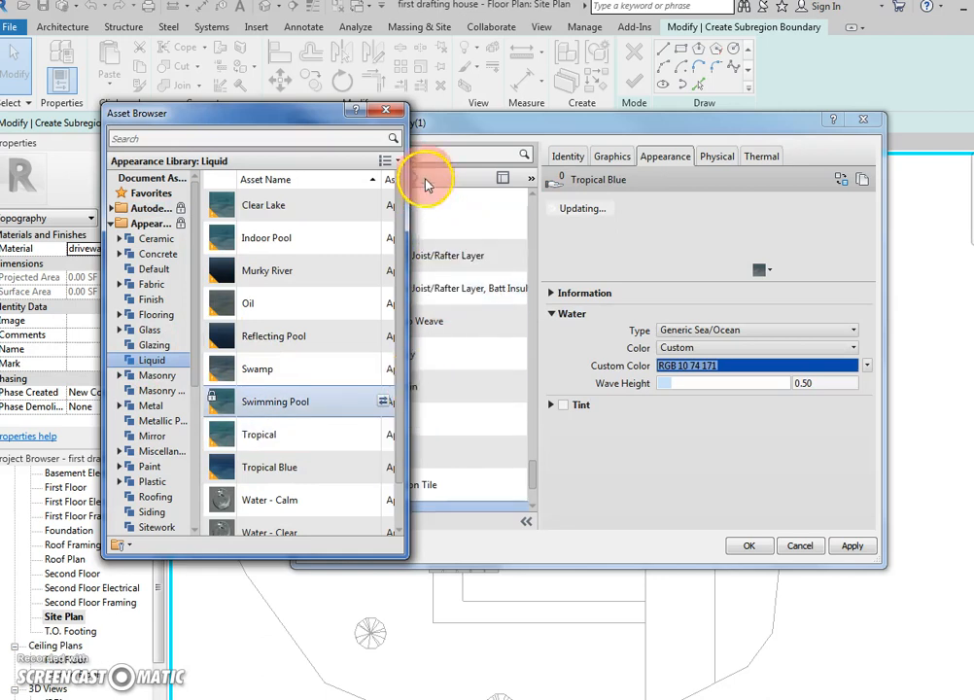
{"action": "left_click", "coordinate": [386, 110]}
{"action": "left_click_drag", "start_coordinate": [678, 385], "coordinate": [776, 385]}
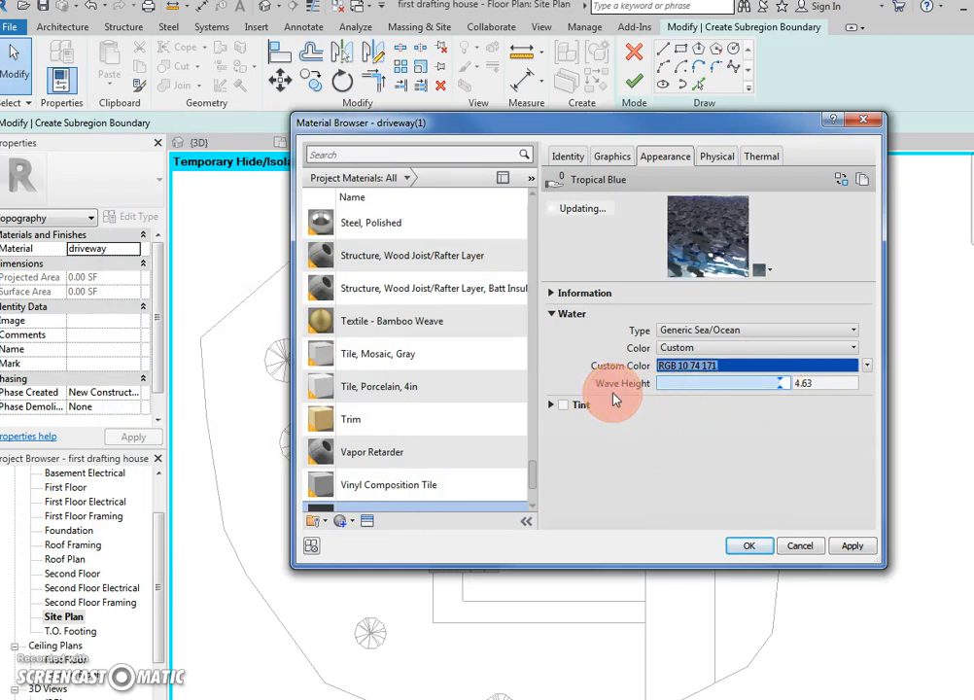
Assign the water material to the elliptical subregion and finish the subregion boundary.
{"action": "scroll", "coordinate": [525, 466], "scroll_direction": "down", "scroll_amount": 3}
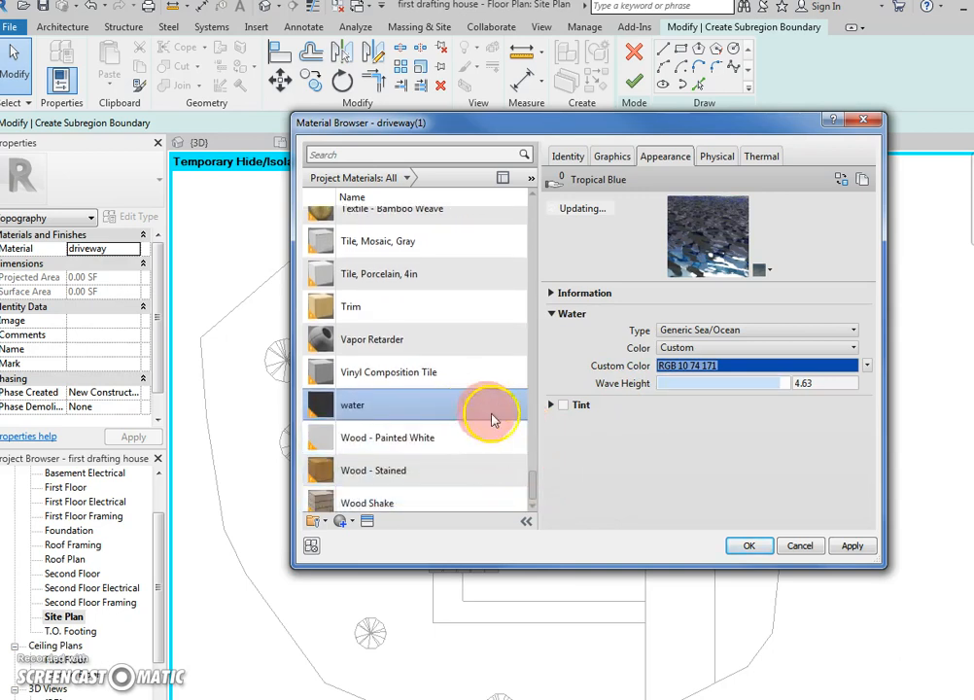
{"action": "left_click", "coordinate": [852, 546]}
{"action": "left_click", "coordinate": [749, 545]}
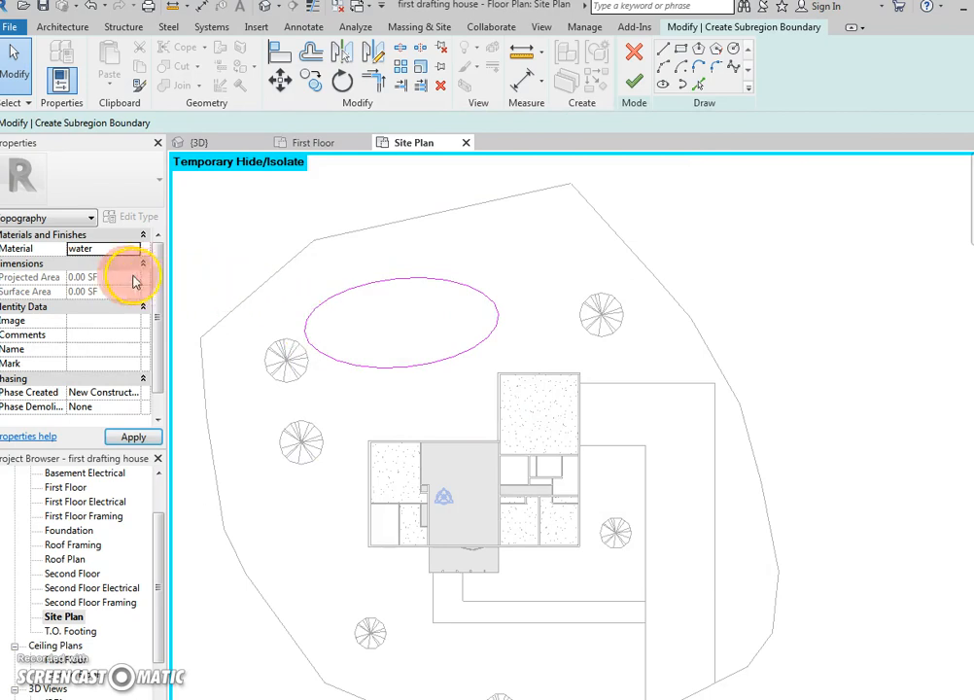
{"action": "left_click", "coordinate": [133, 437]}
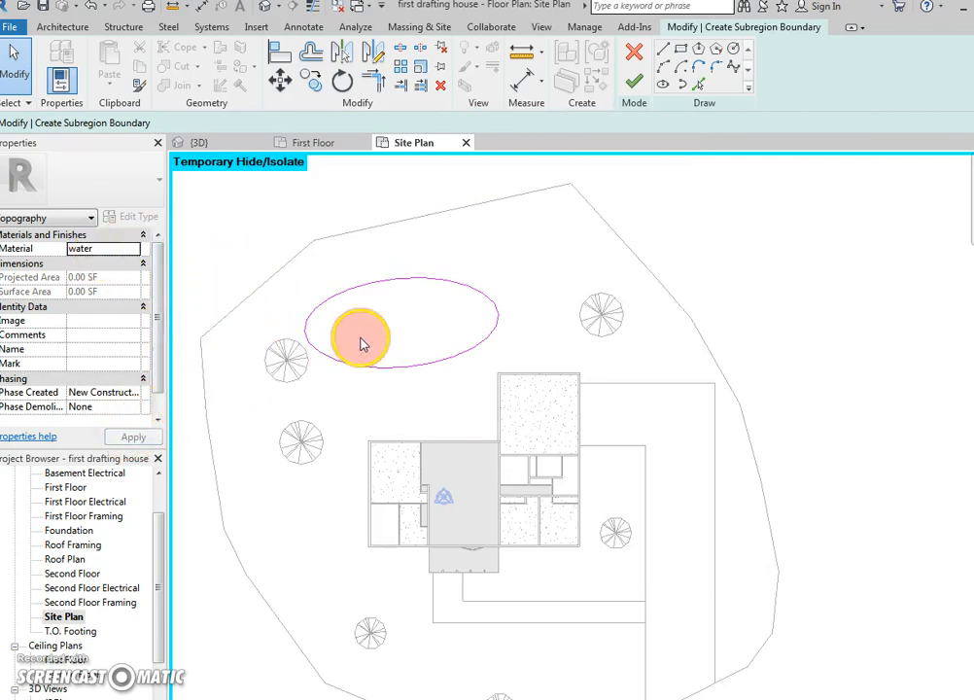
{"action": "left_click", "coordinate": [563, 276]}
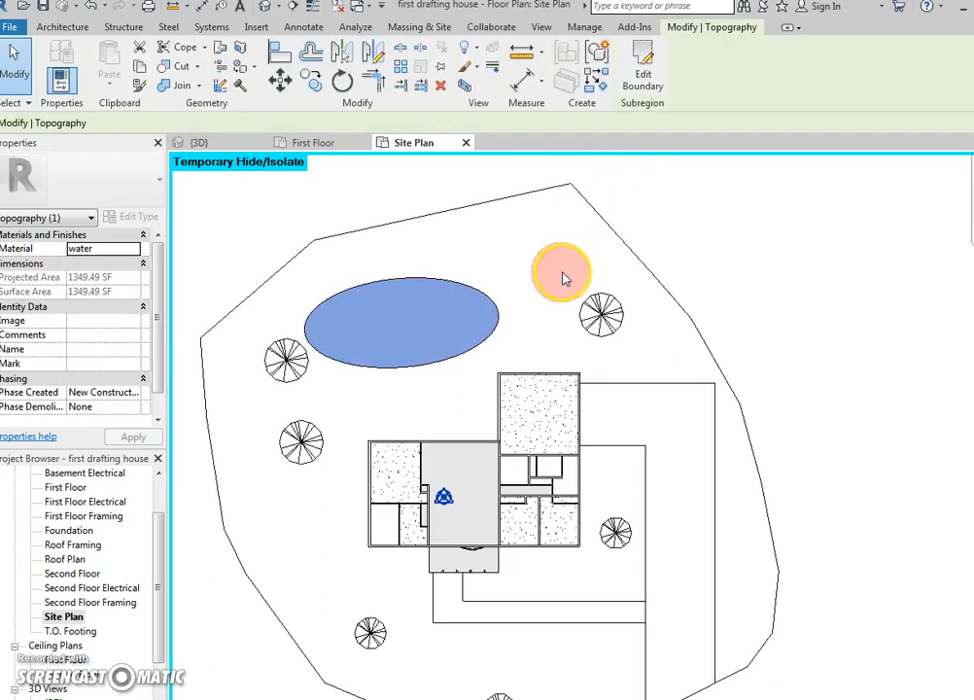
Examine the elliptical water subregion and the surrounding site in the default 3D view.
{"action": "left_click", "coordinate": [262, 6]}
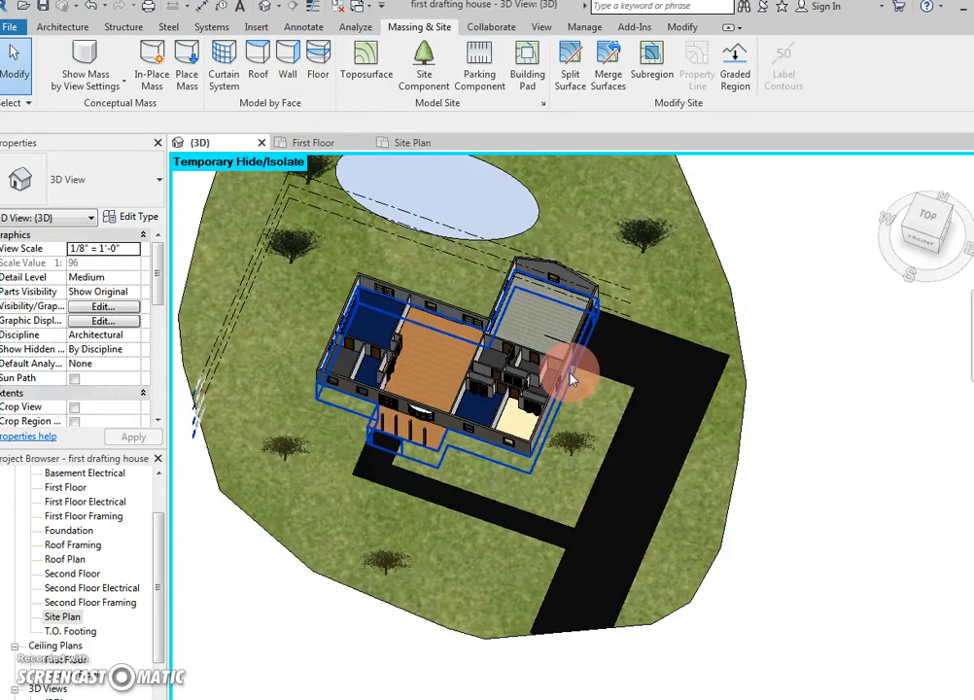
{"action": "middle_click_drag", "start_coordinate": [571, 374], "coordinate": [537, 543], "text": "shift"}
{"action": "scroll", "coordinate": [537, 544], "scroll_direction": "up", "scroll_amount": 1}
{"action": "middle_click_drag", "start_coordinate": [512, 300], "coordinate": [504, 401]}
{"action": "scroll", "coordinate": [499, 401], "scroll_direction": "down", "scroll_amount": 1}
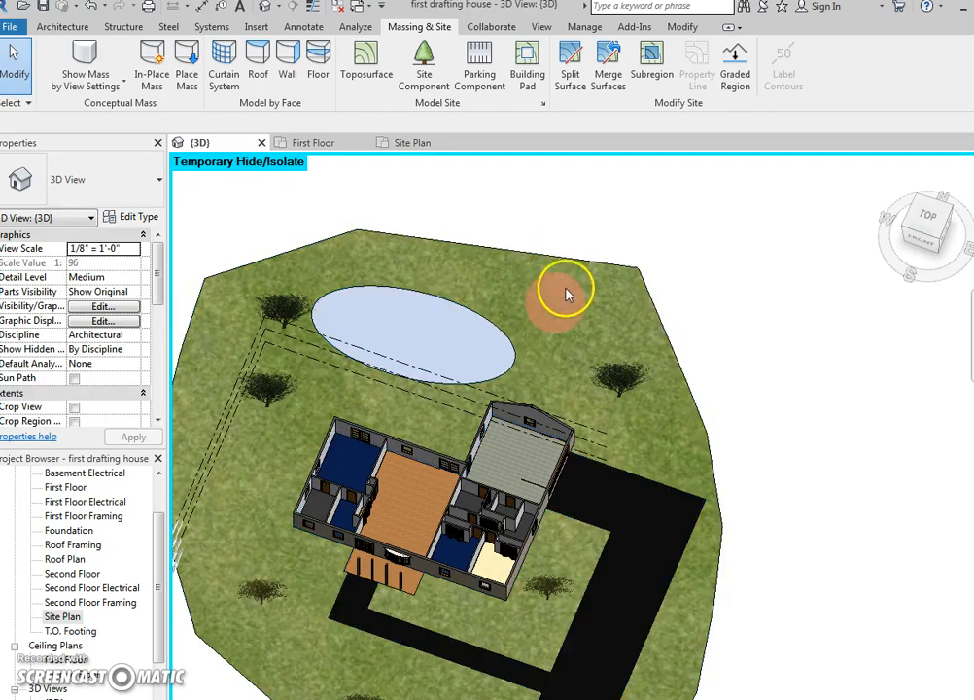
{"action": "mouse_move", "coordinate": [580, 312]}
{"action": "middle_mouse_down"}
{"action": "mouse_move", "coordinate": [576, 276]}
{"action": "mouse_move", "coordinate": [573, 289]}
{"action": "middle_mouse_up"}
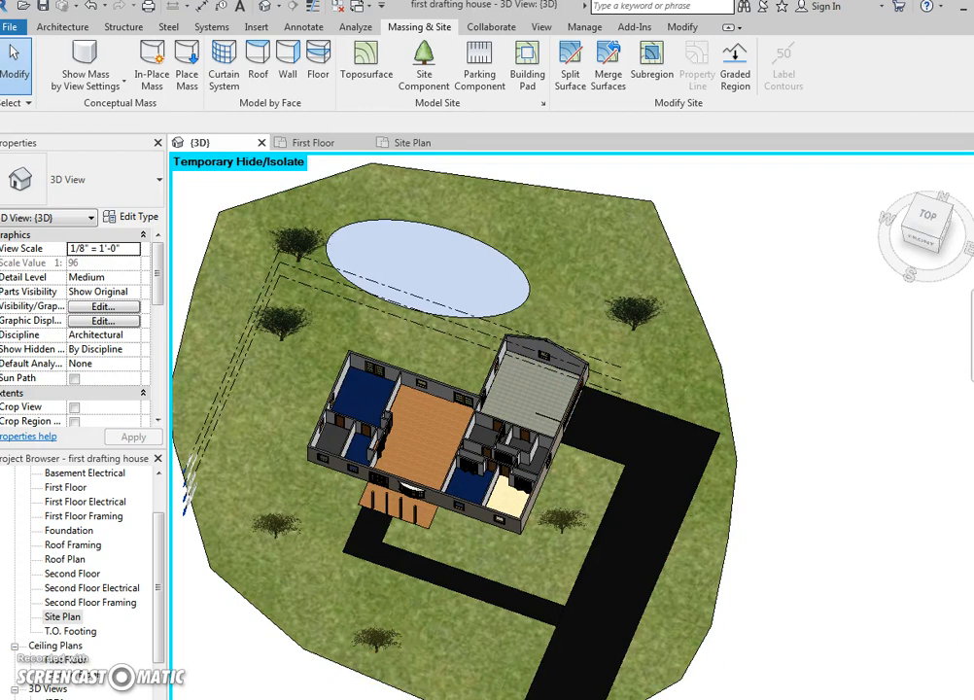
In the Site Plan, place a perspective camera on the lot's northwest edge, aimed southeast across the pond and the house.
{"action": "double_click", "coordinate": [60, 616]}
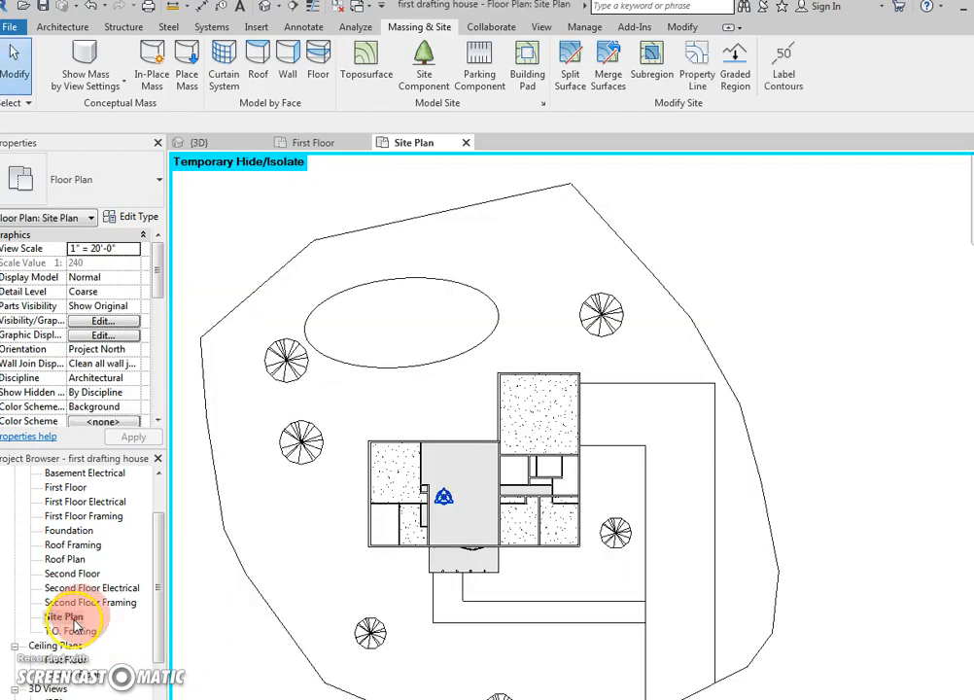
{"action": "middle_click_drag", "start_coordinate": [403, 427], "coordinate": [406, 450]}
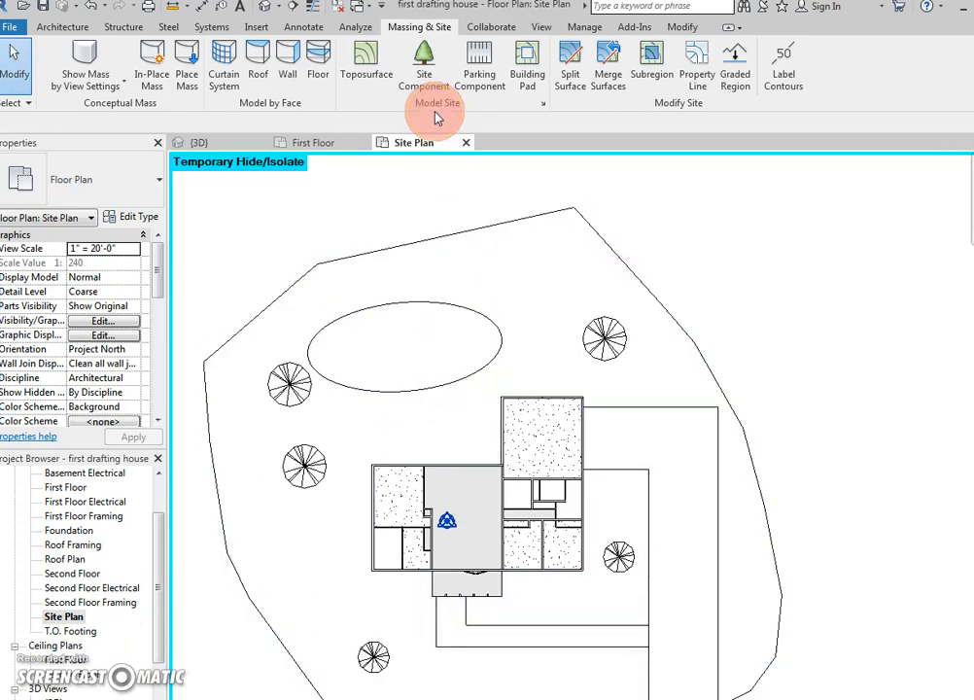
{"action": "left_click", "coordinate": [281, 10]}
{"action": "left_click", "coordinate": [260, 42]}
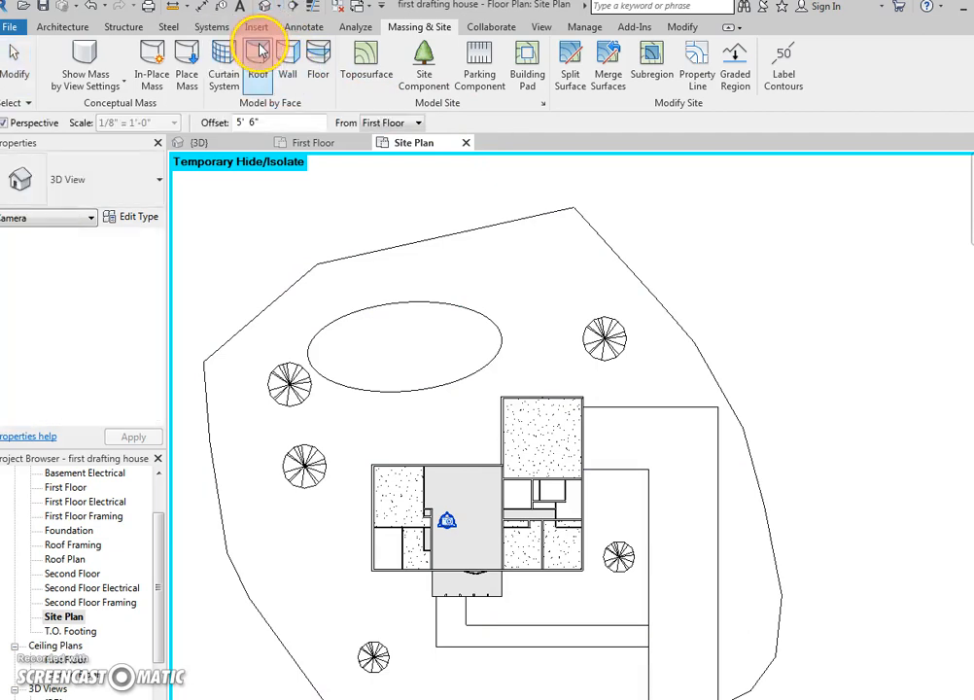
{"action": "left_click", "coordinate": [359, 262]}
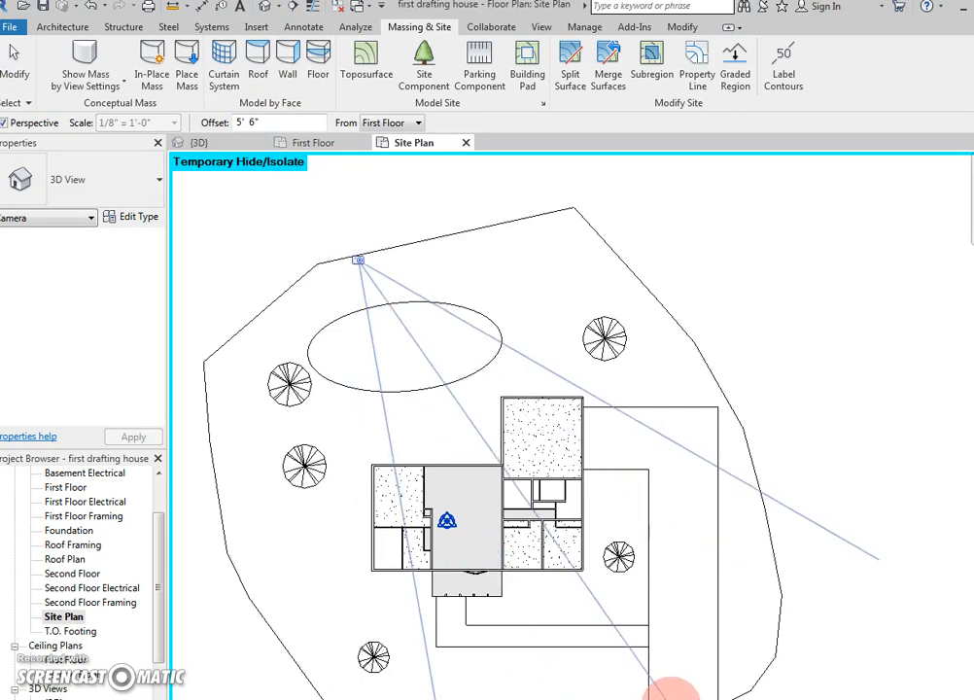
{"action": "left_click", "coordinate": [671, 690]}
Enlarge the camera view's crop region downward and outward on both sides to show more of the pond and house.
{"action": "scroll", "coordinate": [634, 530], "scroll_direction": "down", "scroll_amount": 3}
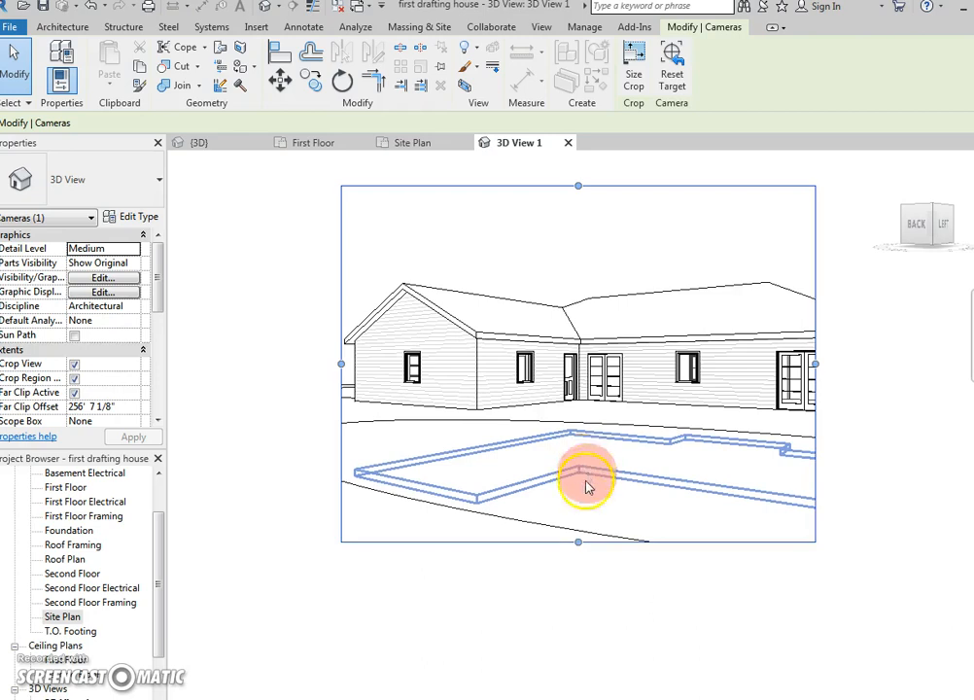
{"action": "left_click_drag", "start_coordinate": [578, 542], "coordinate": [578, 609]}
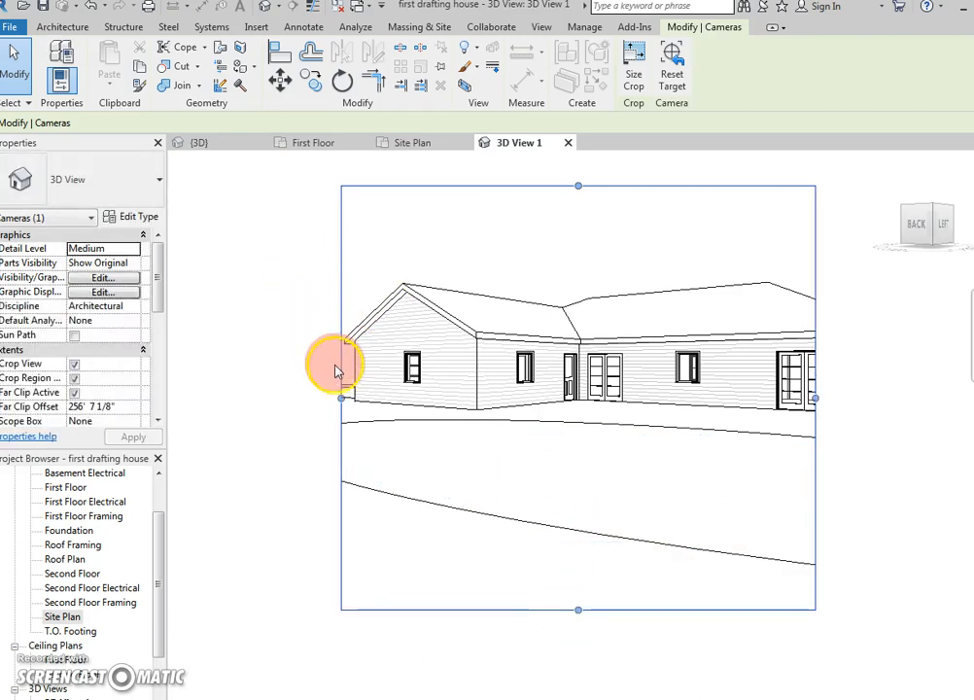
{"action": "left_click_drag", "start_coordinate": [341, 398], "coordinate": [254, 397]}
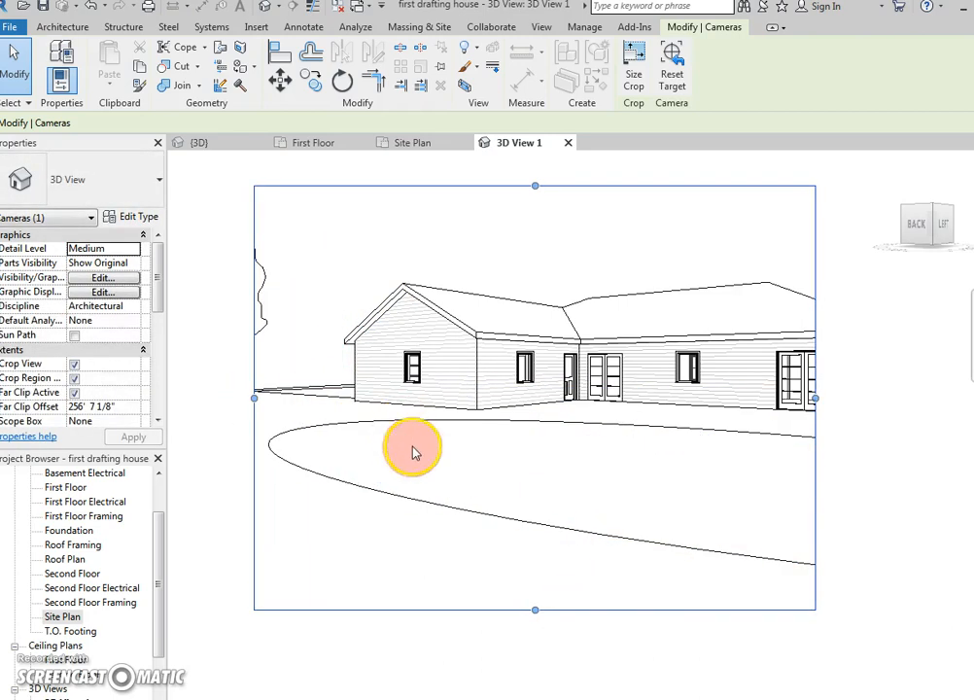
{"action": "left_click_drag", "start_coordinate": [814, 397], "coordinate": [889, 406]}
{"action": "left_click", "coordinate": [605, 525]}
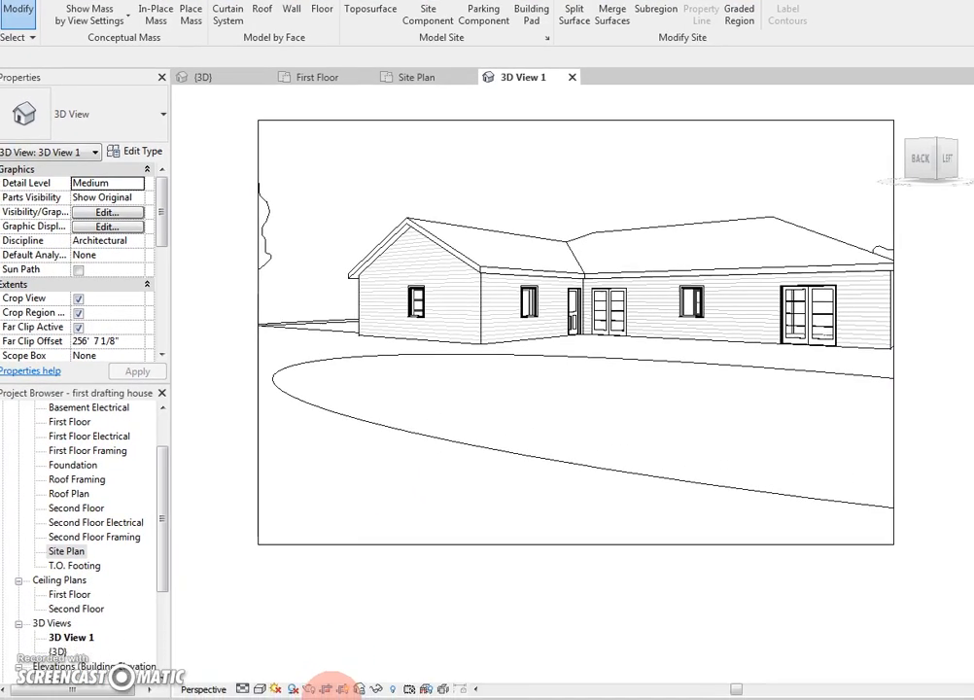
Set the camera view's visual style to Realistic and leave the pond unselected.
{"action": "left_click", "coordinate": [258, 689]}
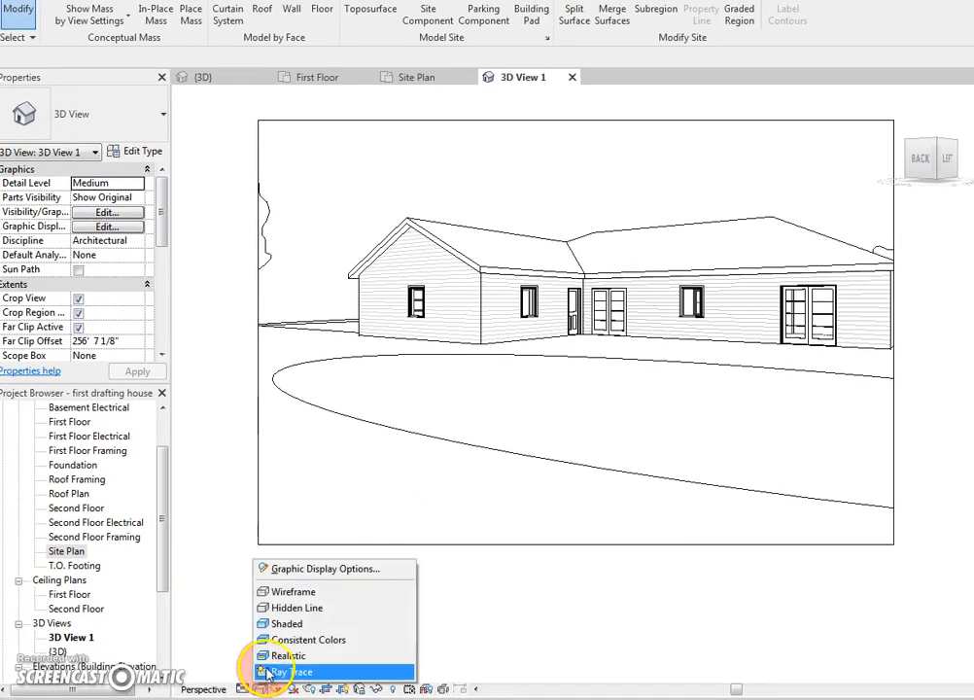
{"action": "left_click", "coordinate": [280, 655]}
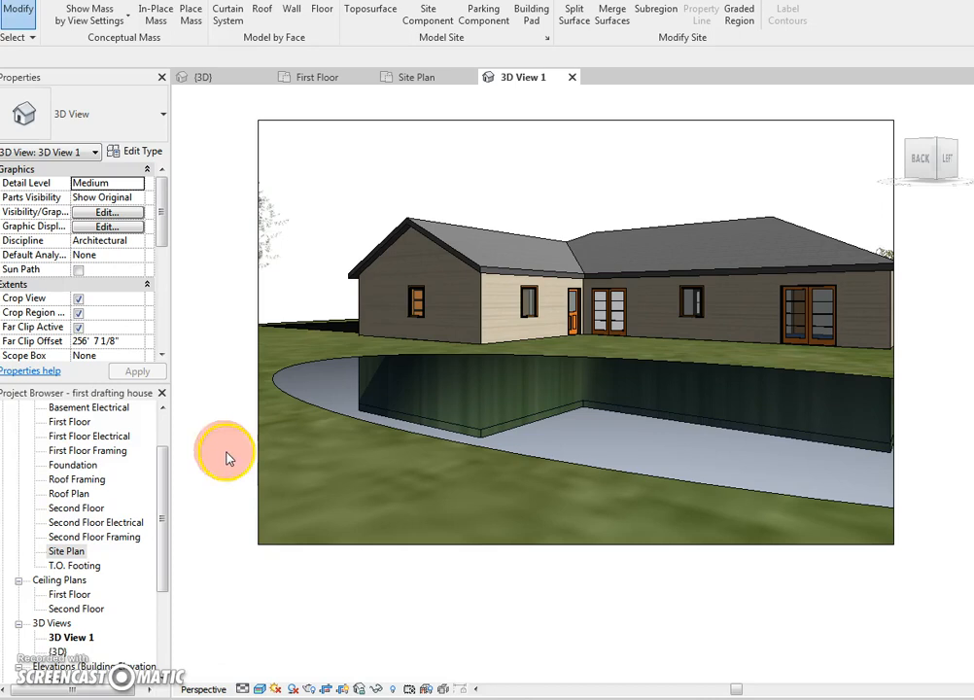
{"action": "left_click", "coordinate": [277, 390]}
{"action": "key", "text": "Escape"}
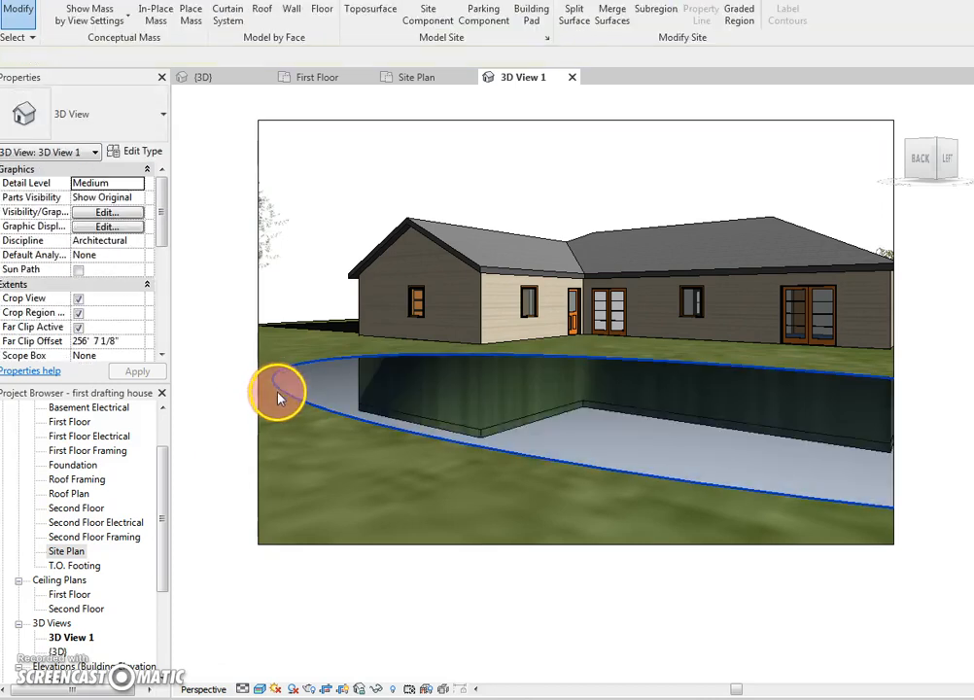
Set the camera view's eye elevation to 10' 0" and apply it.
{"action": "scroll", "coordinate": [165, 277], "scroll_direction": "down", "scroll_amount": 5}
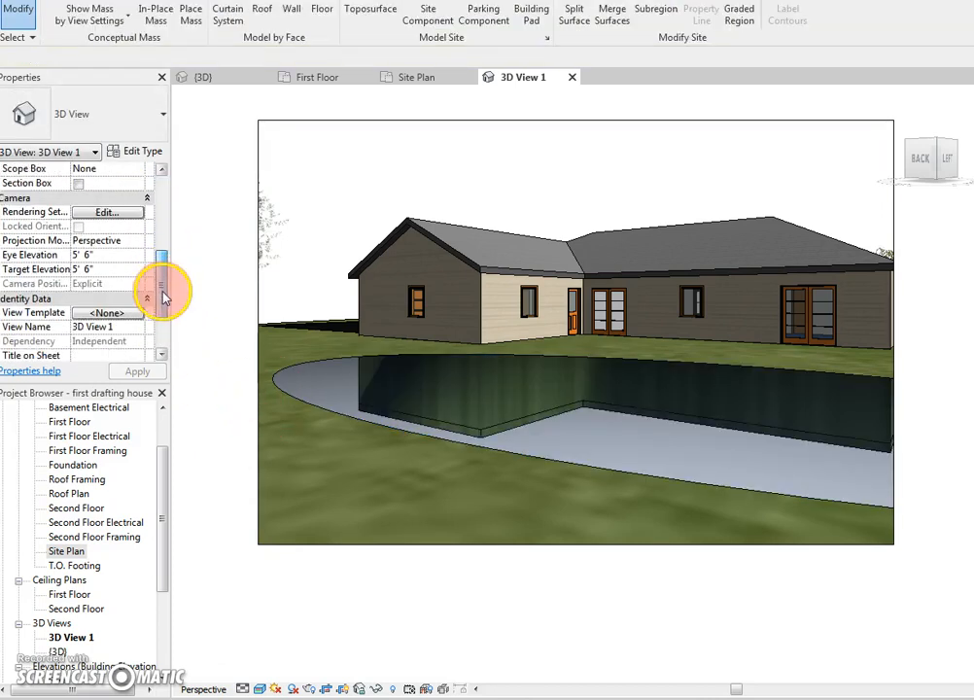
{"action": "left_click", "coordinate": [122, 257]}
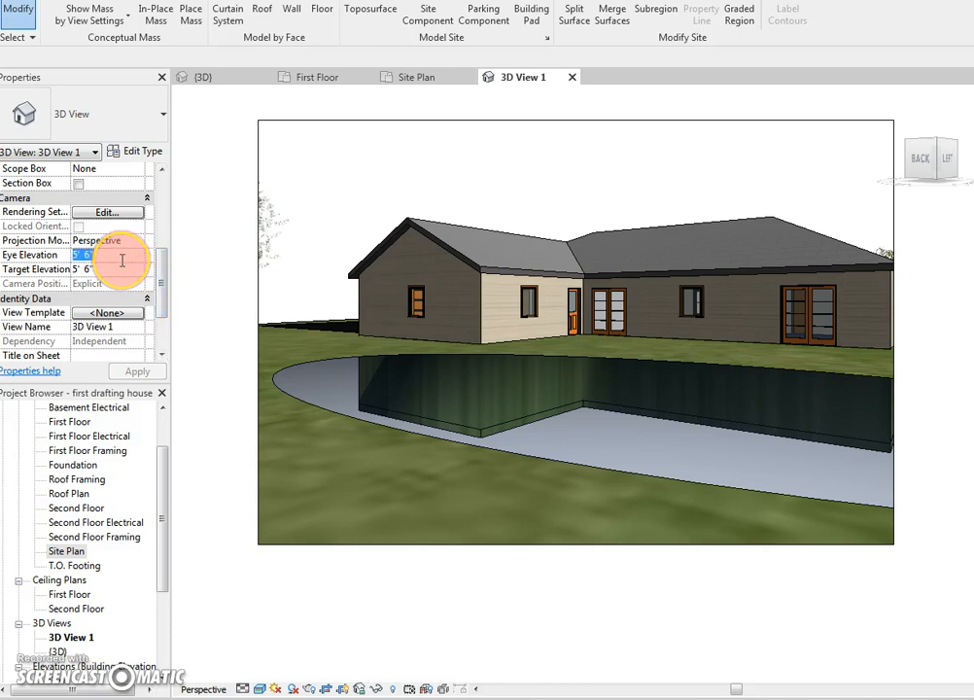
{"action": "type", "text": "10"}
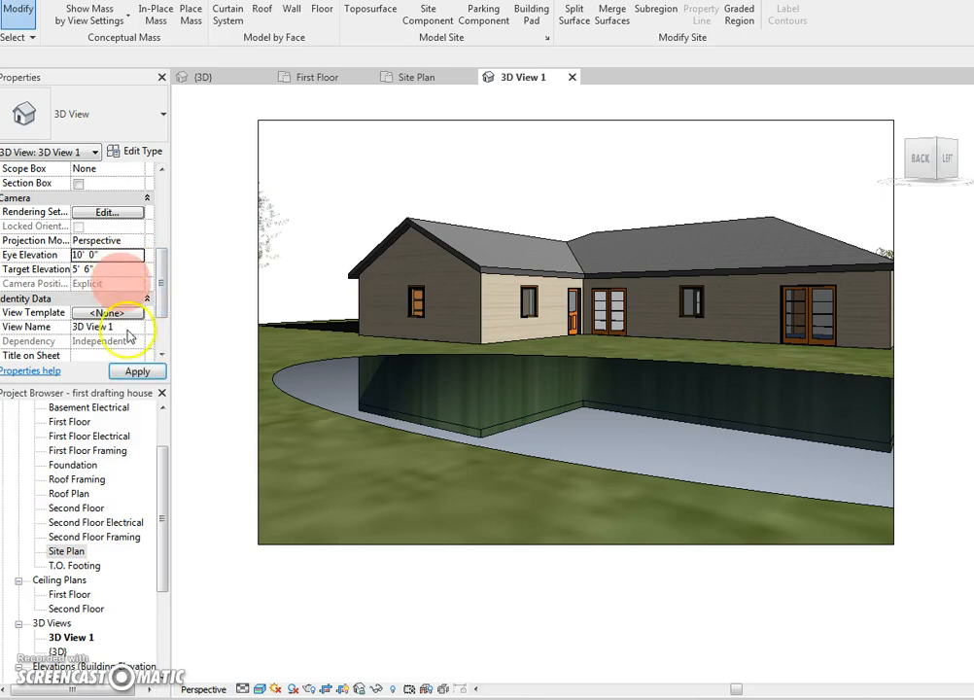
{"action": "left_click", "coordinate": [137, 371]}
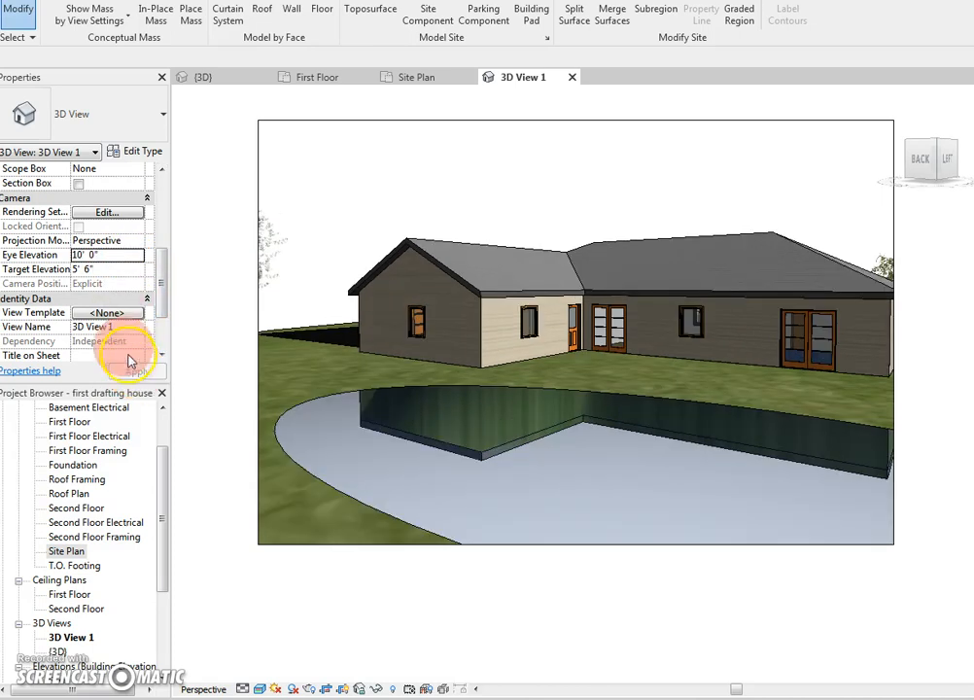
Set the camera view's eye elevation to 15' 0" and its target elevation to 0' 0", applying both.
{"action": "left_click", "coordinate": [107, 255]}
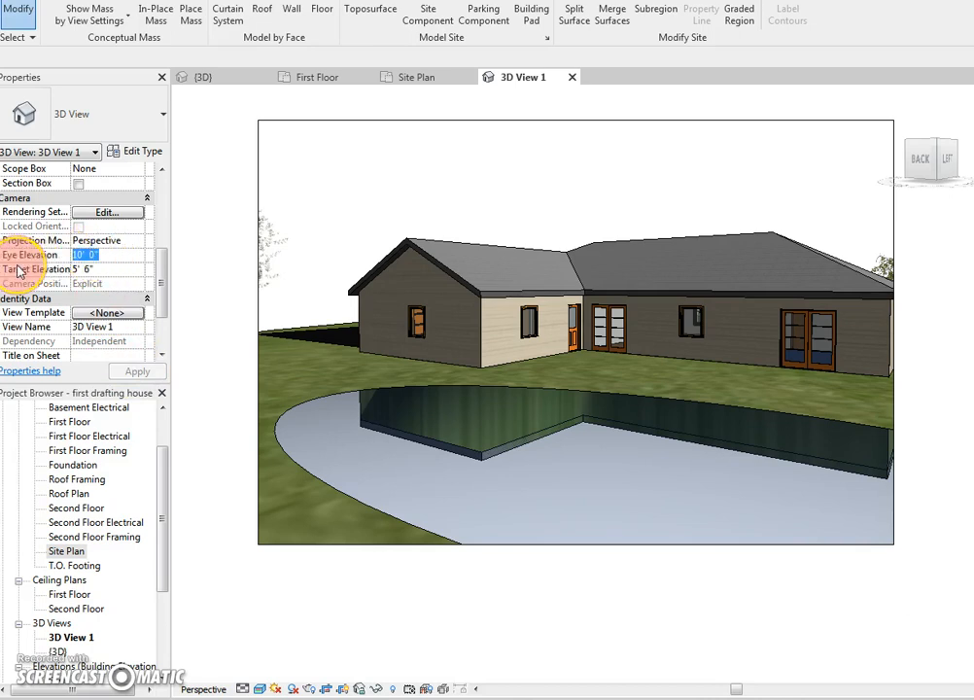
{"action": "type", "text": "15"}
{"action": "left_click", "coordinate": [137, 370]}
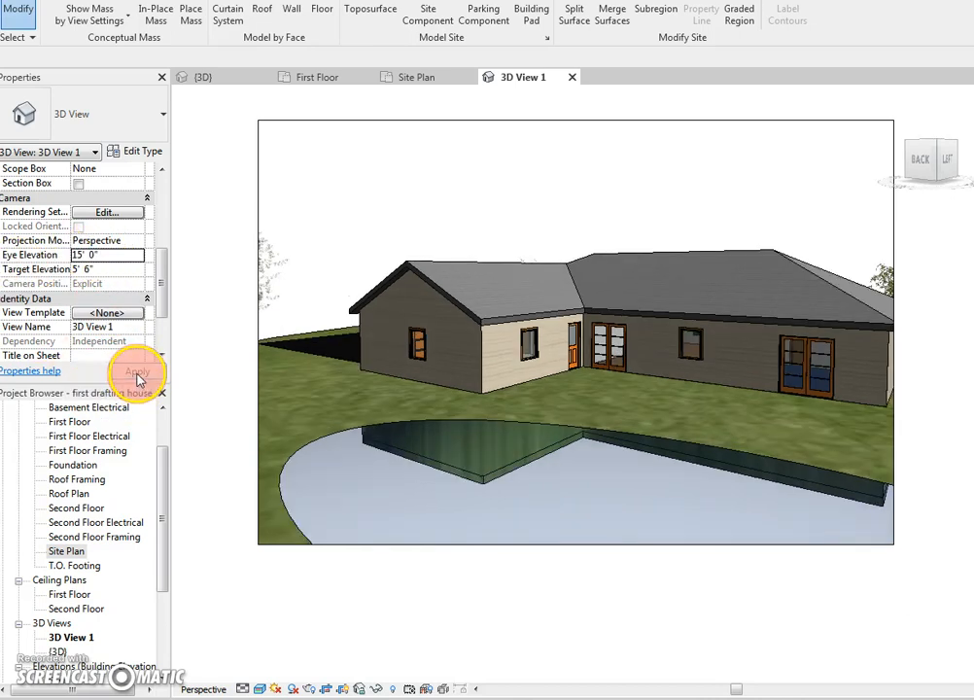
{"action": "left_click", "coordinate": [94, 268]}
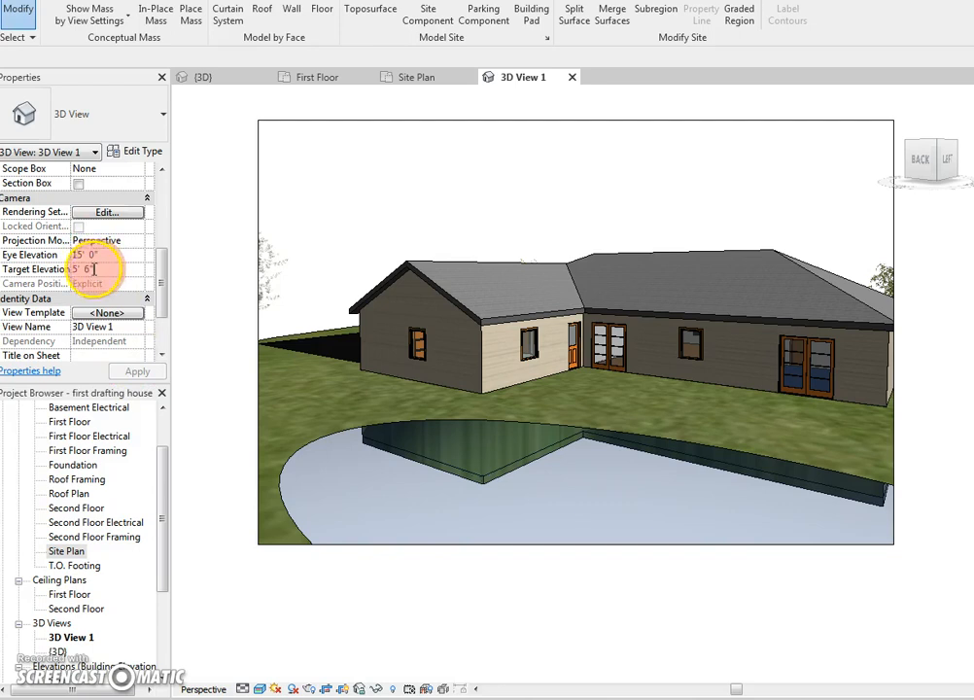
{"action": "type", "text": "0"}
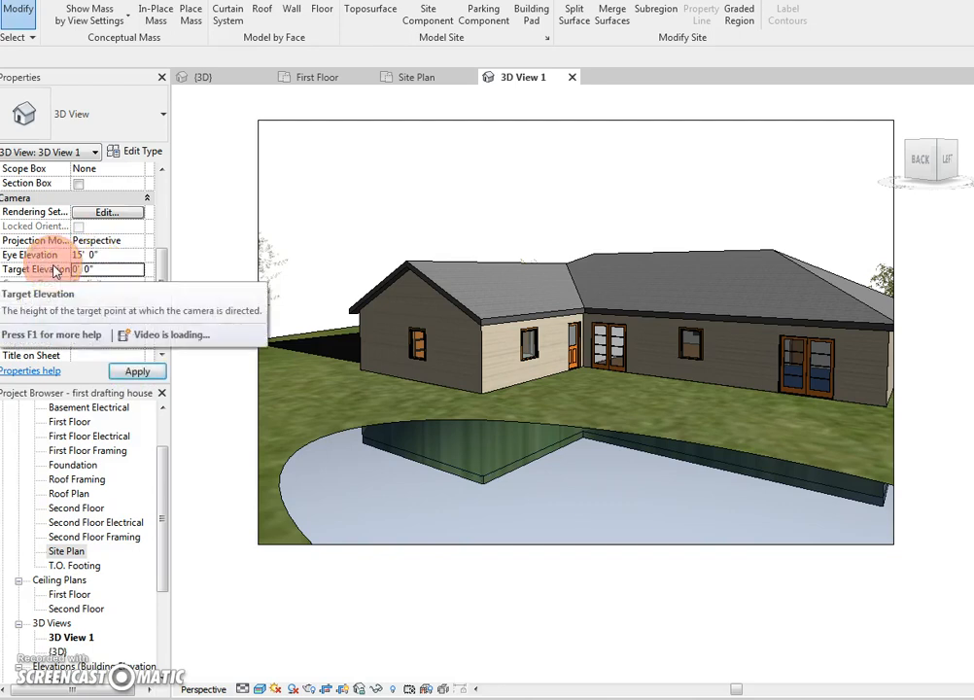
{"action": "left_click", "coordinate": [135, 370]}
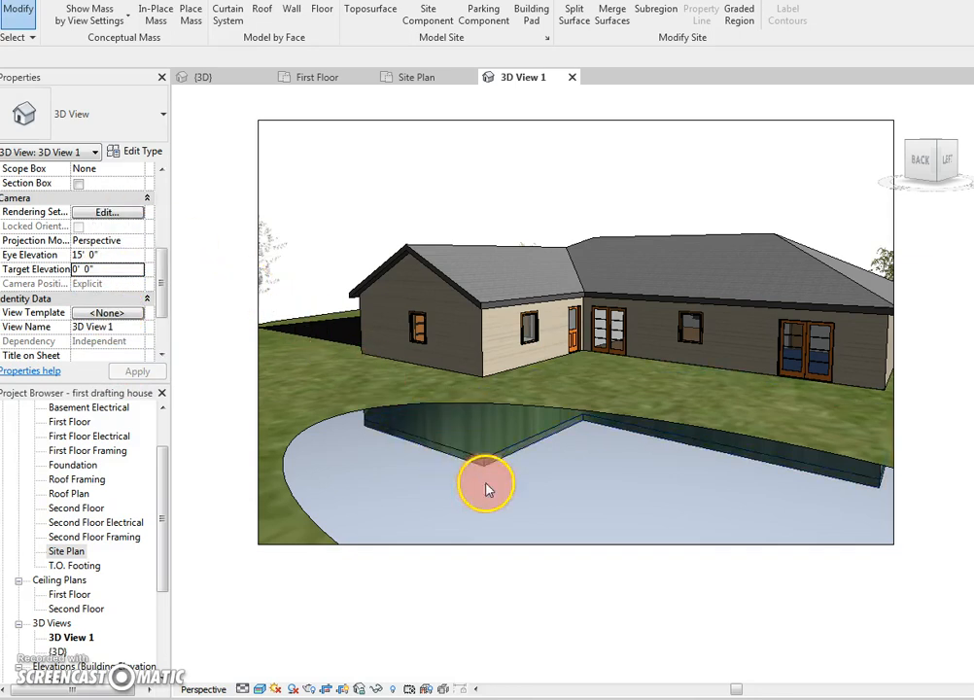
Extend the crop region of 3D View 1 outward past the house's right end to show its corner and the tree.
{"action": "left_click", "coordinate": [895, 374]}
{"action": "left_click_drag", "start_coordinate": [894, 333], "coordinate": [929, 332]}
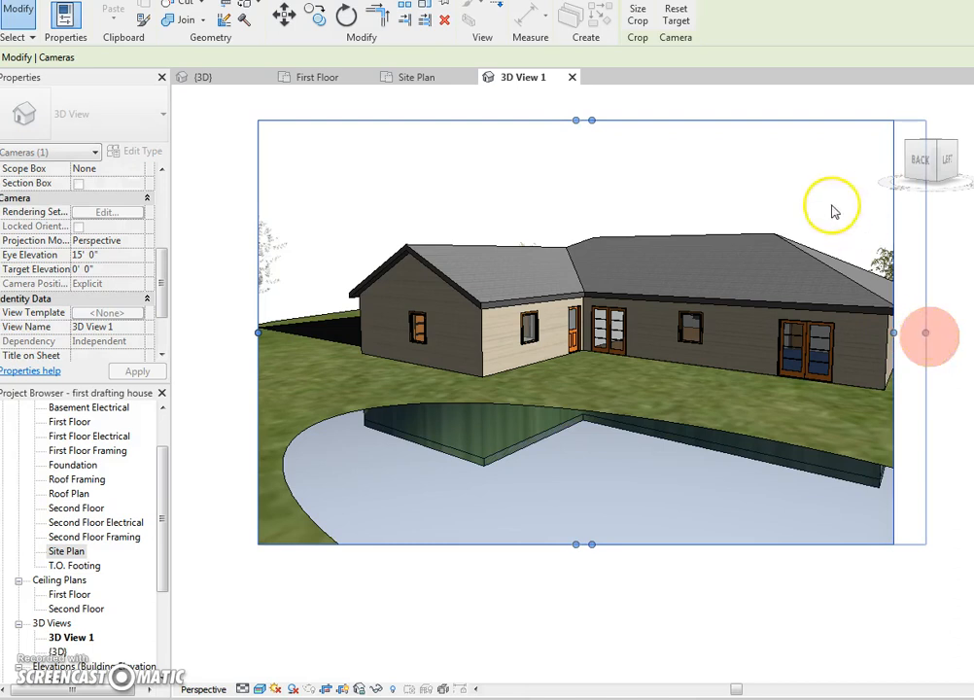
{"action": "left_click_drag", "start_coordinate": [719, 2], "coordinate": [713, 47]}
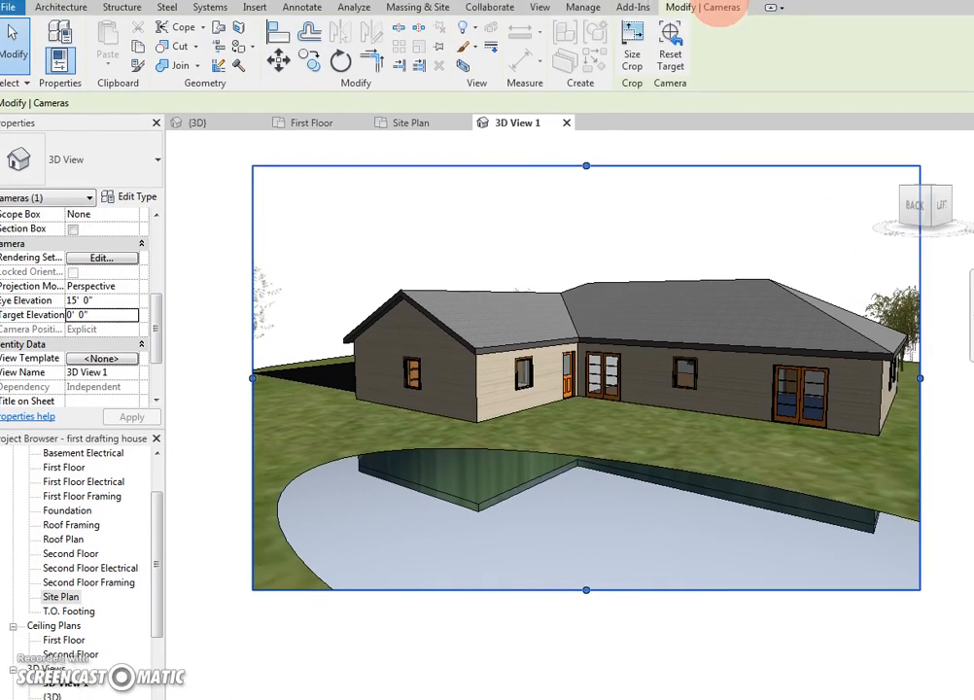
Render 3D View 1 at High quality with the Exterior: Sun only scheme and Sky: Few Clouds background.
{"action": "left_click", "coordinate": [541, 18]}
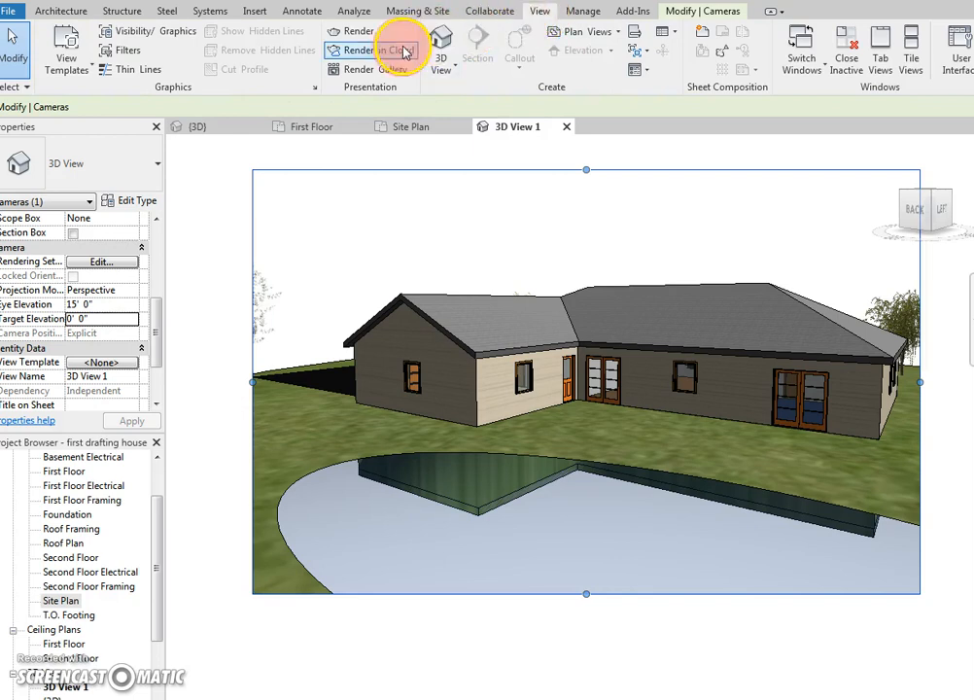
{"action": "left_click", "coordinate": [360, 35]}
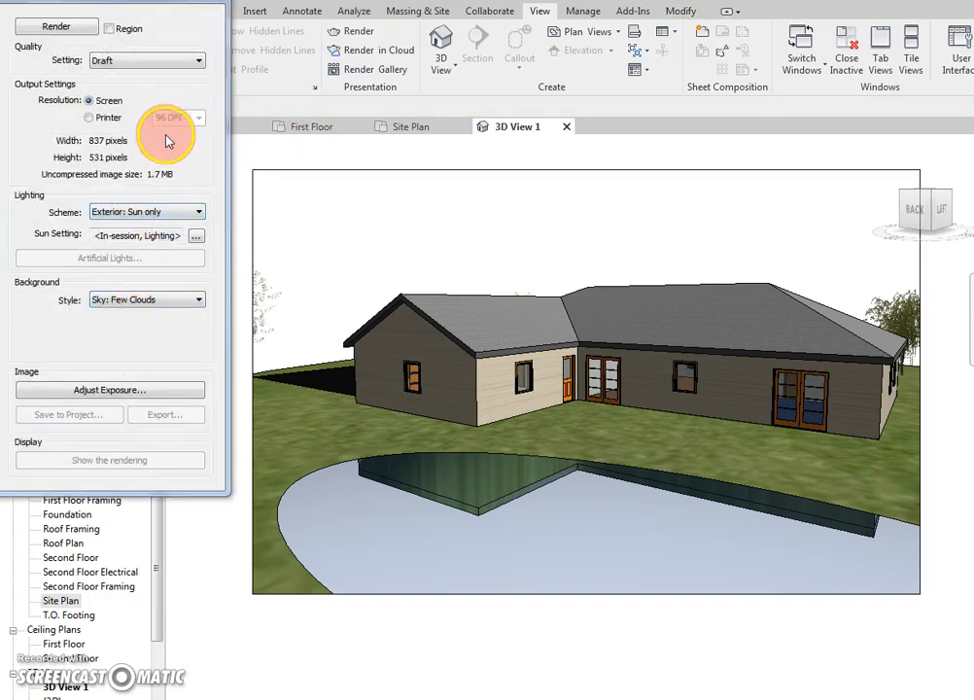
{"action": "left_click", "coordinate": [173, 61]}
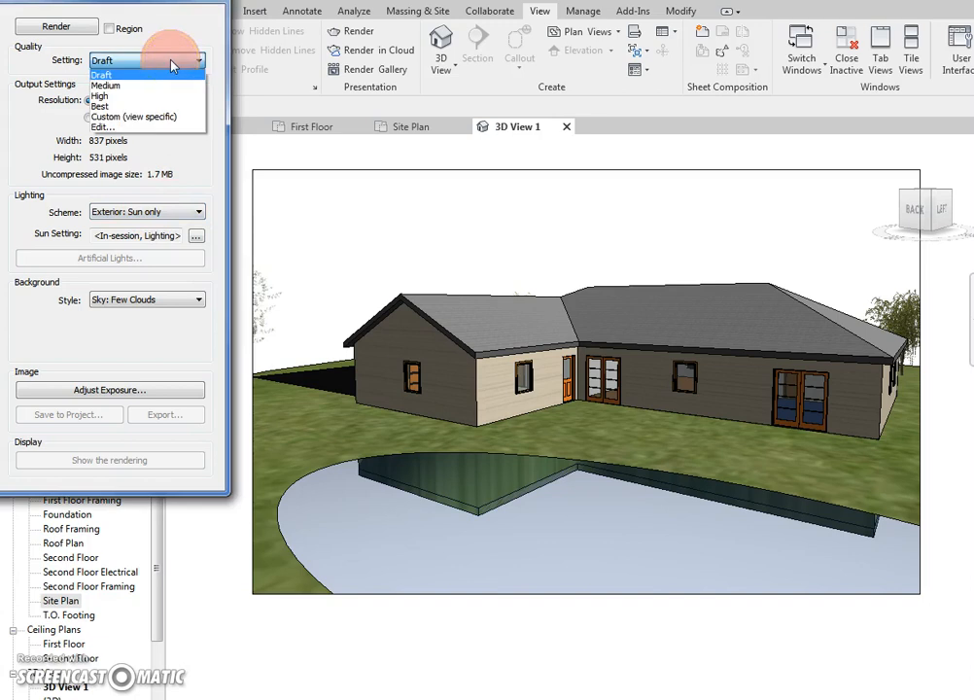
{"action": "left_click", "coordinate": [130, 97]}
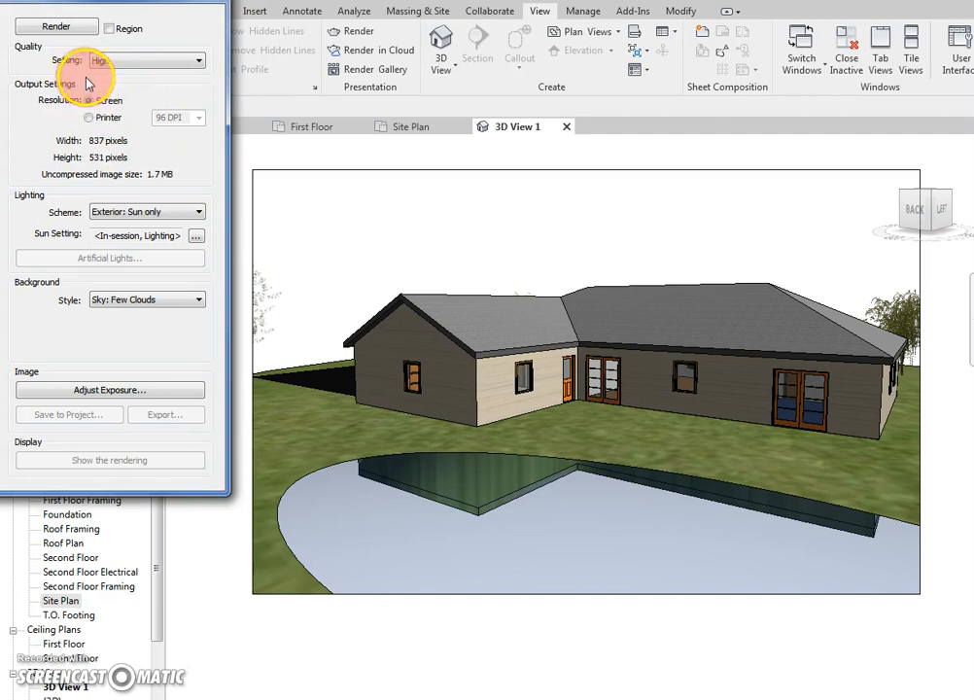
{"action": "left_click", "coordinate": [59, 25]}
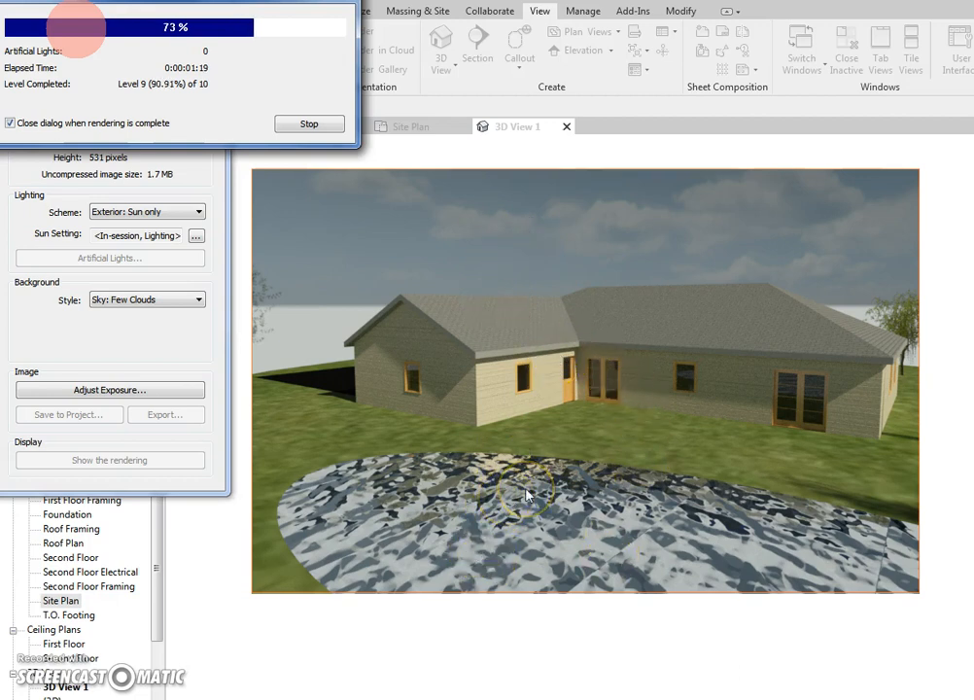
{"action": "left_click", "coordinate": [617, 518]}
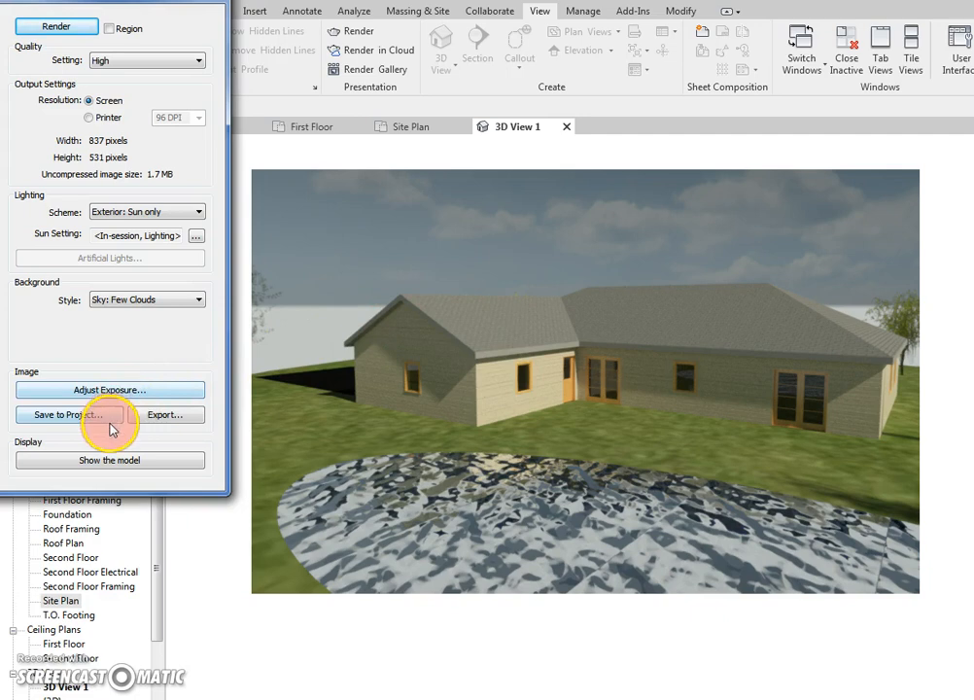
Save the rendered image to the project as "back of house" and close the rendering settings.
{"action": "left_click", "coordinate": [107, 416]}
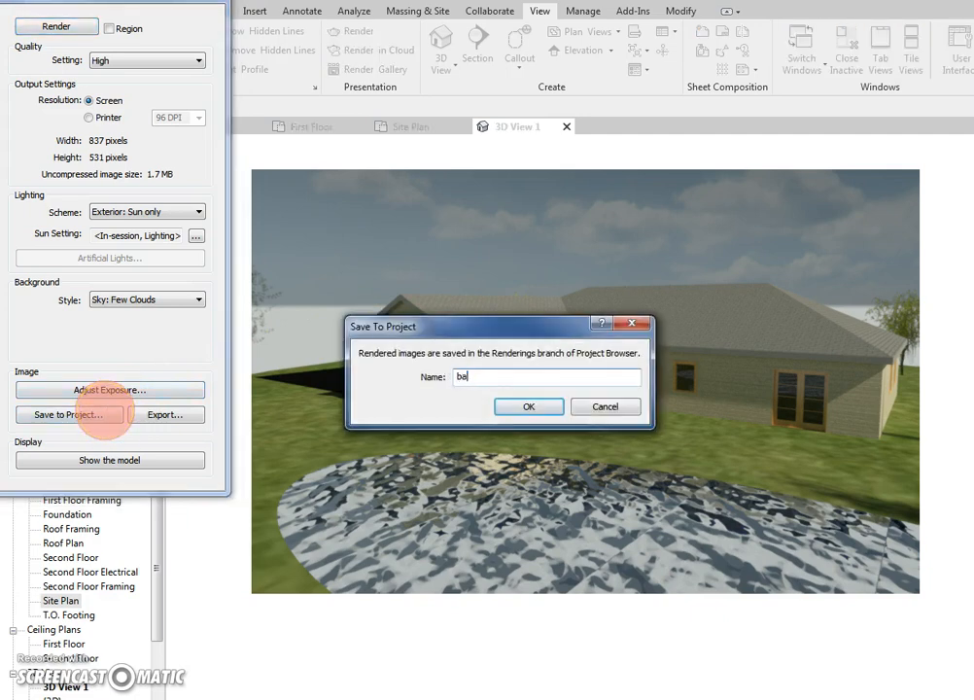
{"action": "key", "text": "Return"}
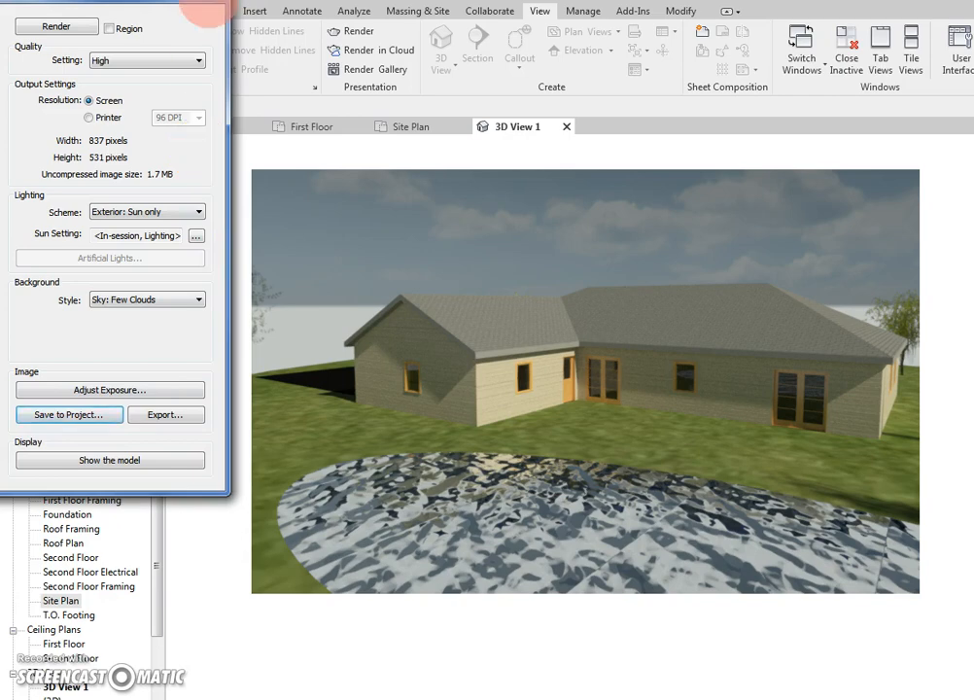
{"action": "left_click", "coordinate": [206, 10]}
Open the saved "back of house" rendering from the project's renderings.
{"action": "left_click_drag", "start_coordinate": [161, 507], "coordinate": [153, 598]}
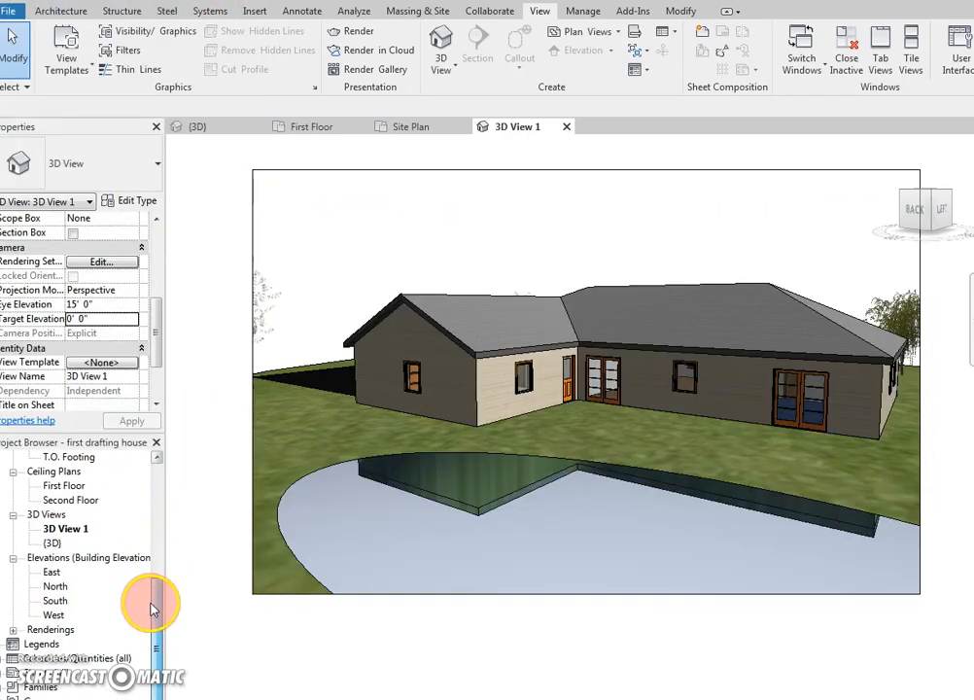
{"action": "left_click", "coordinate": [13, 630]}
{"action": "left_click", "coordinate": [49, 643]}
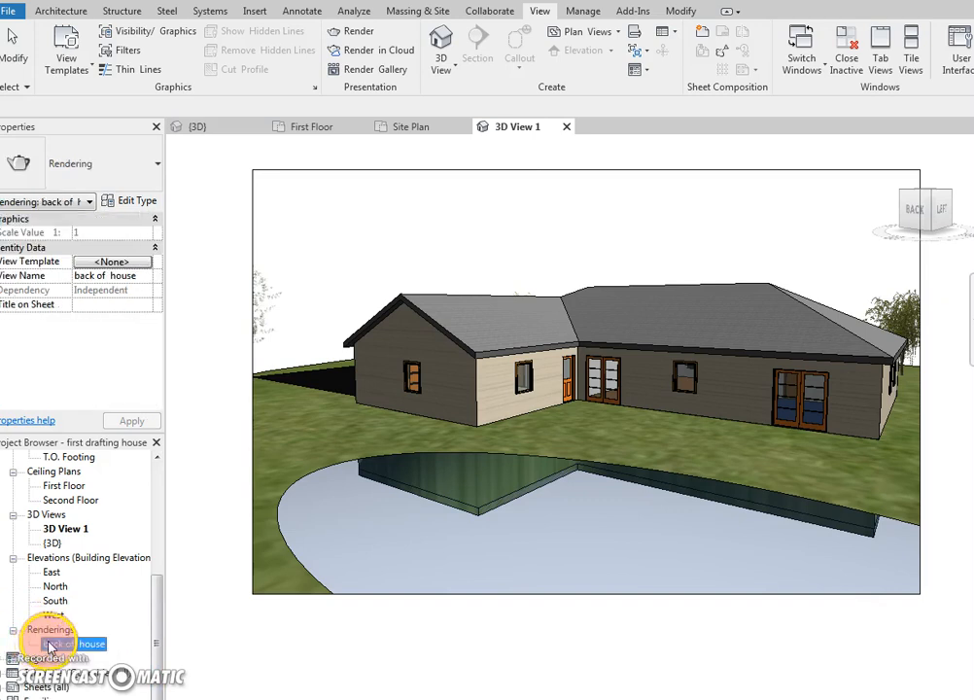
{"action": "double_click", "coordinate": [51, 645]}
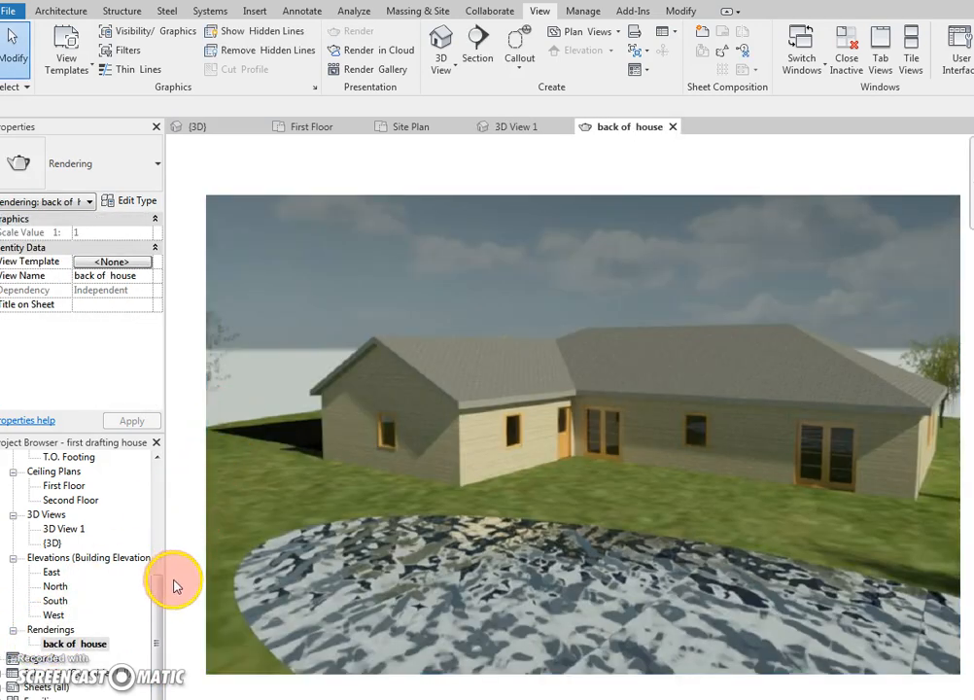
In the Site Plan, place a camera near the lot's southern edge aimed northwest across the house to the pond, and widen its crop leftward.
{"action": "left_click_drag", "start_coordinate": [159, 604], "coordinate": [168, 463]}
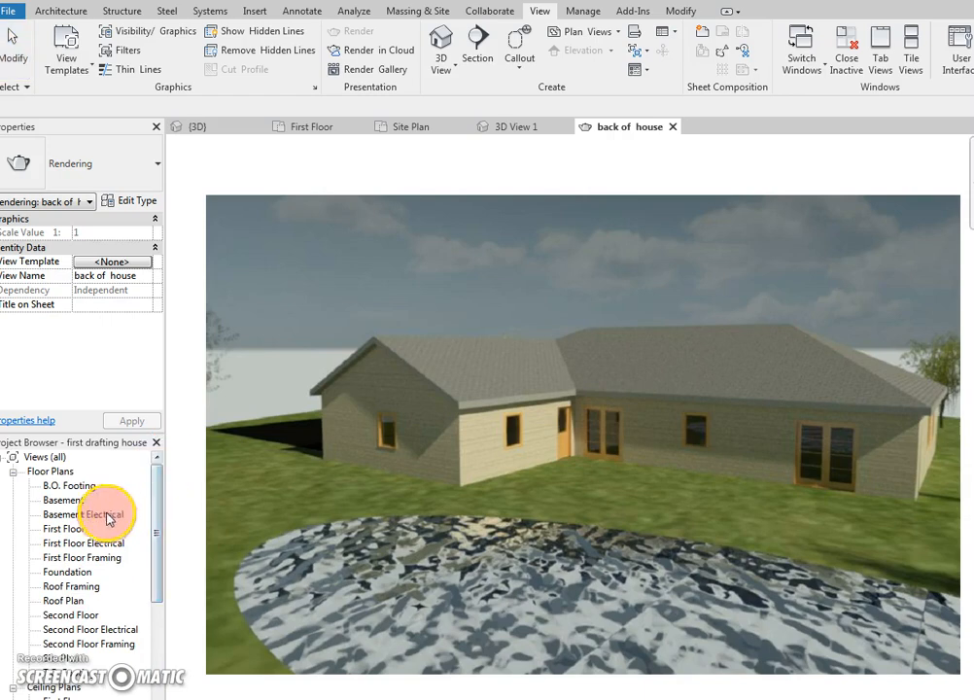
{"action": "scroll", "coordinate": [150, 557], "scroll_direction": "down", "scroll_amount": 1}
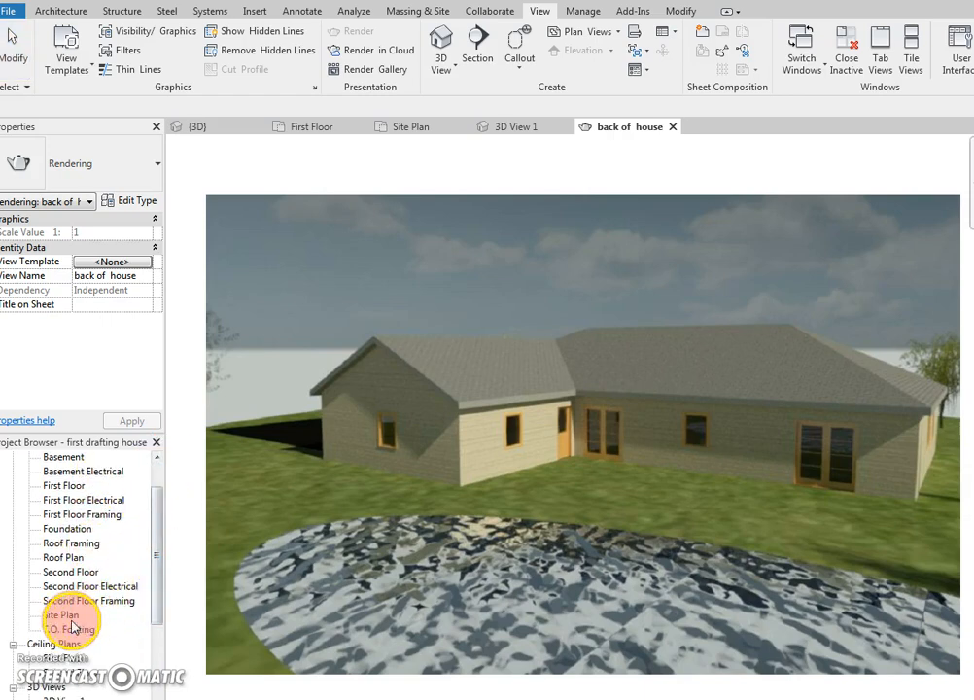
{"action": "double_click", "coordinate": [64, 616]}
{"action": "scroll", "coordinate": [411, 311], "scroll_direction": "up", "scroll_amount": 4}
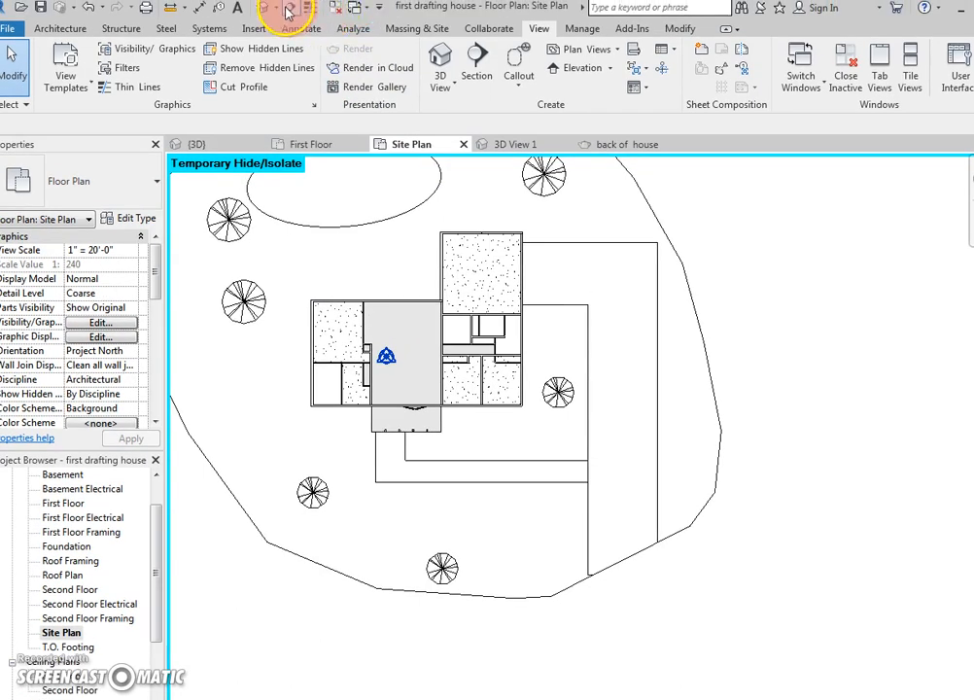
{"action": "left_click", "coordinate": [442, 86]}
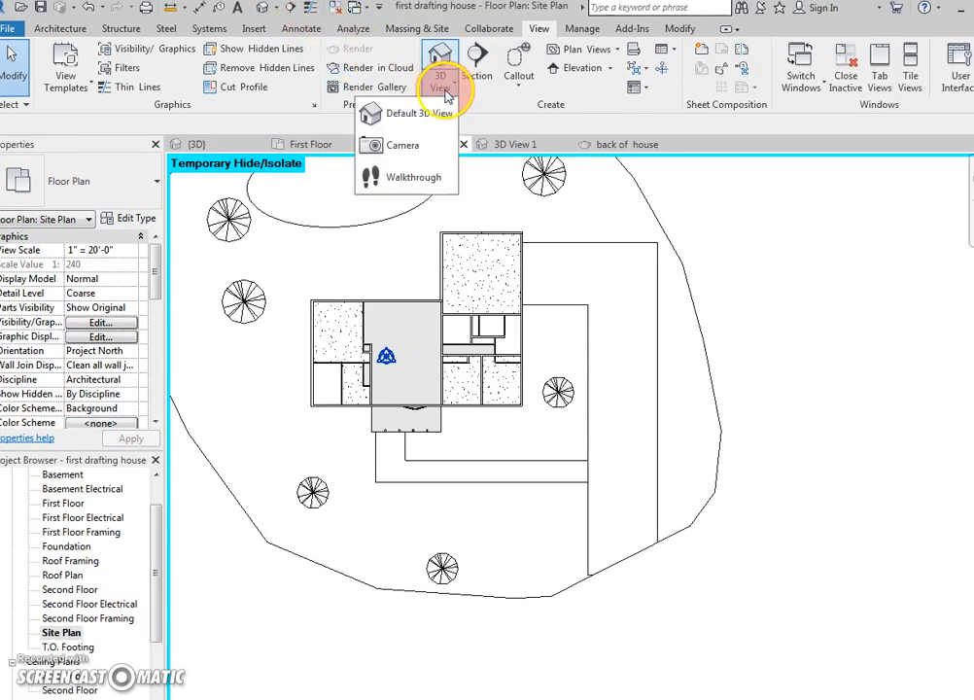
{"action": "left_click", "coordinate": [404, 146]}
{"action": "left_click", "coordinate": [544, 568]}
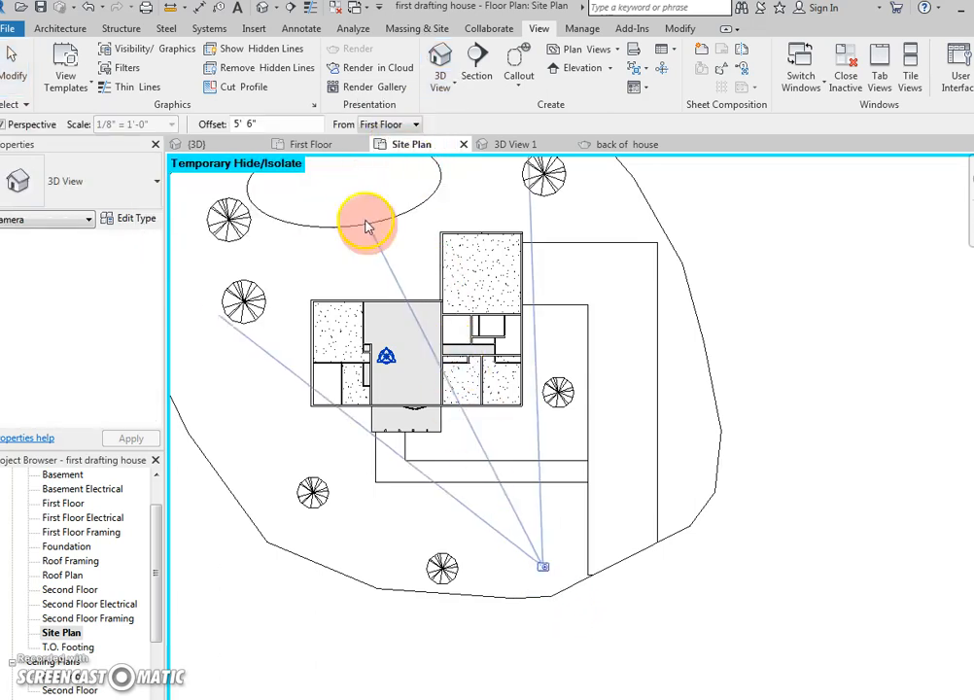
{"action": "left_click", "coordinate": [333, 182]}
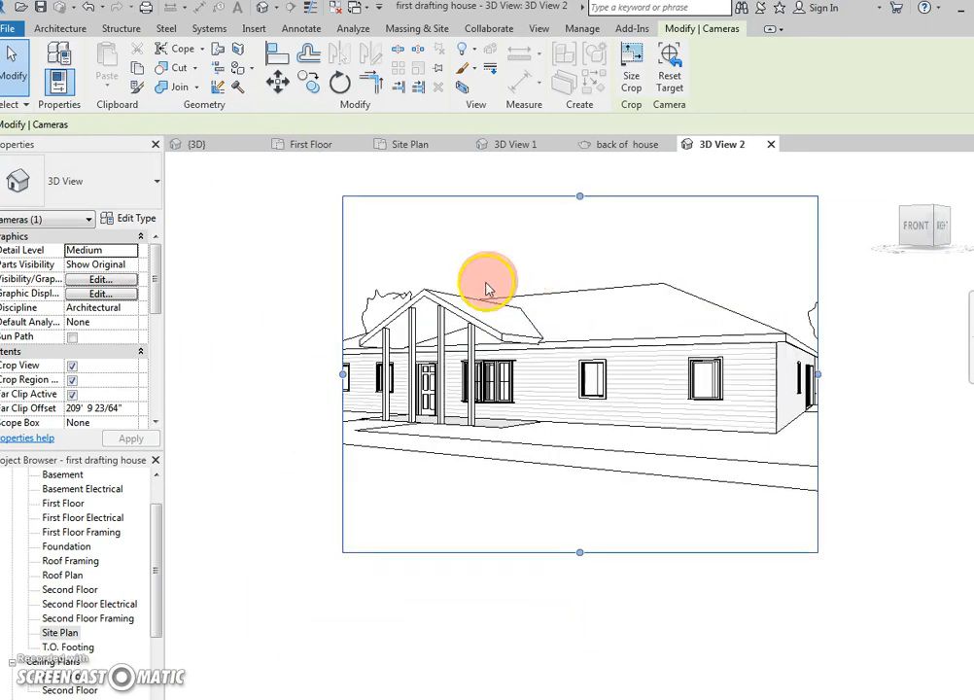
{"action": "left_click_drag", "start_coordinate": [343, 374], "coordinate": [256, 374]}
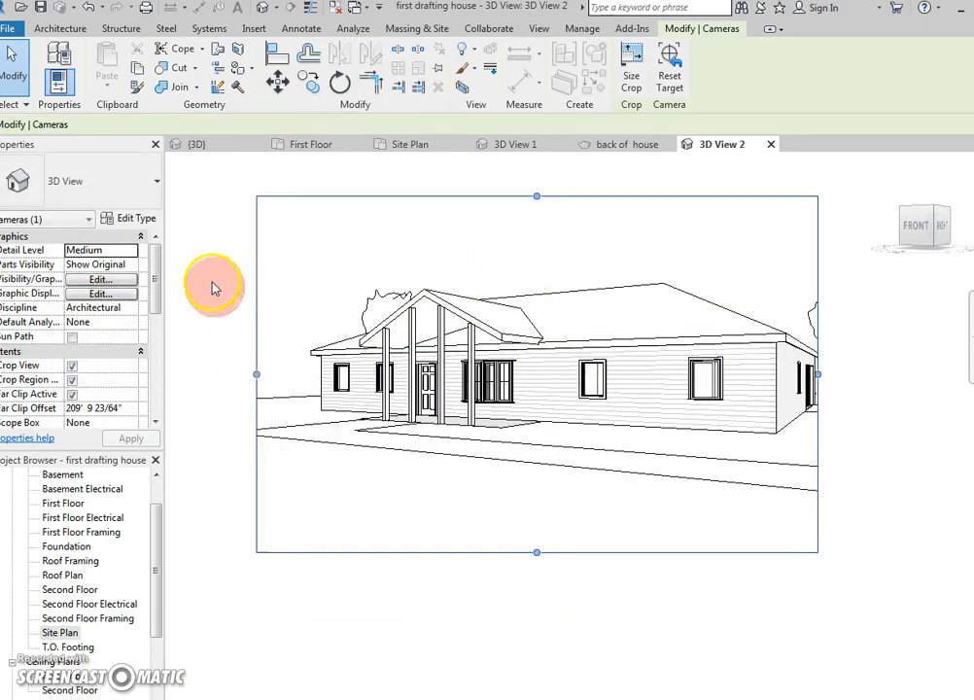
Render the front camera view at Medium quality with the Exterior: Sun only scheme and Sky: Few Clouds background.
{"action": "left_click", "coordinate": [535, 29]}
{"action": "left_click", "coordinate": [351, 48]}
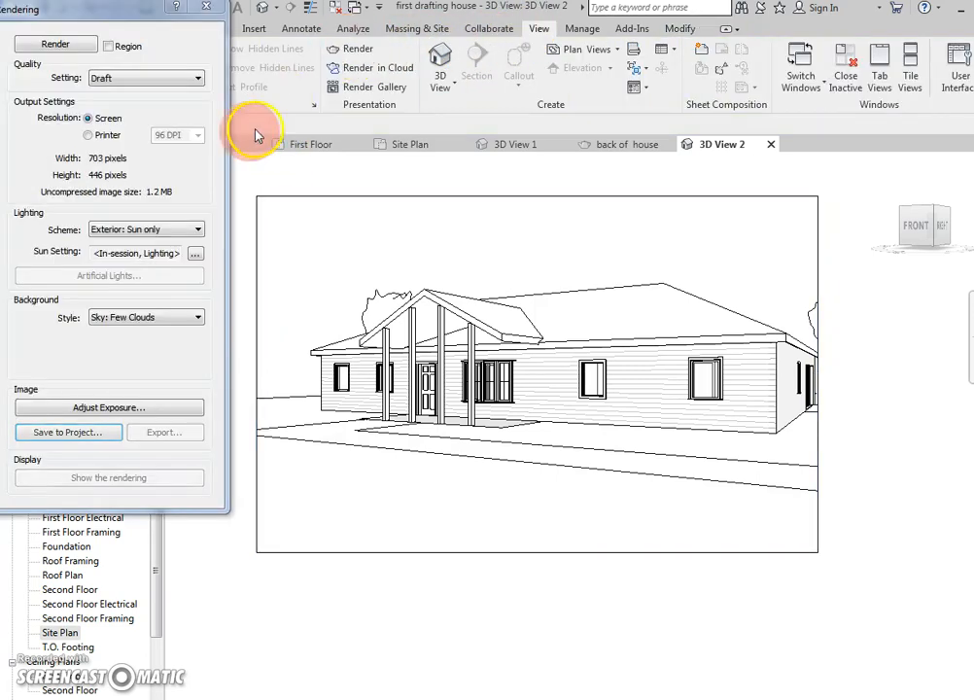
{"action": "left_click", "coordinate": [185, 78]}
{"action": "left_click", "coordinate": [180, 108]}
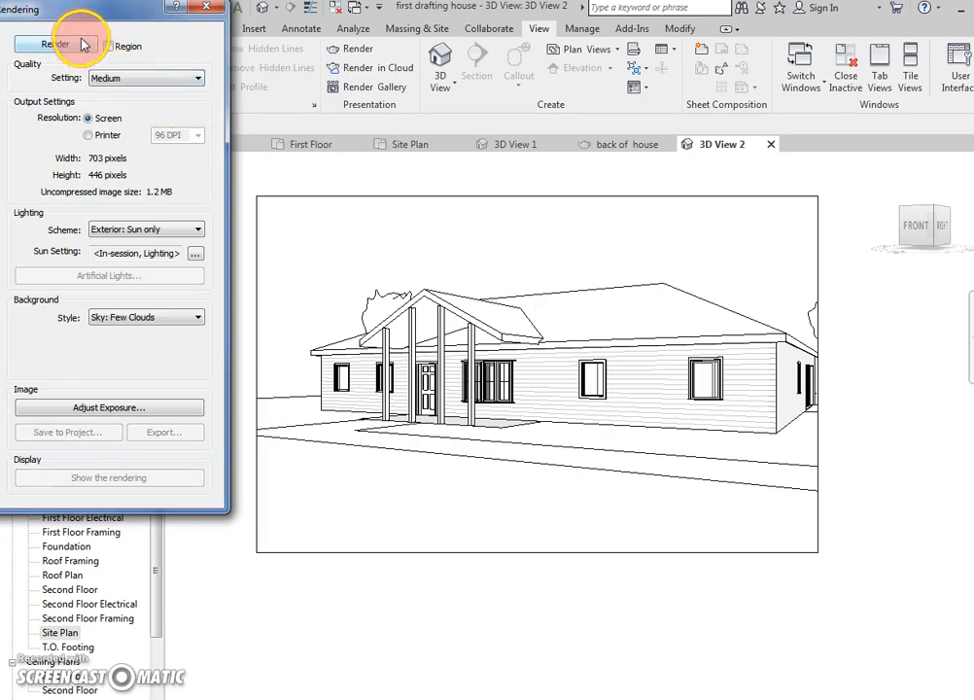
{"action": "left_click", "coordinate": [83, 45]}
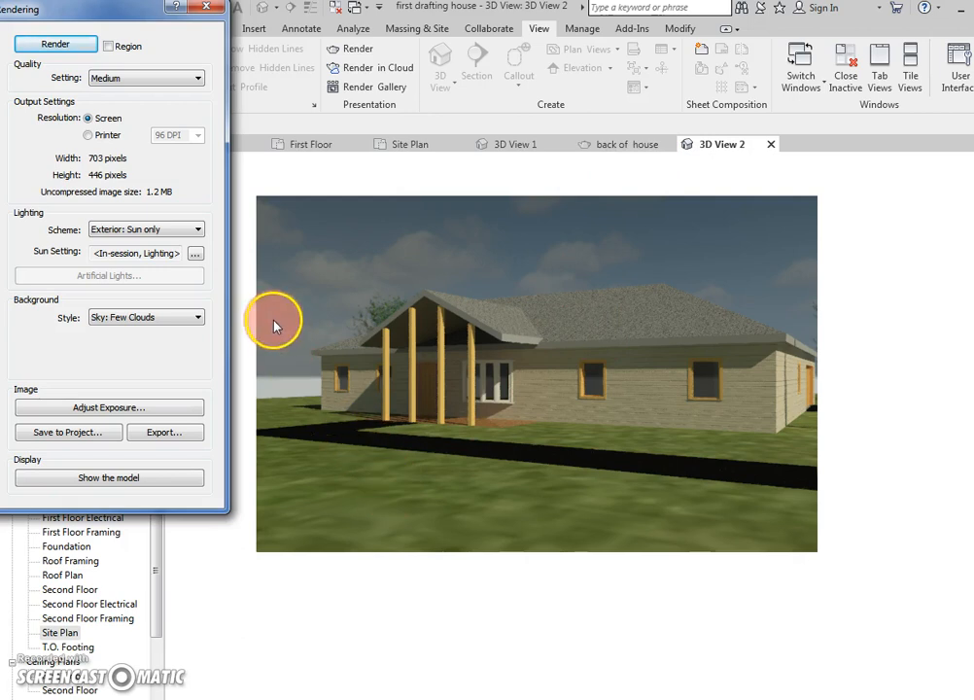
Save the rendered image to the project as "front of house" and close the rendering settings.
{"action": "left_click", "coordinate": [73, 434]}
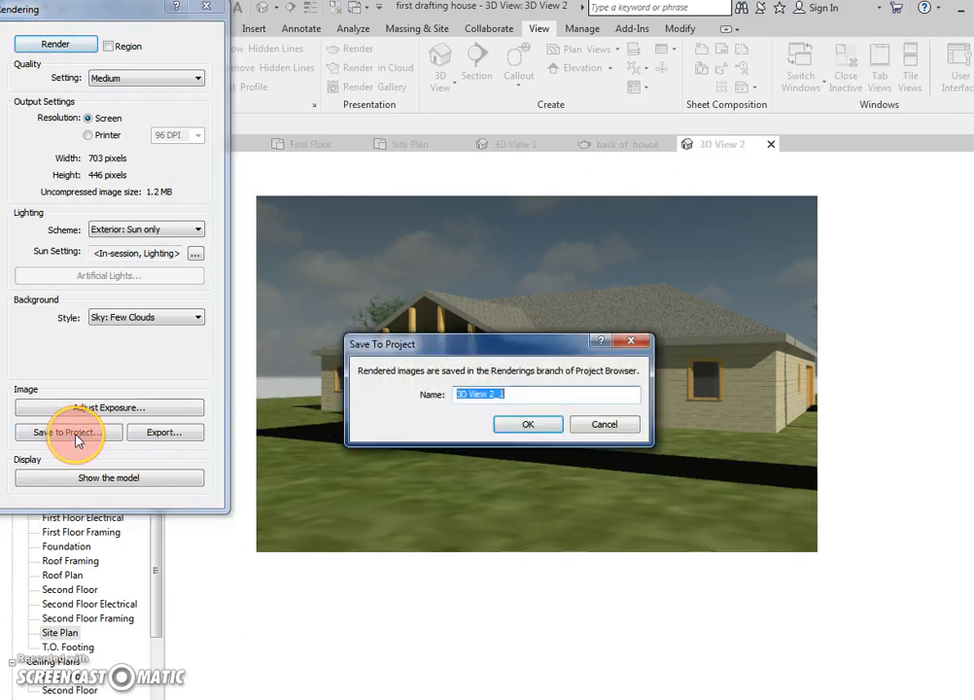
{"action": "type", "text": "front of house"}
{"action": "left_click", "coordinate": [505, 428]}
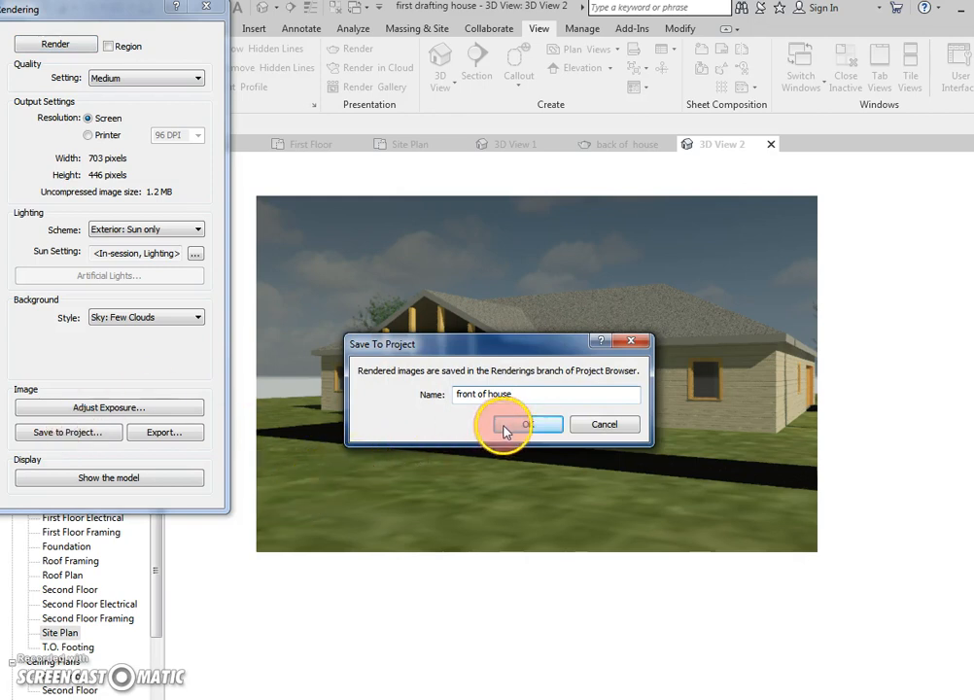
{"action": "left_click", "coordinate": [216, 10]}
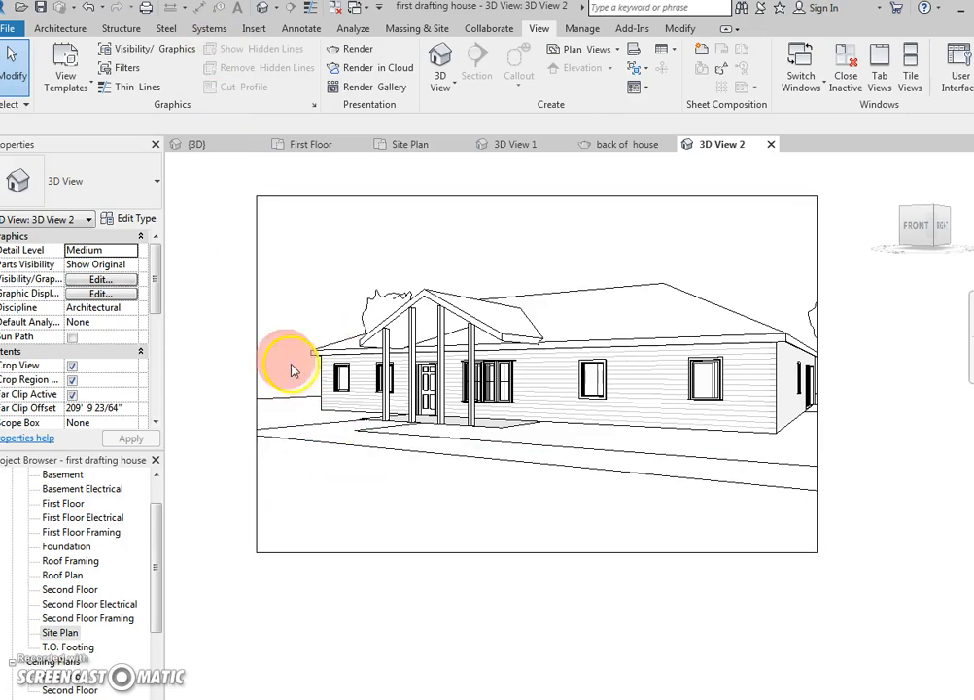